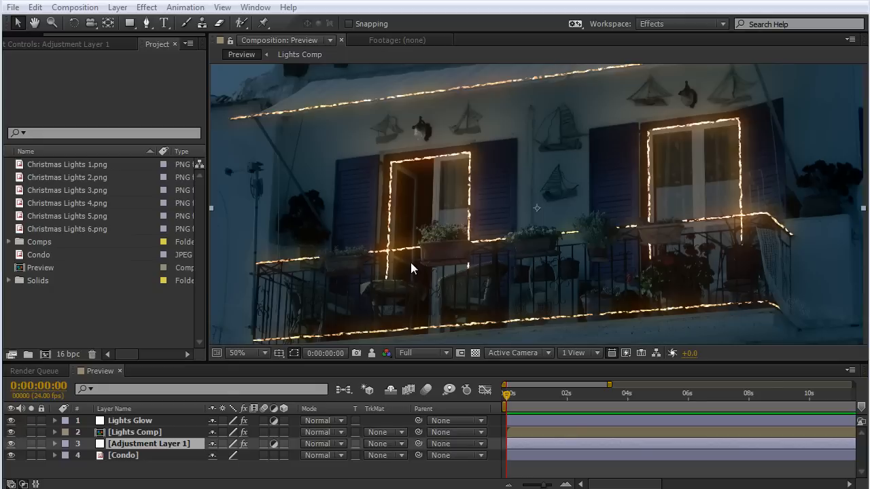
Create a new 1920 × 1080, 24 fps composition named Xmas Lights.
{"action": "left_click", "coordinate": [45, 354]}
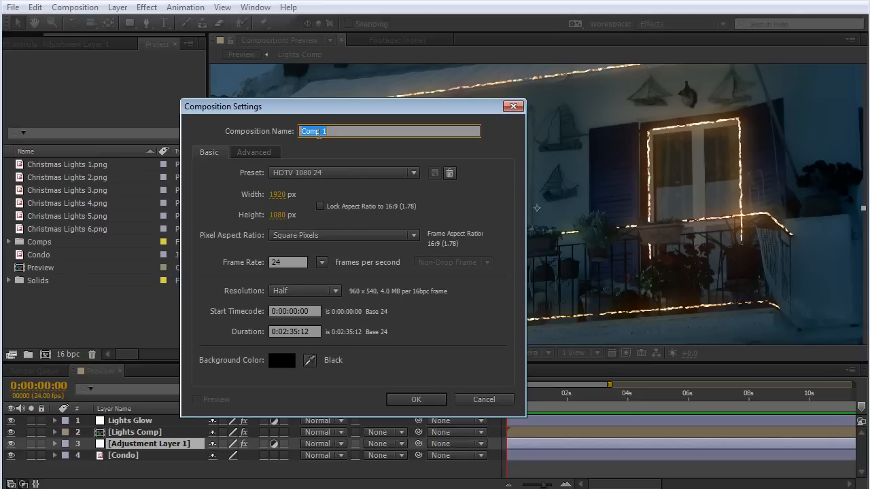
{"action": "type", "text": "Xmas Lights"}
{"action": "left_click", "coordinate": [414, 400]}
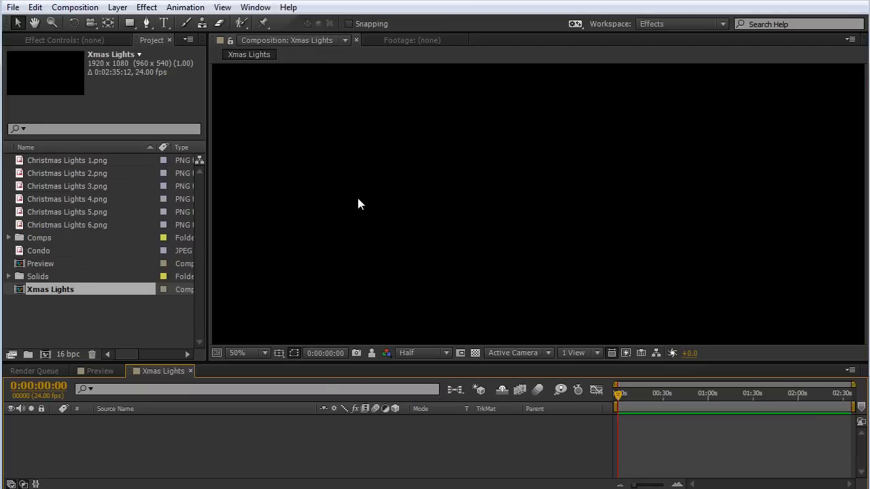
Place the Condo image in the Xmas Lights composition and scale it down proportionally until it just covers the frame's width.
{"action": "scroll", "coordinate": [360, 196], "scroll_direction": "down", "scroll_amount": 1}
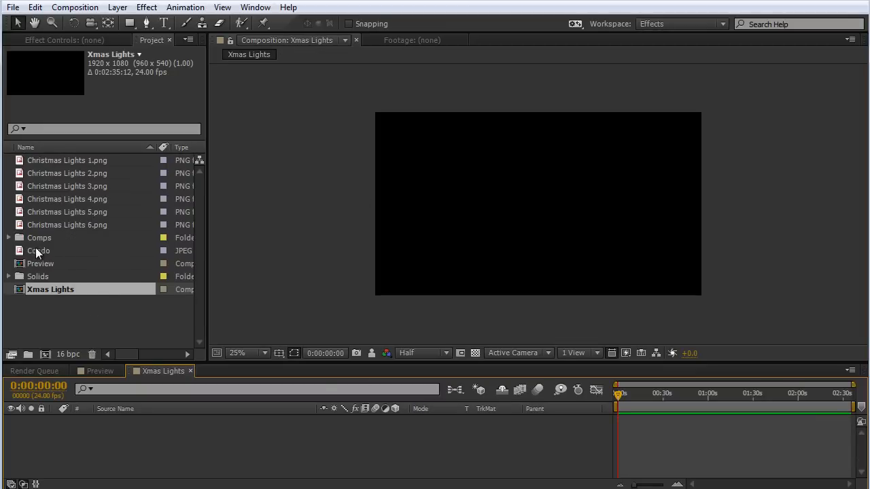
{"action": "left_click_drag", "start_coordinate": [35, 250], "coordinate": [179, 430]}
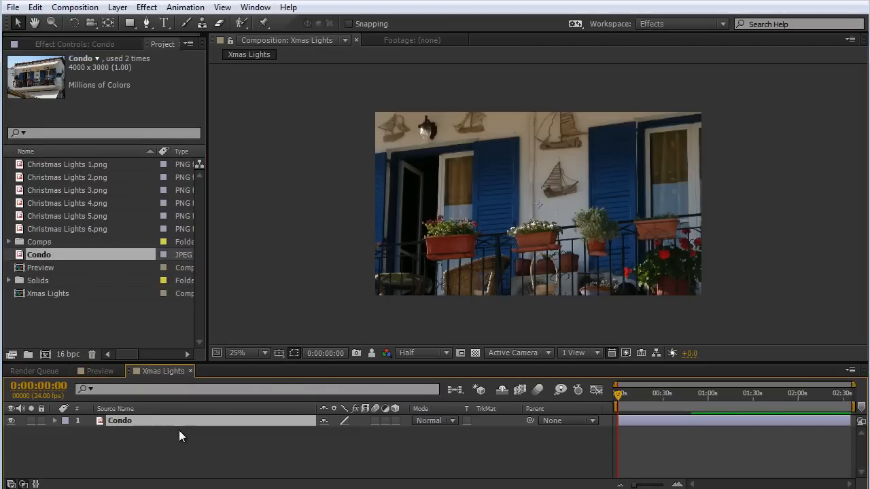
{"action": "scroll", "coordinate": [515, 202], "scroll_direction": "down", "scroll_amount": 1}
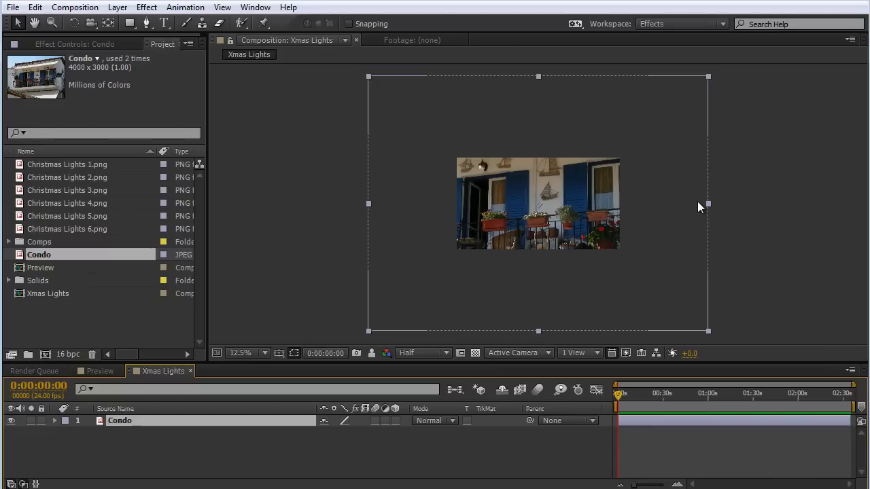
{"action": "left_click_drag", "start_coordinate": [710, 202], "coordinate": [626, 206]}
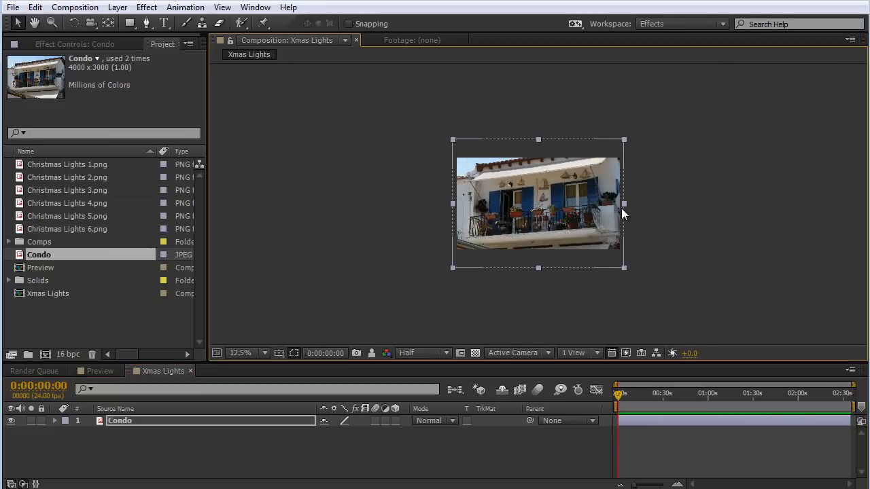
{"action": "scroll", "coordinate": [620, 209], "scroll_direction": "up", "scroll_amount": 1}
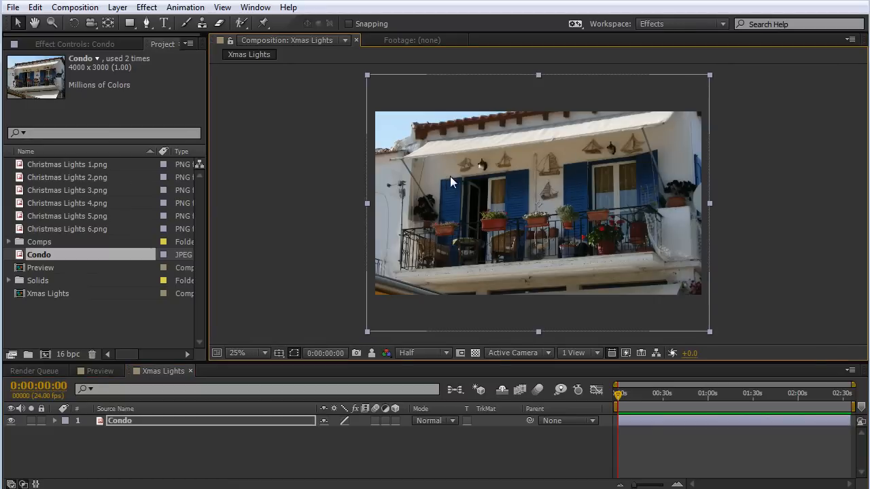
{"action": "scroll", "coordinate": [519, 161], "scroll_direction": "up", "scroll_amount": 1}
{"action": "scroll", "coordinate": [520, 161], "scroll_direction": "down", "scroll_amount": 1}
Add an adjustment layer above the Condo layer and rename it Night.
{"action": "left_click", "coordinate": [117, 8]}
{"action": "mouse_move", "coordinate": [132, 23]}
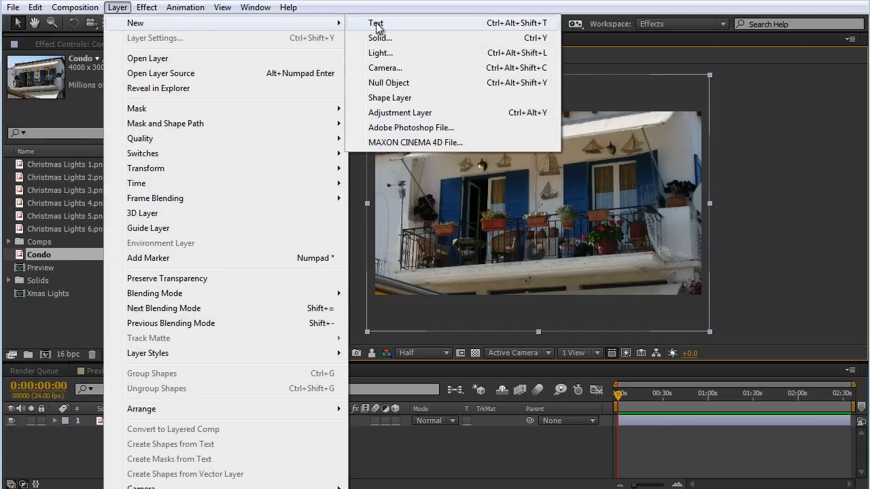
{"action": "left_click", "coordinate": [391, 112]}
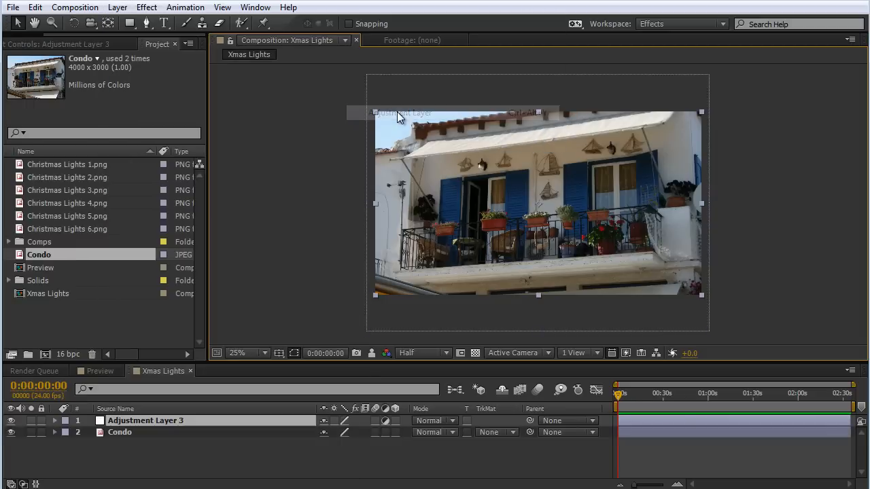
{"action": "left_click", "coordinate": [184, 418]}
{"action": "key", "text": "Return"}
{"action": "type", "text": "Night"}
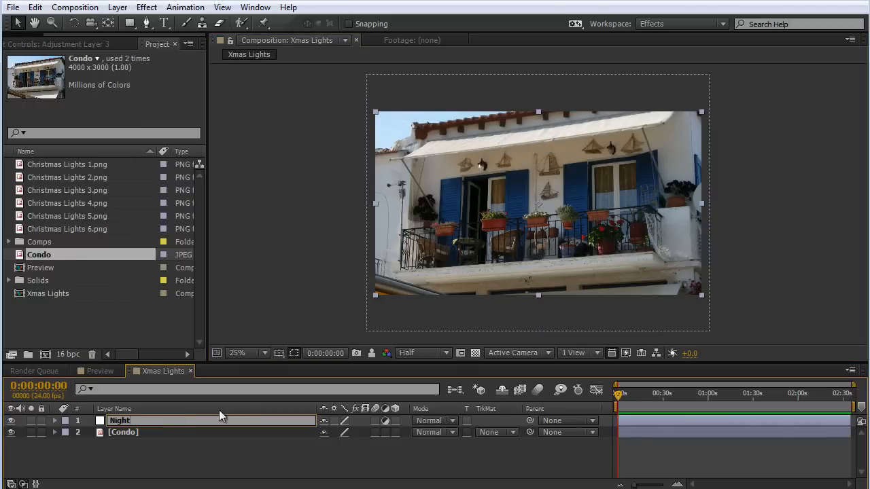
{"action": "left_click", "coordinate": [165, 441]}
Apply the Tint effect to the Night layer and set Amount to Tint to 50%.
{"action": "left_click", "coordinate": [136, 422]}
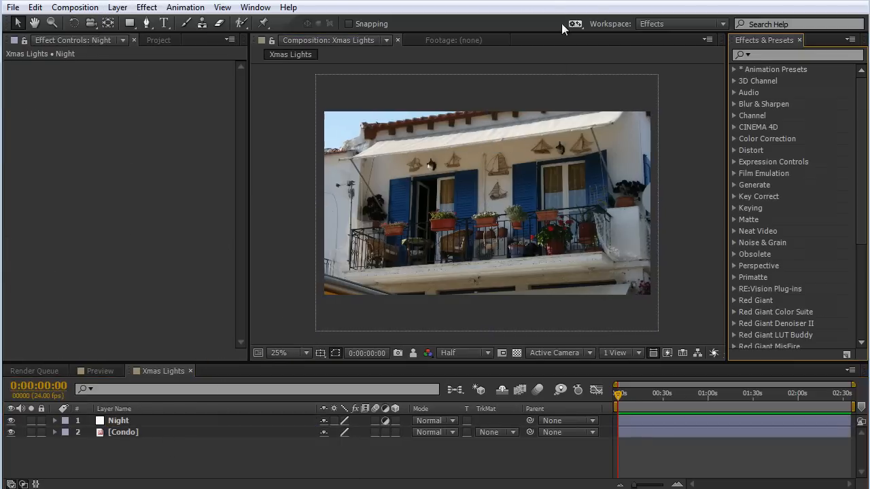
{"action": "left_click", "coordinate": [767, 56]}
{"action": "type", "text": "tint"}
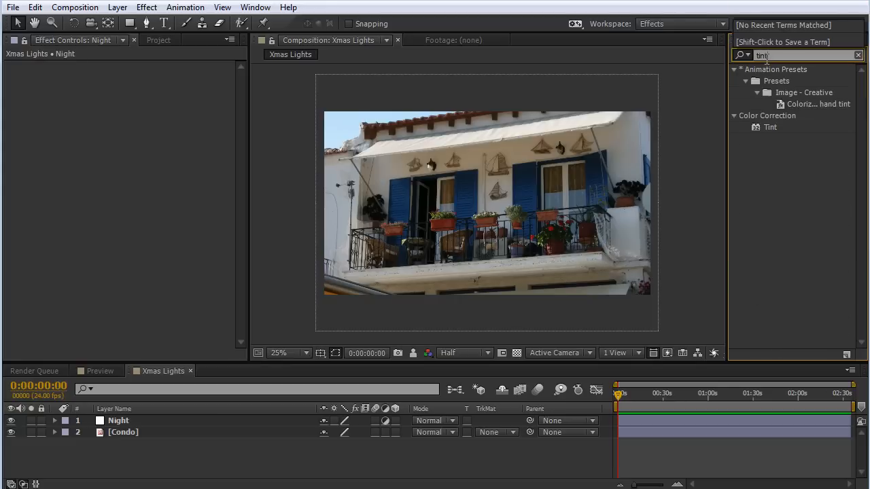
{"action": "left_click_drag", "start_coordinate": [771, 128], "coordinate": [138, 424]}
{"action": "left_click", "coordinate": [148, 100]}
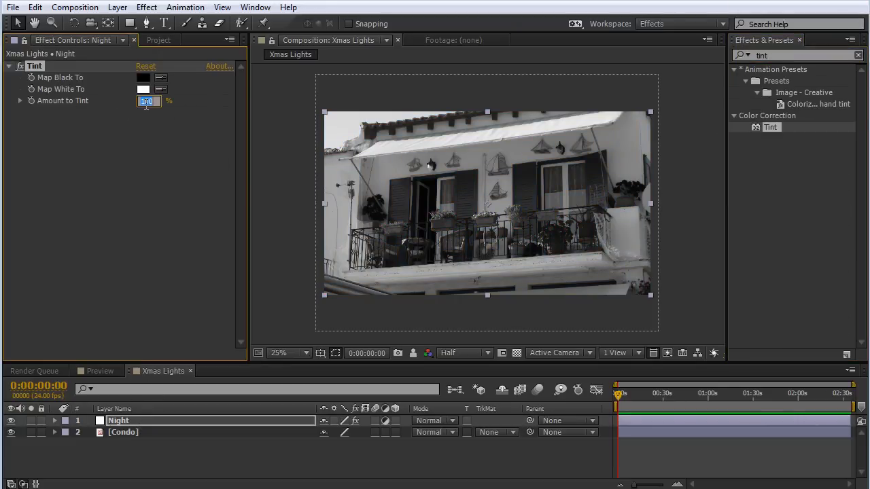
{"action": "type", "text": "50"}
{"action": "key", "text": "Return"}
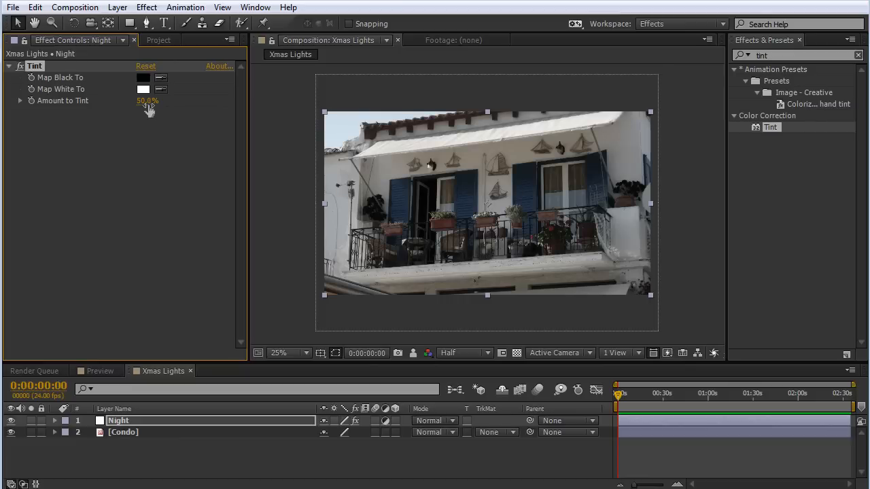
Apply the Levels effect to the Night layer and lower Output White to about 23259.
{"action": "left_click_drag", "start_coordinate": [801, 54], "coordinate": [730, 63]}
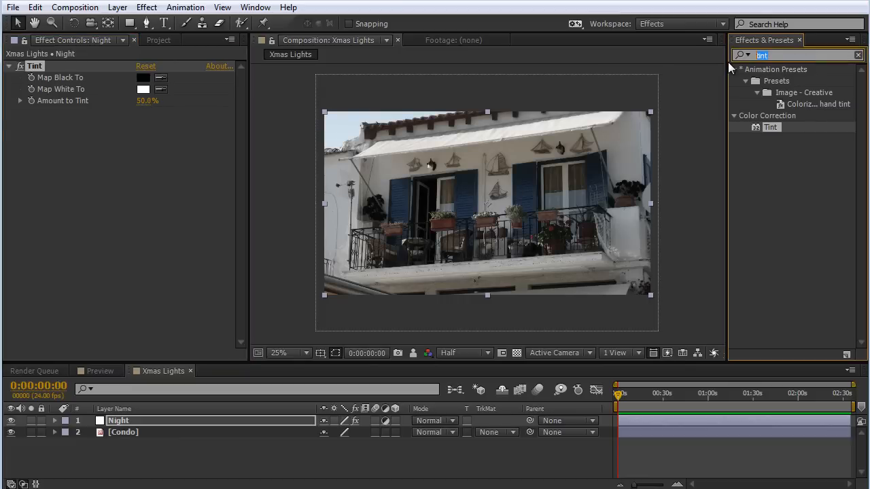
{"action": "type", "text": "level"}
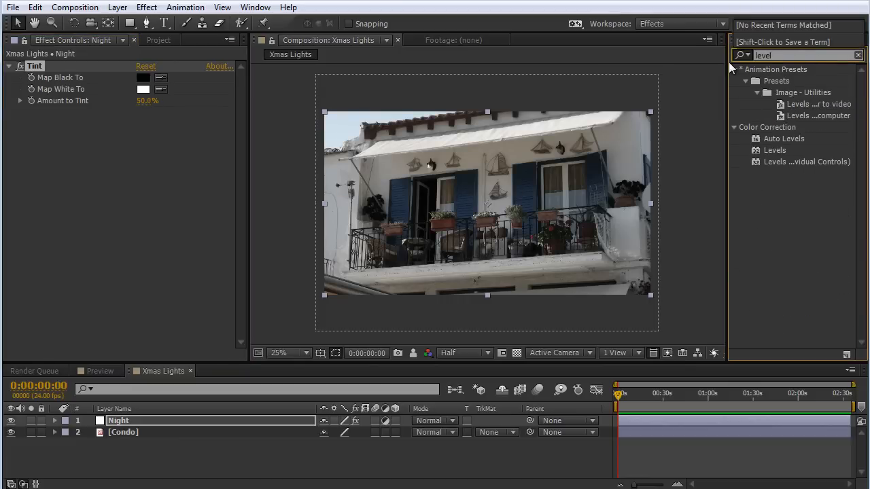
{"action": "left_click_drag", "start_coordinate": [778, 151], "coordinate": [166, 207]}
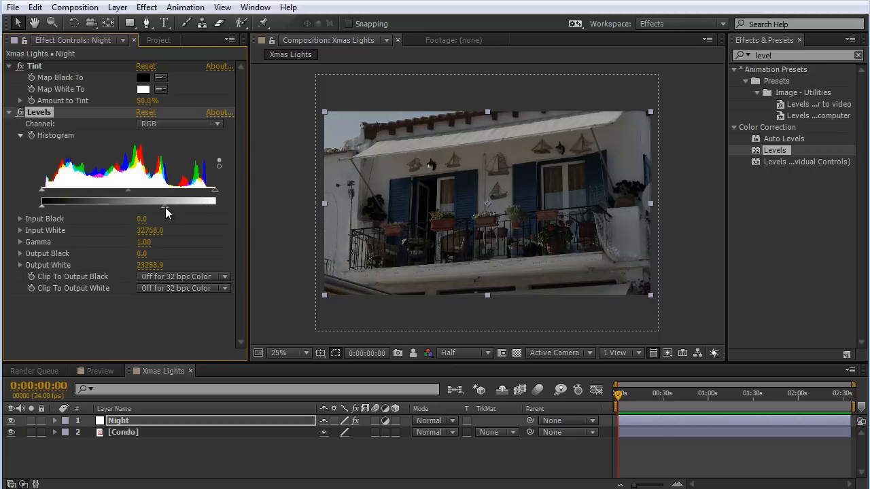
Add the Curves effect to the Night layer below Levels.
{"action": "left_click", "coordinate": [781, 51]}
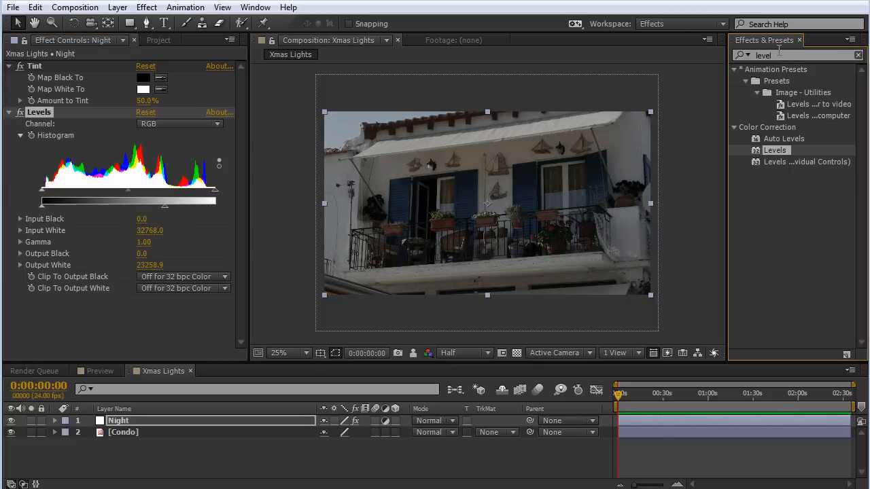
{"action": "double_click", "coordinate": [781, 51]}
{"action": "type", "text": "curves"}
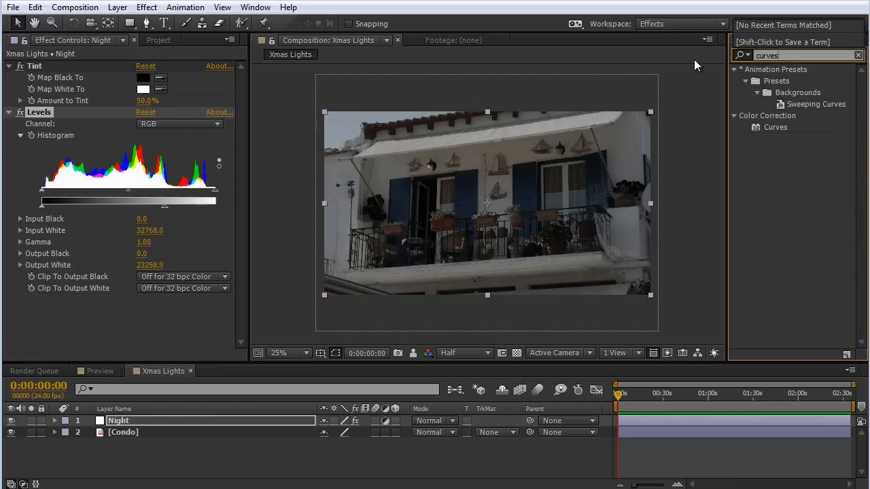
{"action": "left_click_drag", "start_coordinate": [769, 129], "coordinate": [189, 306]}
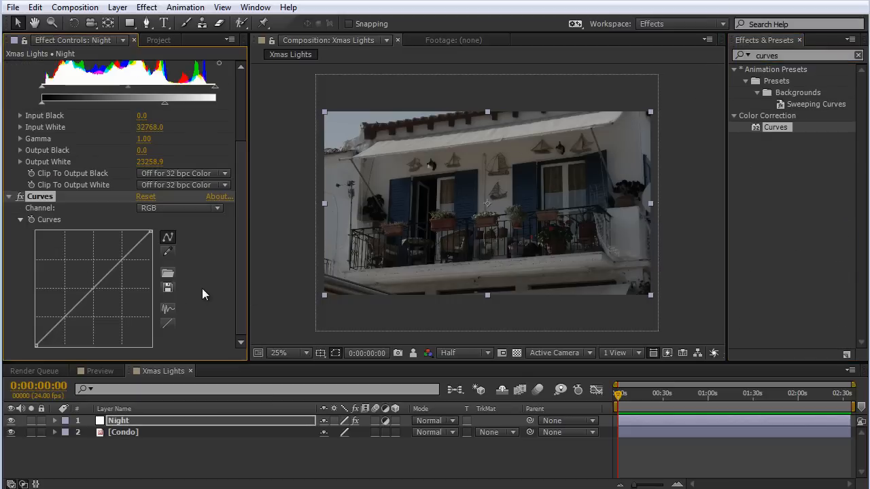
In Curves, raise the middle of the Blue channel slightly and pull the middle of the Red channel down for a blue cast.
{"action": "left_click", "coordinate": [183, 210]}
{"action": "left_click", "coordinate": [168, 267]}
{"action": "mouse_move", "coordinate": [89, 292]}
{"action": "left_mouse_down"}
{"action": "mouse_move", "coordinate": [81, 281]}
{"action": "mouse_move", "coordinate": [86, 291]}
{"action": "left_mouse_up"}
{"action": "left_click", "coordinate": [187, 209]}
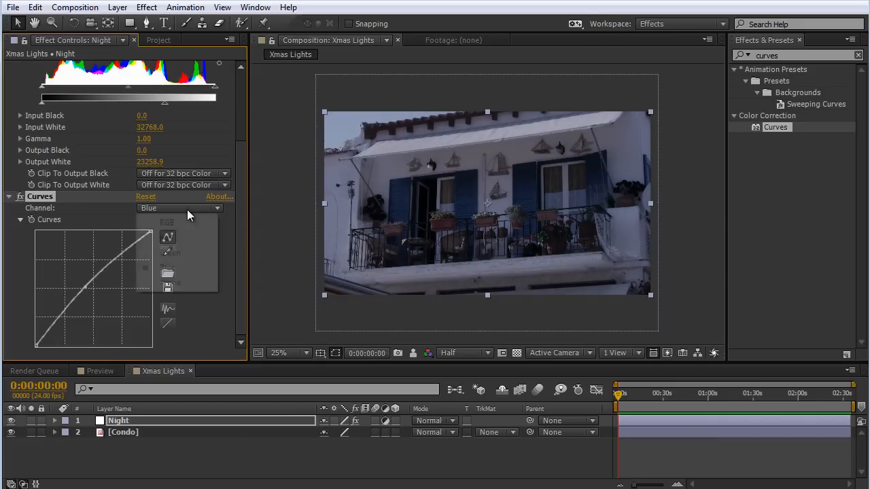
{"action": "left_click", "coordinate": [173, 236]}
{"action": "left_click_drag", "start_coordinate": [95, 288], "coordinate": [105, 301]}
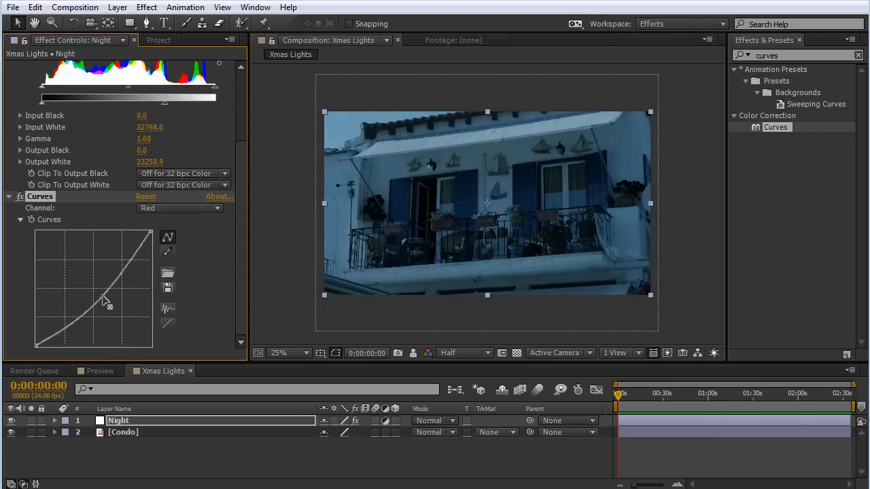
Shape the RGB curve into a gentle S, pulling the shadows down and lifting the upper tones slightly for a darker night look.
{"action": "left_click", "coordinate": [207, 209]}
{"action": "left_click", "coordinate": [178, 222]}
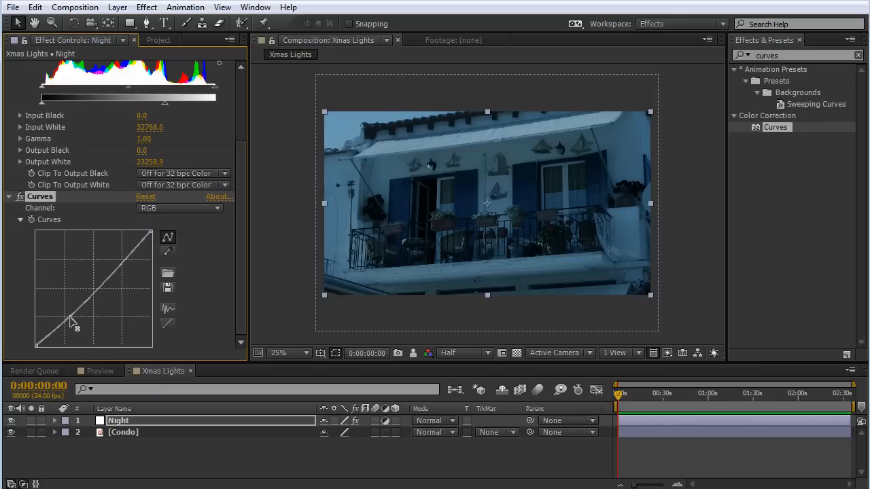
{"action": "left_click_drag", "start_coordinate": [70, 320], "coordinate": [77, 330]}
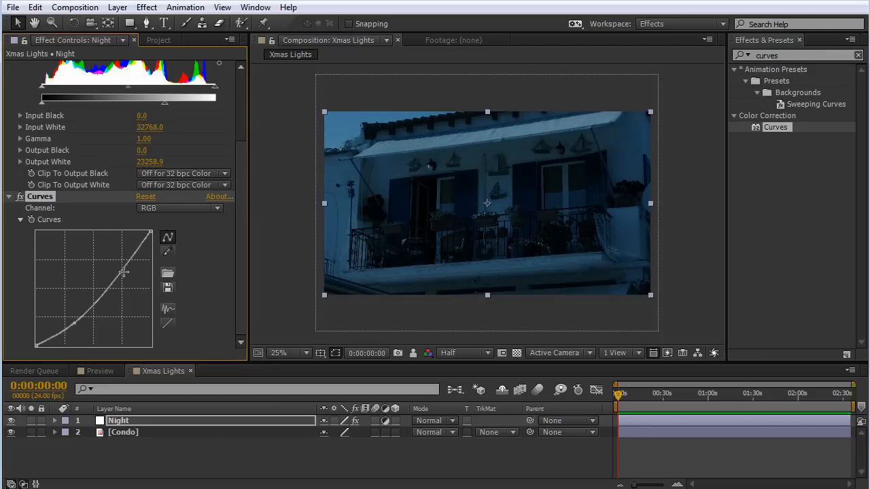
{"action": "left_click_drag", "start_coordinate": [121, 276], "coordinate": [120, 273]}
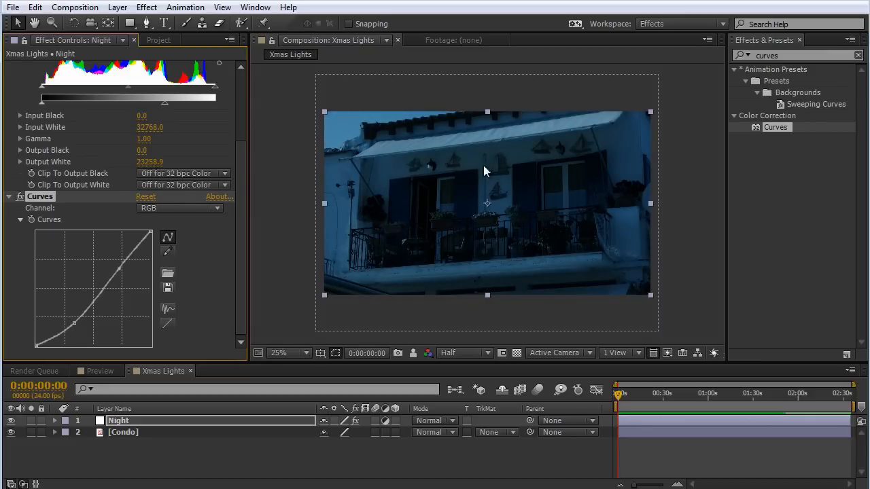
{"action": "key", "text": "period"}
{"action": "mouse_move", "coordinate": [508, 179]}
{"action": "left_mouse_down"}
{"action": "mouse_move", "coordinate": [537, 197]}
{"action": "mouse_move", "coordinate": [499, 185]}
{"action": "left_mouse_up"}
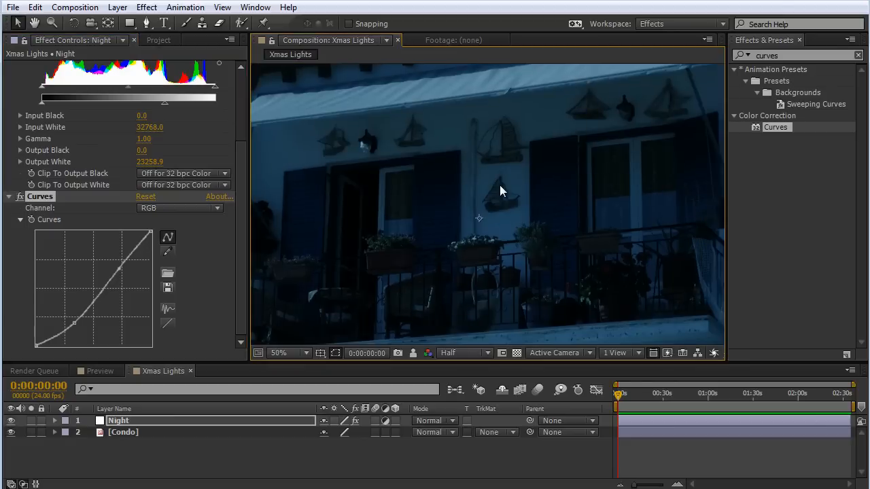
{"action": "scroll", "coordinate": [500, 185], "scroll_direction": "down", "scroll_amount": 2}
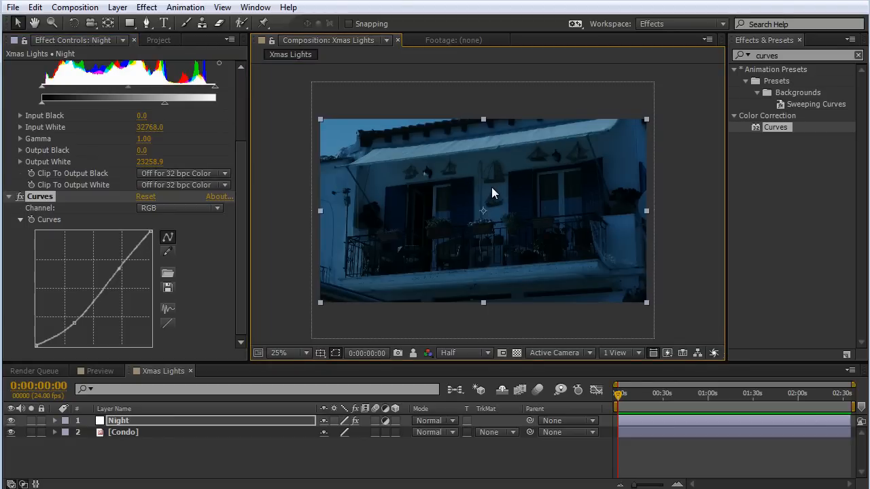
{"action": "left_click", "coordinate": [293, 214]}
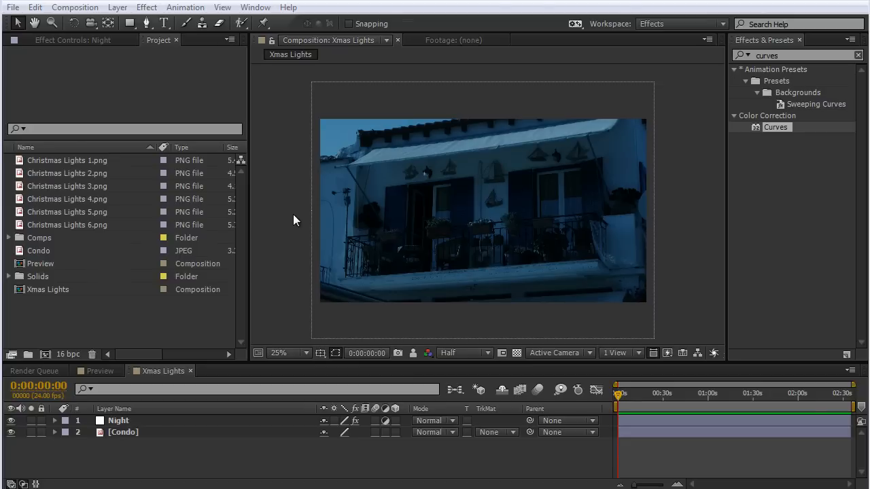
Switch to the Lights folder in Windows Explorer and examine the Christmas Lights images 1 to 5 in the picture viewer.
{"action": "key", "text": "alt+Tab"}
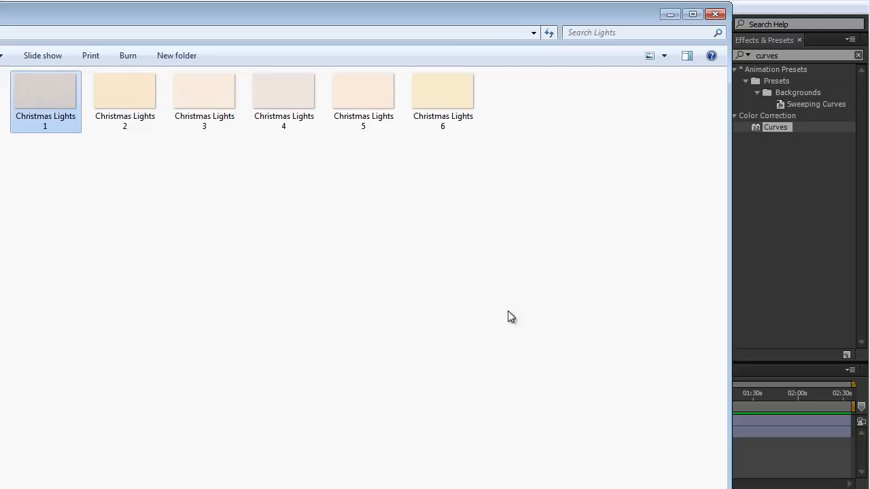
{"action": "double_click", "coordinate": [36, 89]}
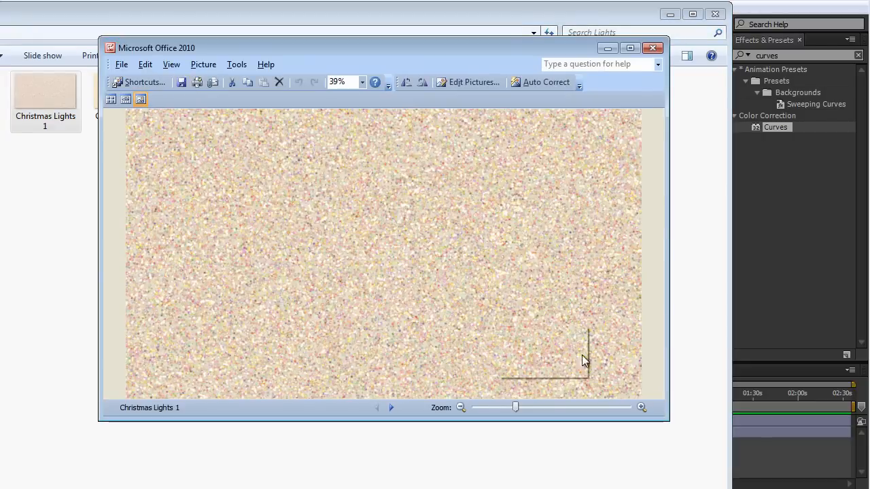
{"action": "left_click_drag", "start_coordinate": [668, 420], "coordinate": [780, 487]}
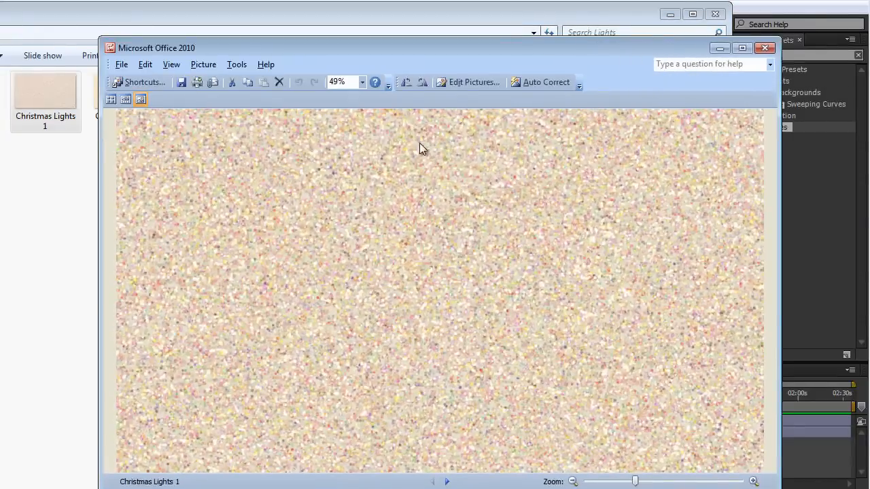
{"action": "left_click", "coordinate": [447, 481]}
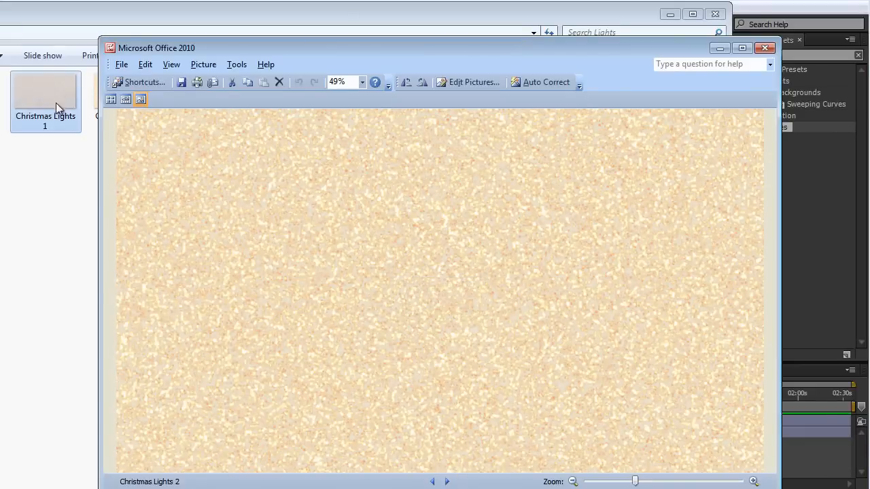
{"action": "left_click", "coordinate": [447, 482]}
{"action": "left_click", "coordinate": [447, 481]}
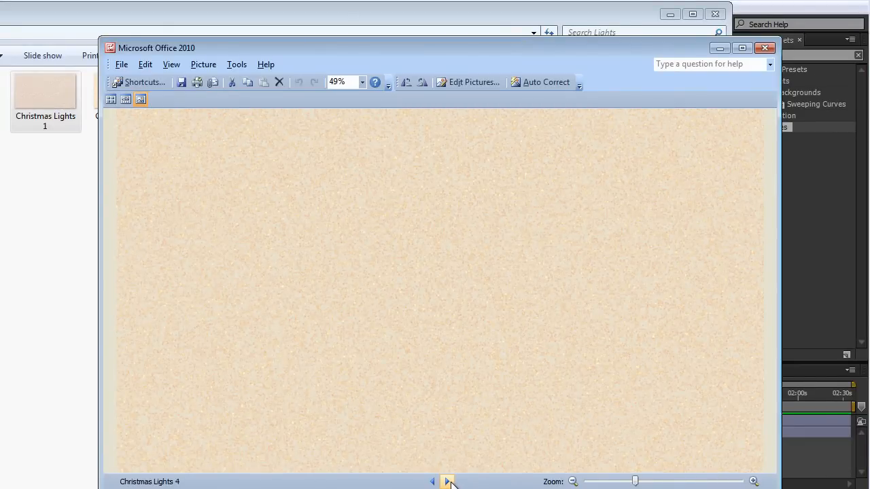
{"action": "left_click", "coordinate": [447, 481]}
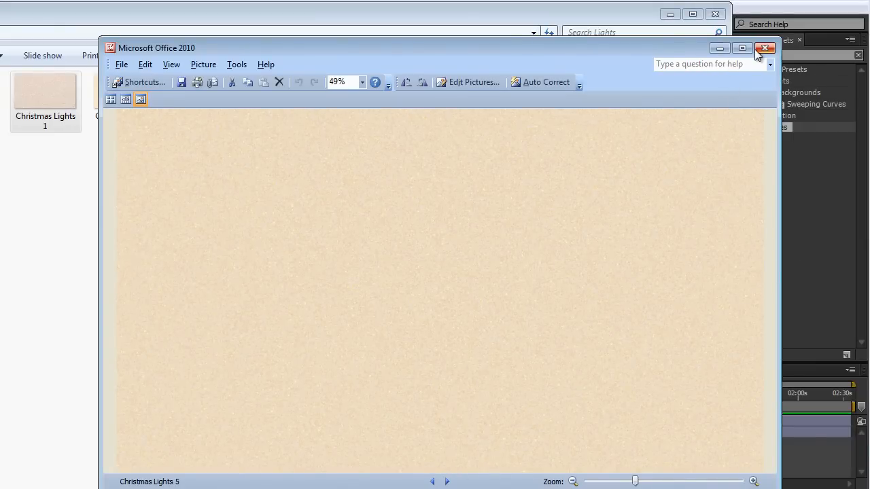
{"action": "left_click", "coordinate": [763, 49]}
{"action": "left_click", "coordinate": [670, 15]}
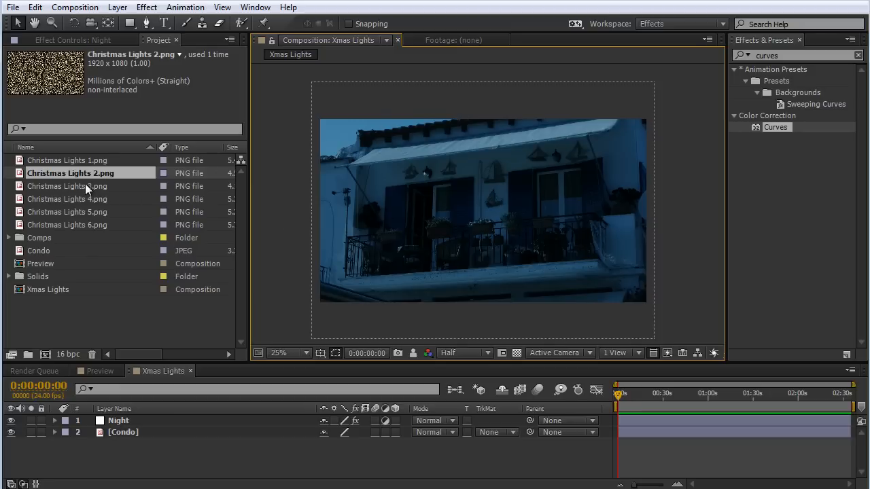
Add Christmas Lights 2.png to the Xmas Lights composition above the Night layer.
{"action": "left_click_drag", "start_coordinate": [64, 171], "coordinate": [172, 415]}
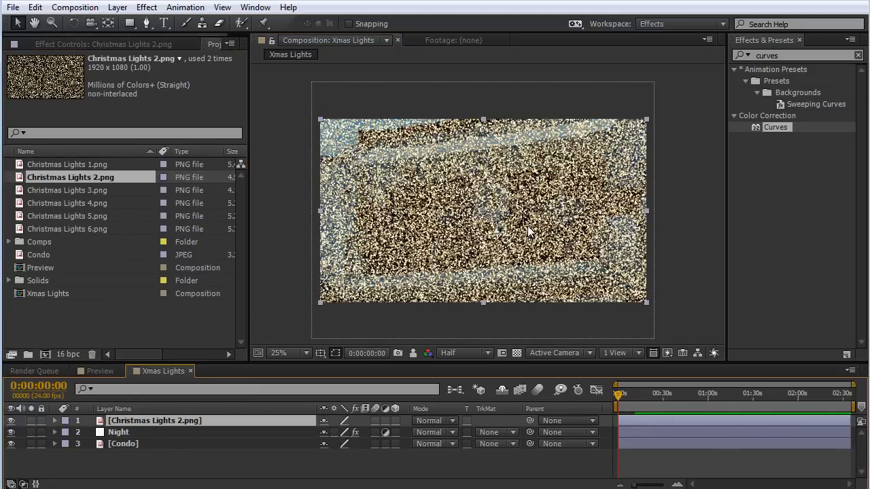
Hide the Christmas Lights 2.png layer so the dark condo photo shows.
{"action": "scroll", "coordinate": [528, 226], "scroll_direction": "up", "scroll_amount": 1}
{"action": "scroll", "coordinate": [394, 185], "scroll_direction": "down", "scroll_amount": 1}
{"action": "left_click", "coordinate": [11, 422]}
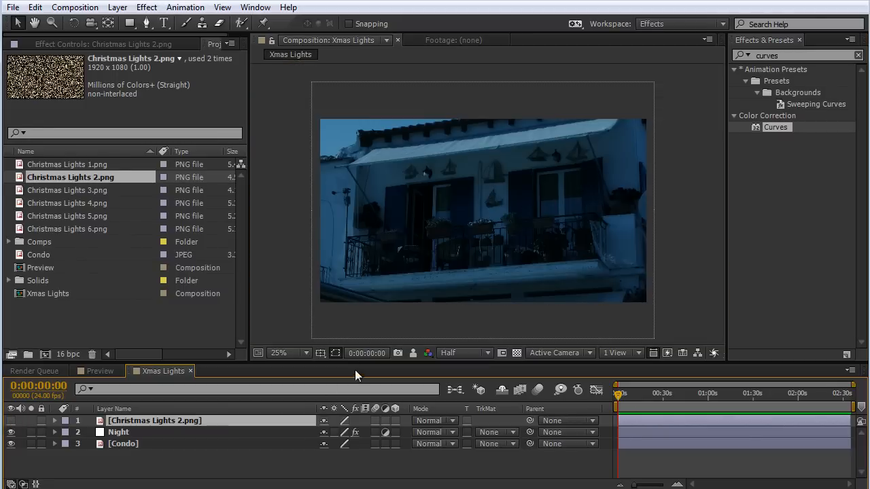
Create a 1920 x 1080 px gray solid named Matte at the top of the layer stack and hide it.
{"action": "right_click", "coordinate": [285, 133]}
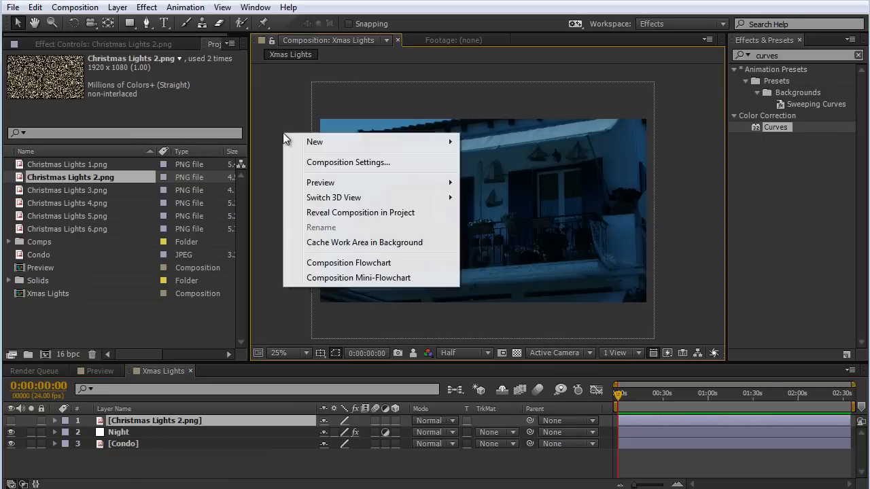
{"action": "mouse_move", "coordinate": [316, 142]}
{"action": "left_click", "coordinate": [490, 177]}
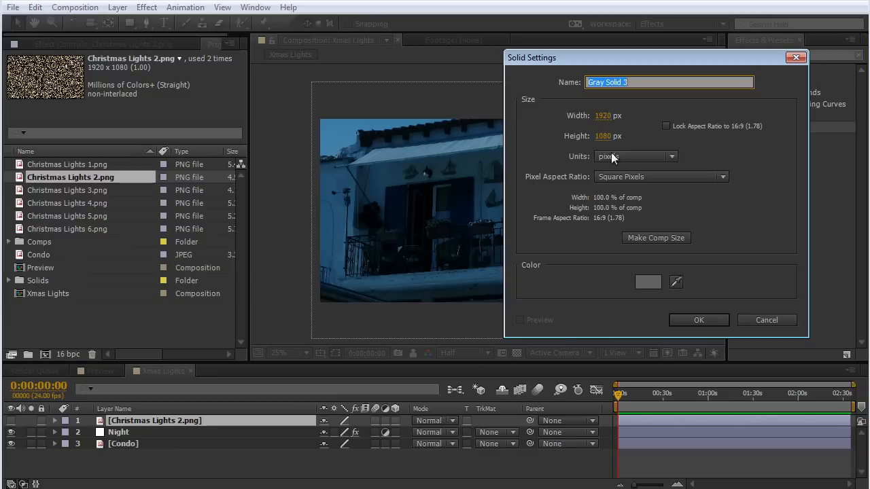
{"action": "type", "text": "Matte"}
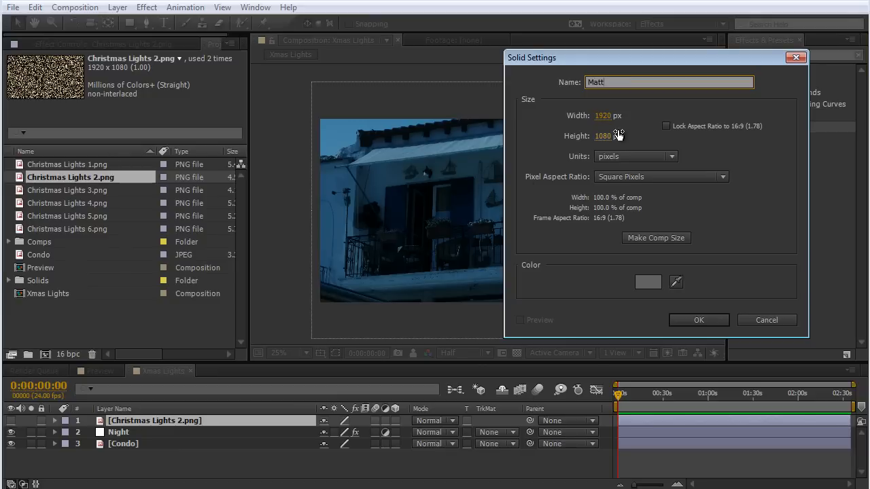
{"action": "left_click", "coordinate": [699, 320]}
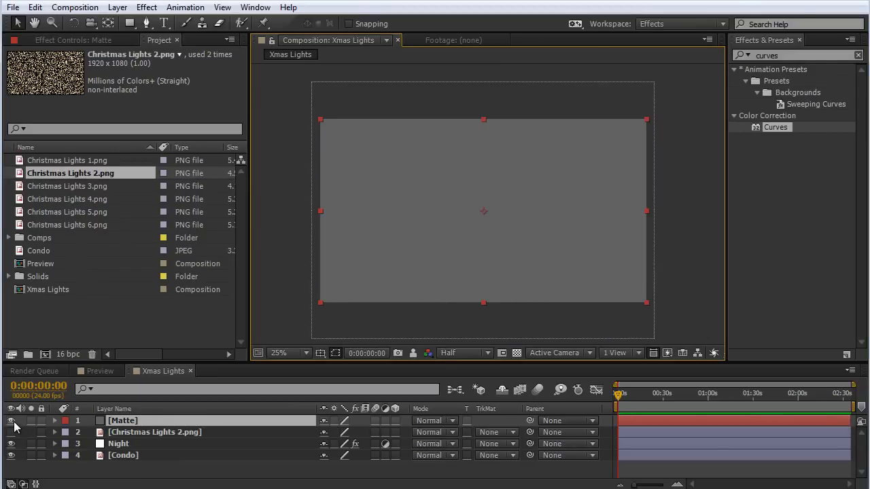
{"action": "left_click", "coordinate": [11, 421]}
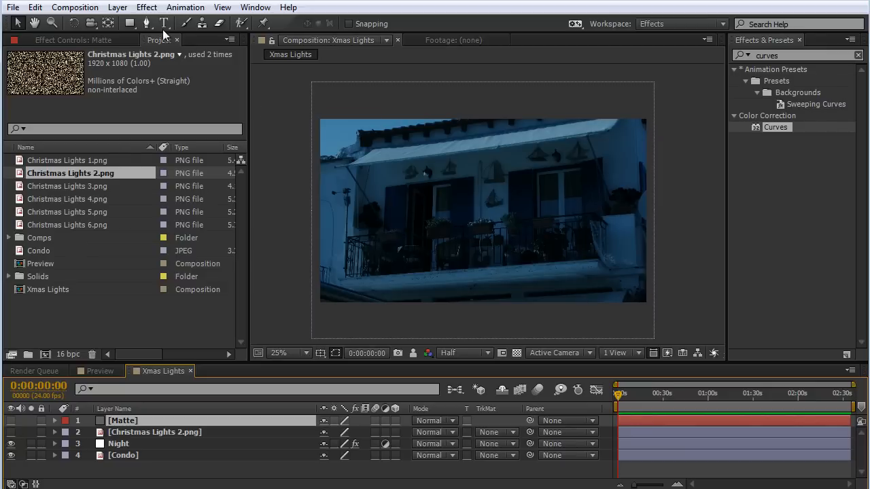
Find the Stroke effect and apply it to the Matte layer.
{"action": "key", "text": "ctrl+5"}
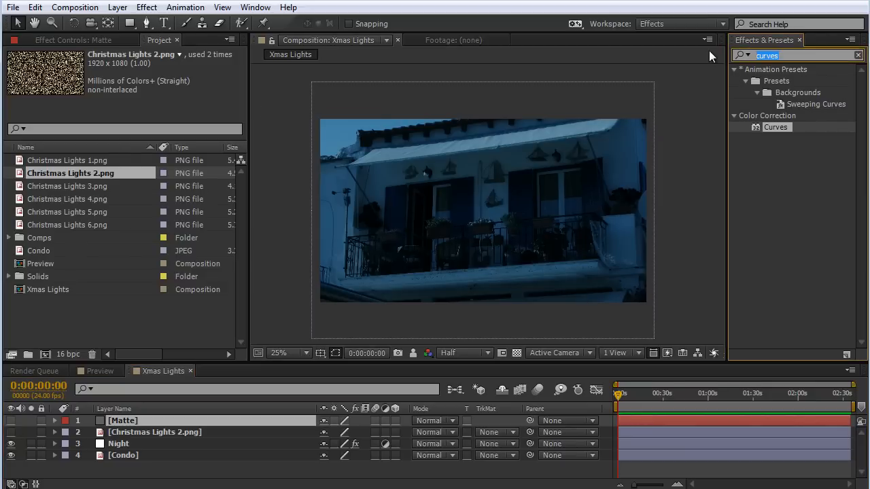
{"action": "type", "text": "stroke"}
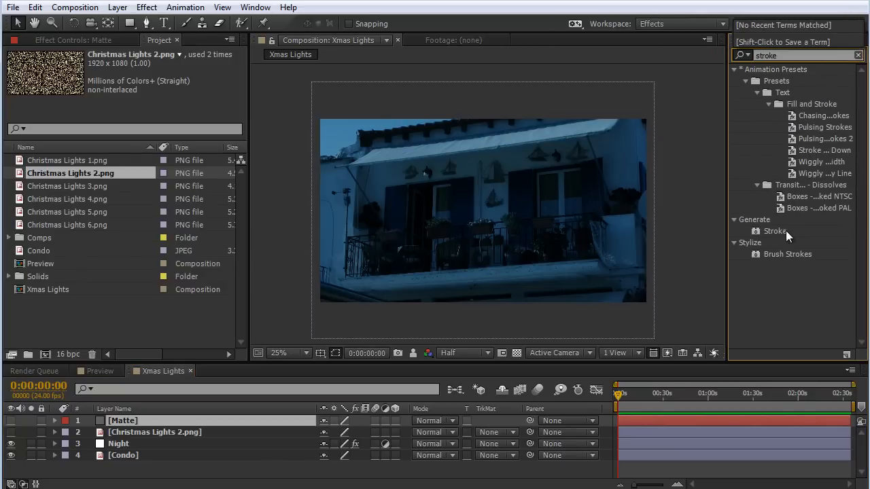
{"action": "mouse_move", "coordinate": [786, 230]}
{"action": "left_mouse_down"}
{"action": "mouse_move", "coordinate": [741, 237]}
{"action": "mouse_move", "coordinate": [253, 419]}
{"action": "mouse_move", "coordinate": [202, 418]}
{"action": "left_mouse_up"}
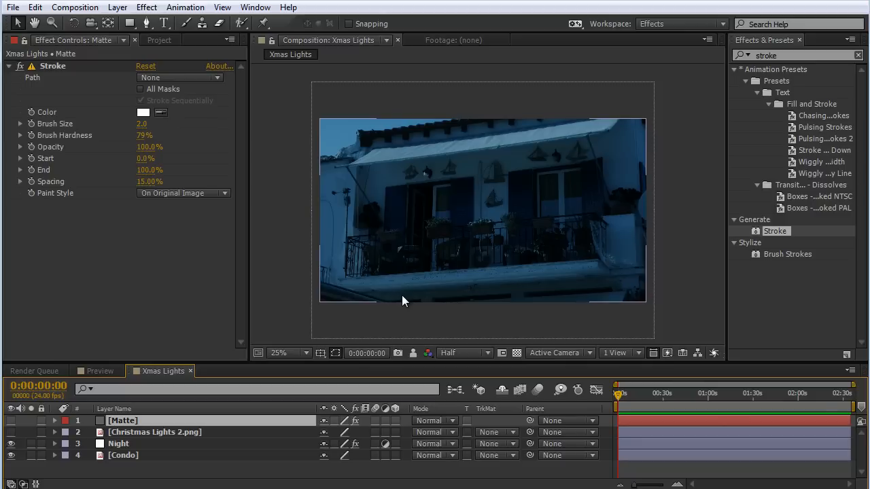
On the Matte layer, draw an open two-point Pen mask along the awning's lower edge, from its left end to its right end.
{"action": "left_click", "coordinate": [148, 24]}
{"action": "scroll", "coordinate": [373, 197], "scroll_direction": "up", "scroll_amount": 2}
{"action": "left_click_drag", "start_coordinate": [350, 249], "coordinate": [468, 257]}
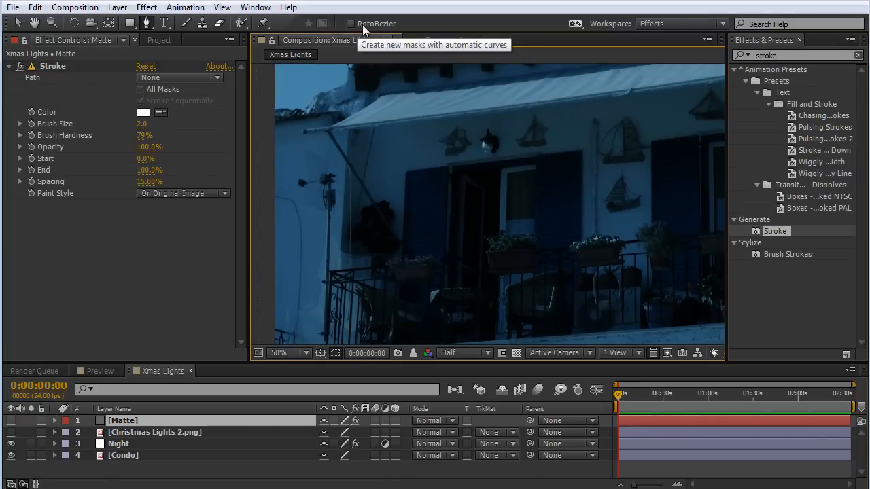
{"action": "left_click_drag", "start_coordinate": [431, 184], "coordinate": [365, 229]}
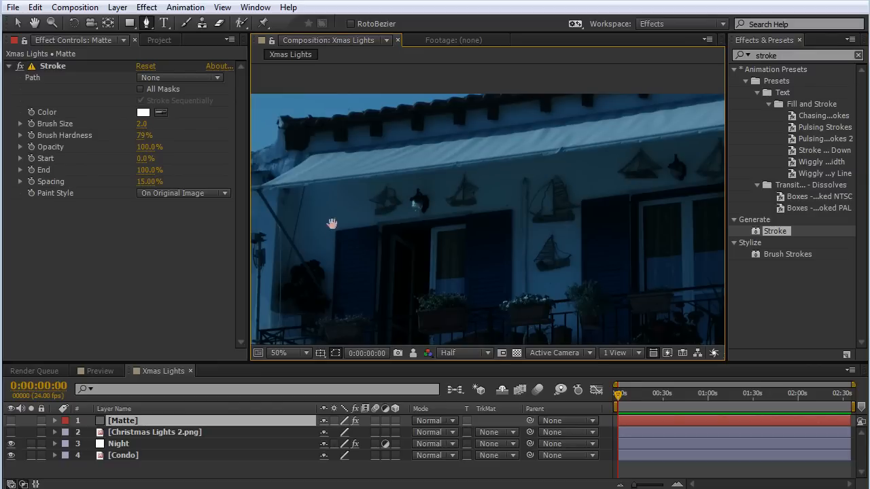
{"action": "left_click_drag", "start_coordinate": [333, 224], "coordinate": [390, 207]}
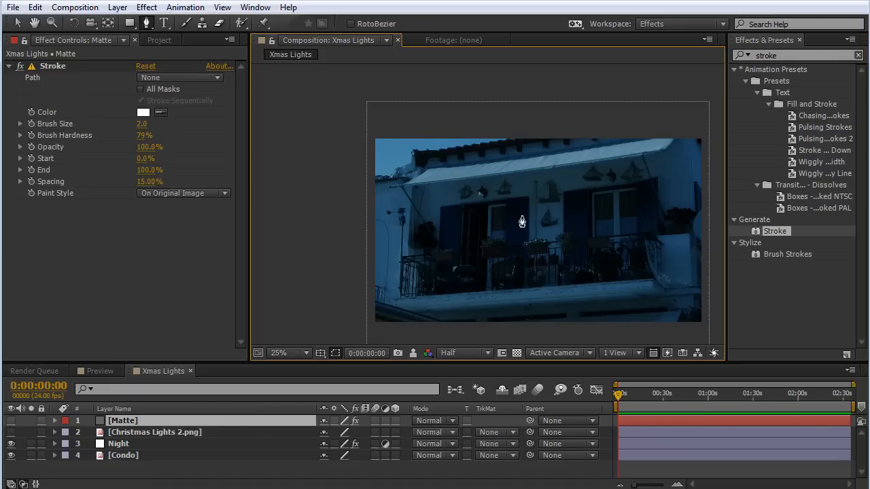
{"action": "scroll", "coordinate": [521, 222], "scroll_direction": "up", "scroll_amount": 1}
{"action": "left_click", "coordinate": [292, 170]}
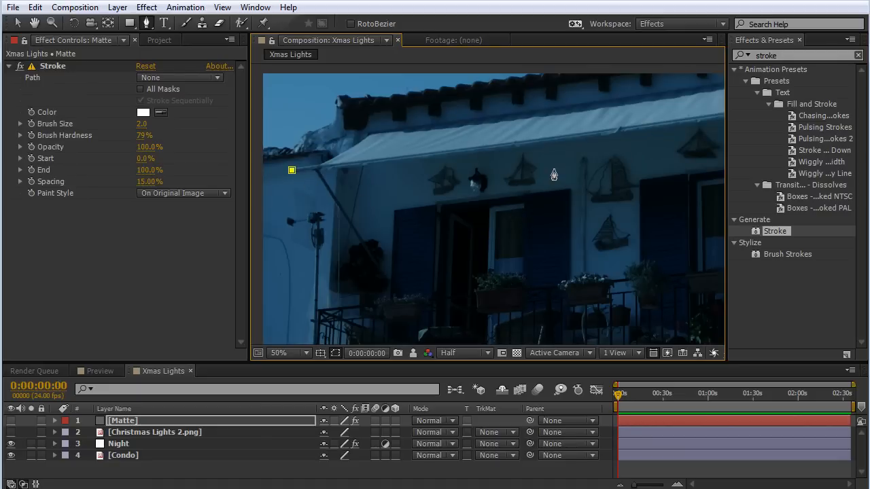
{"action": "left_click_drag", "start_coordinate": [555, 174], "coordinate": [349, 224]}
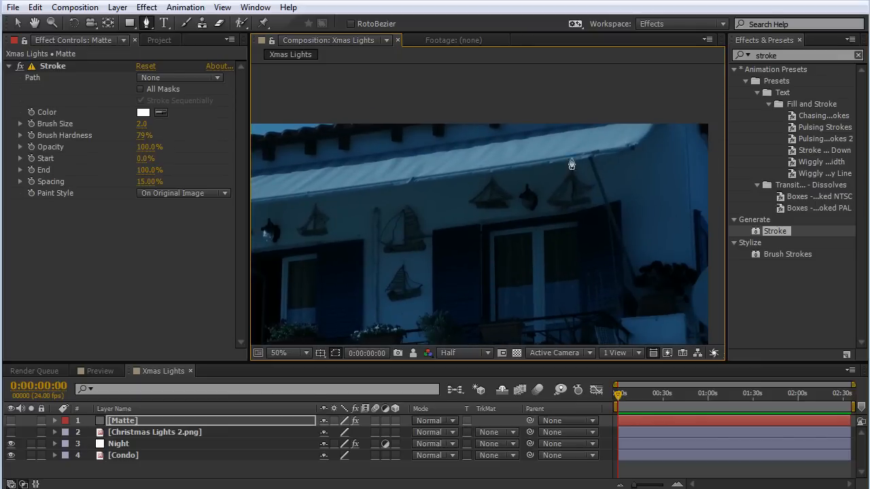
{"action": "left_click", "coordinate": [630, 150]}
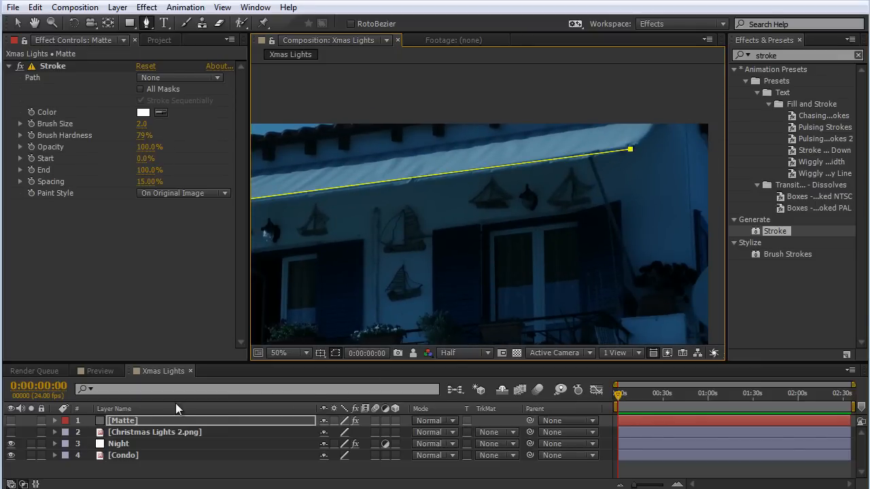
{"action": "left_click", "coordinate": [200, 471]}
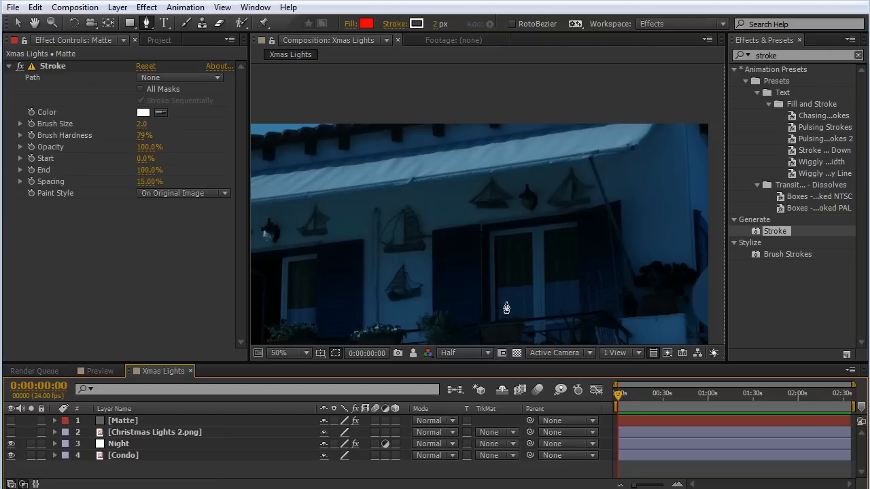
{"action": "left_click", "coordinate": [17, 23]}
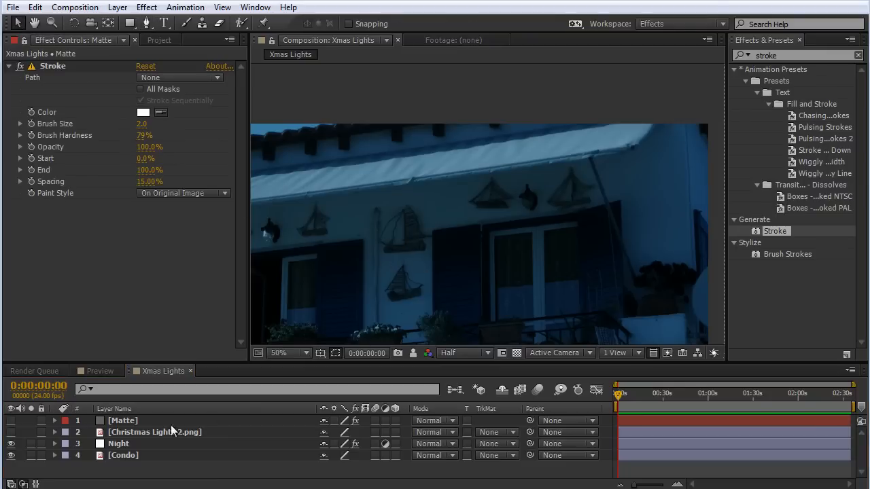
Select the Matte layer and reveal its mask path to check the line along the awning.
{"action": "left_click", "coordinate": [133, 420]}
{"action": "key", "text": "m"}
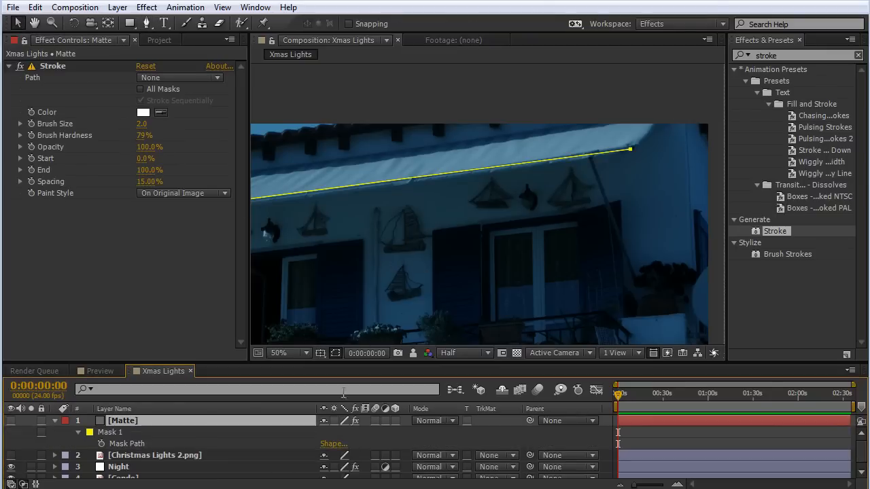
{"action": "left_click_drag", "start_coordinate": [382, 258], "coordinate": [510, 219]}
{"action": "scroll", "coordinate": [509, 219], "scroll_direction": "down", "scroll_amount": 2}
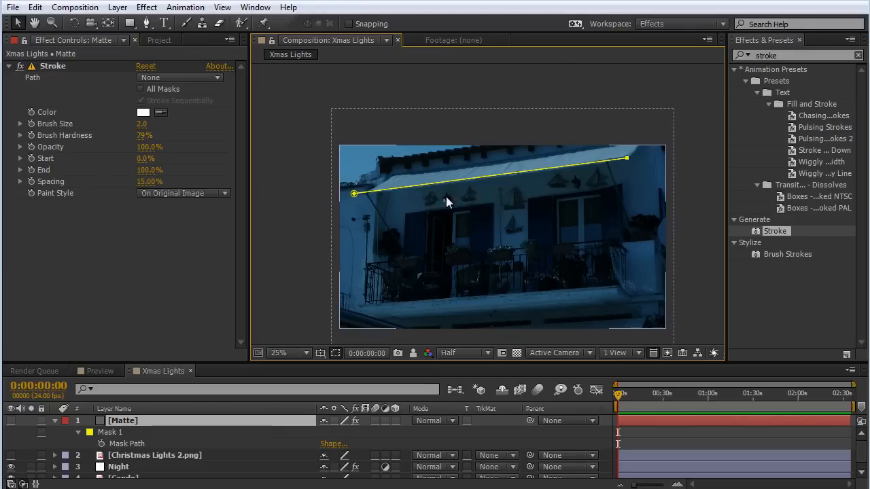
Draw a second open Pen mask on Matte along the balcony's top railing, turning the right corner to end at the side wall.
{"action": "scroll", "coordinate": [404, 209], "scroll_direction": "up", "scroll_amount": 2}
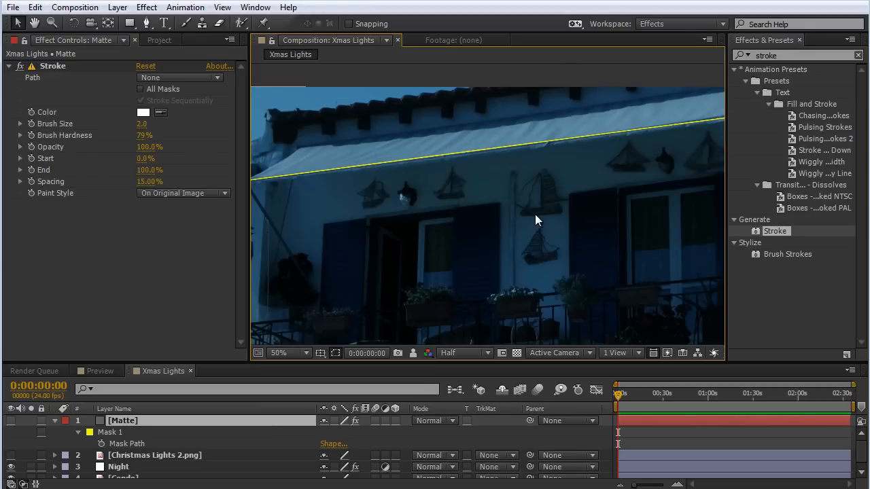
{"action": "left_click_drag", "start_coordinate": [506, 227], "coordinate": [511, 197]}
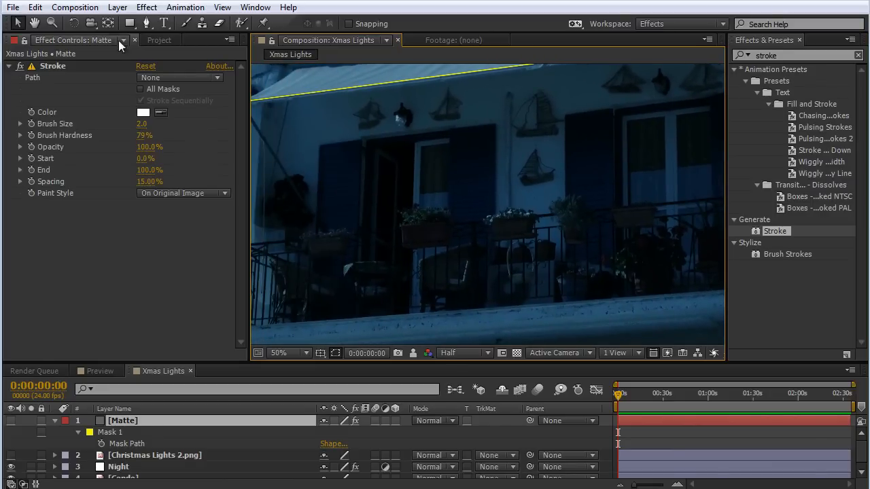
{"action": "left_click", "coordinate": [146, 22]}
{"action": "left_click_drag", "start_coordinate": [320, 249], "coordinate": [385, 227]}
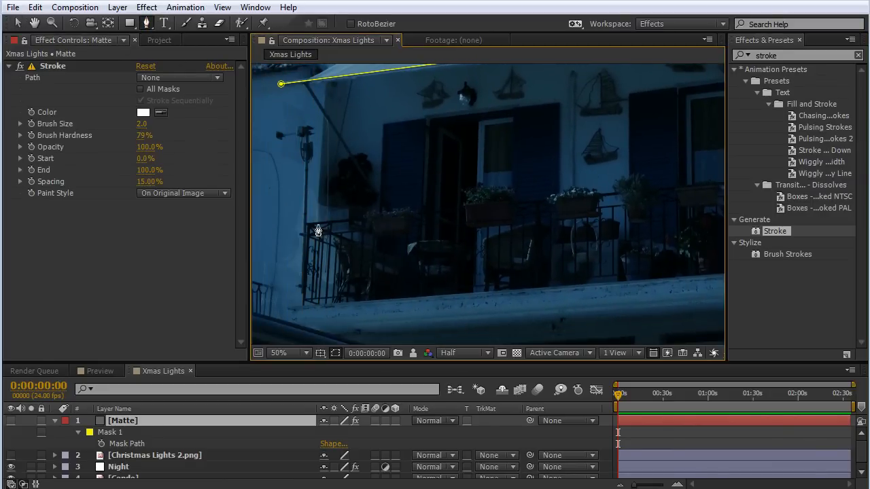
{"action": "left_click", "coordinate": [308, 224]}
{"action": "left_click_drag", "start_coordinate": [586, 225], "coordinate": [429, 247]}
{"action": "left_click", "coordinate": [613, 213]}
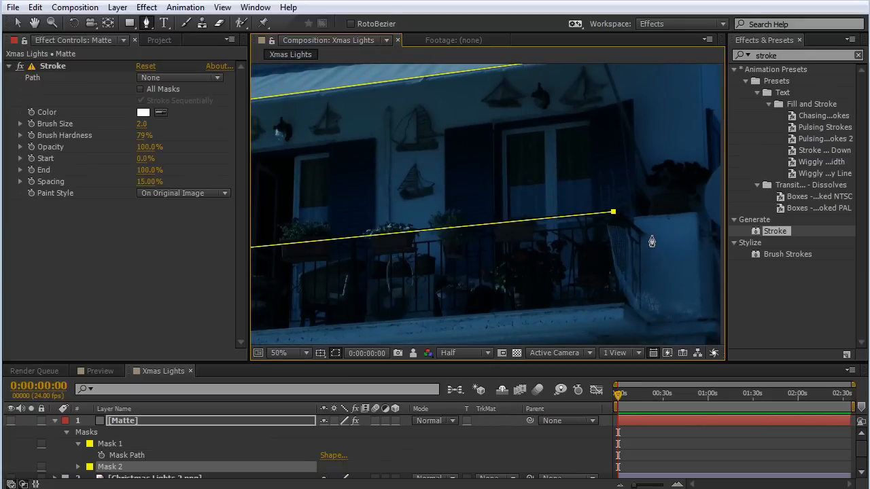
{"action": "left_click", "coordinate": [643, 233]}
{"action": "left_click", "coordinate": [239, 456]}
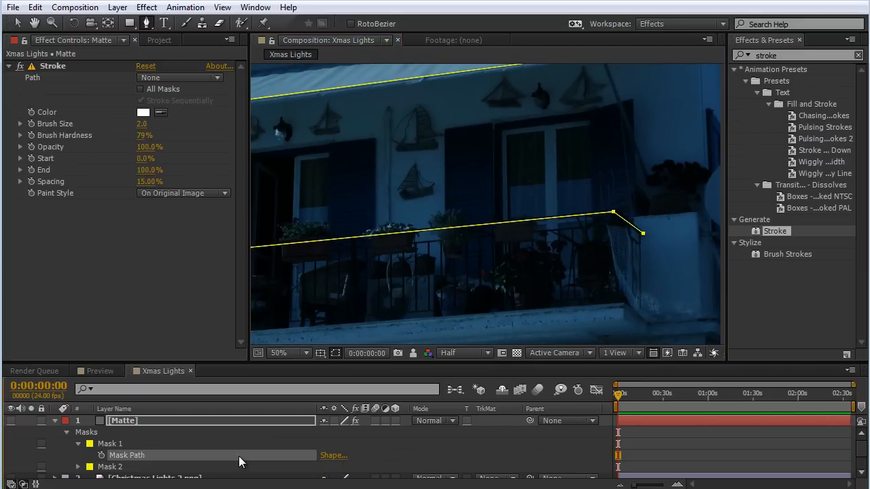
{"action": "scroll", "coordinate": [242, 467], "scroll_direction": "down", "scroll_amount": 2}
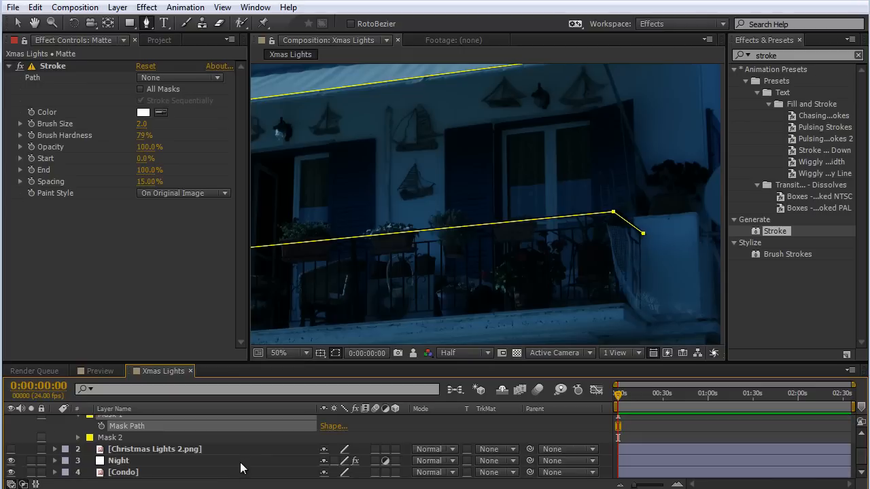
{"action": "left_click", "coordinate": [18, 22]}
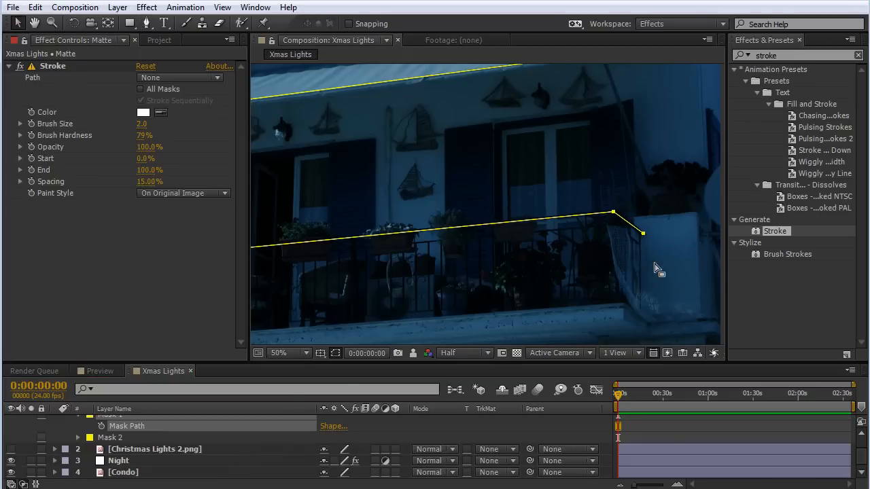
{"action": "left_click_drag", "start_coordinate": [474, 291], "coordinate": [535, 261]}
{"action": "scroll", "coordinate": [529, 262], "scroll_direction": "down", "scroll_amount": 2}
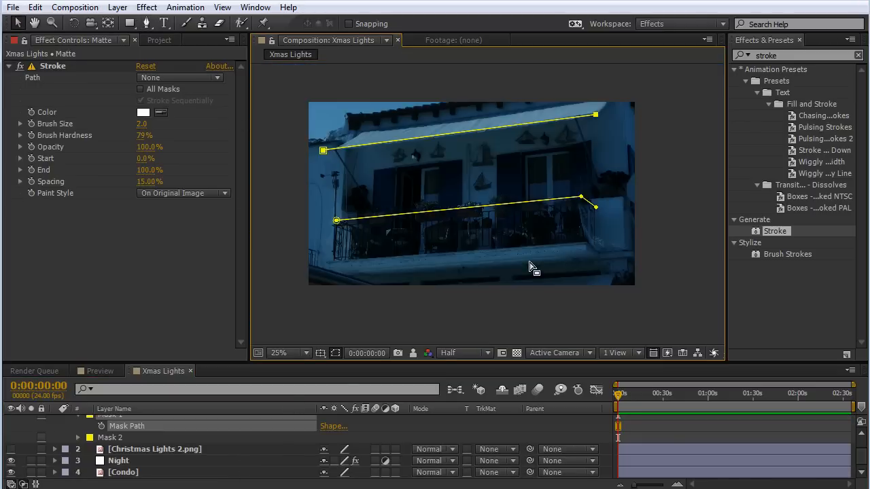
{"action": "left_click", "coordinate": [425, 303]}
Draw a third open Pen mask on Matte along the bottom of the balcony railing, following its bend at the right corner.
{"action": "scroll", "coordinate": [584, 242], "scroll_direction": "up", "scroll_amount": 2}
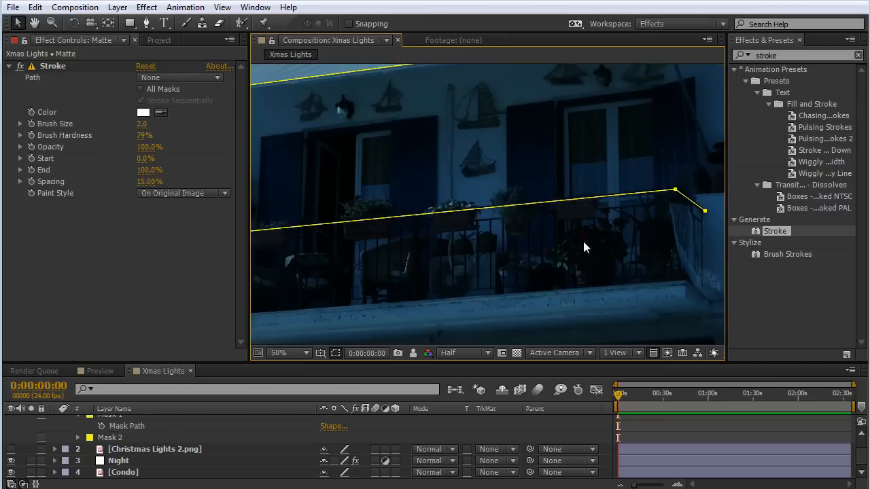
{"action": "left_click", "coordinate": [146, 22]}
{"action": "left_click_drag", "start_coordinate": [338, 268], "coordinate": [461, 227]}
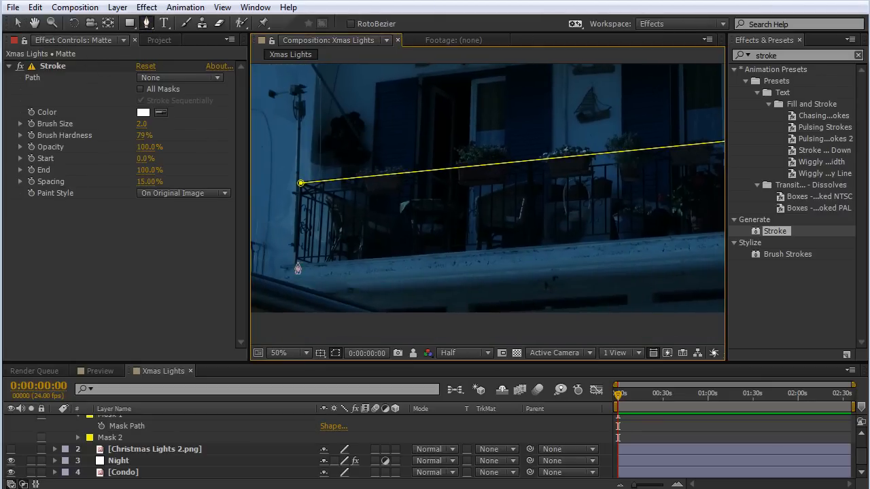
{"action": "left_click", "coordinate": [296, 259]}
{"action": "left_click_drag", "start_coordinate": [541, 248], "coordinate": [258, 261]}
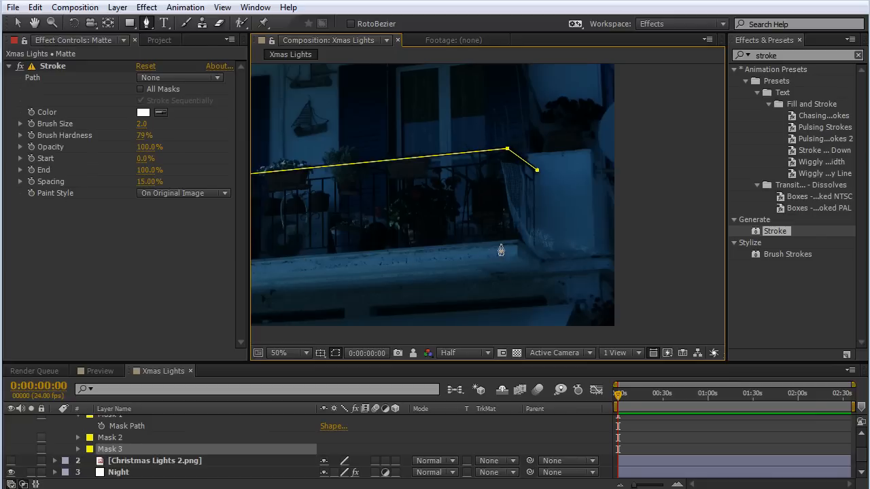
{"action": "left_click", "coordinate": [512, 234]}
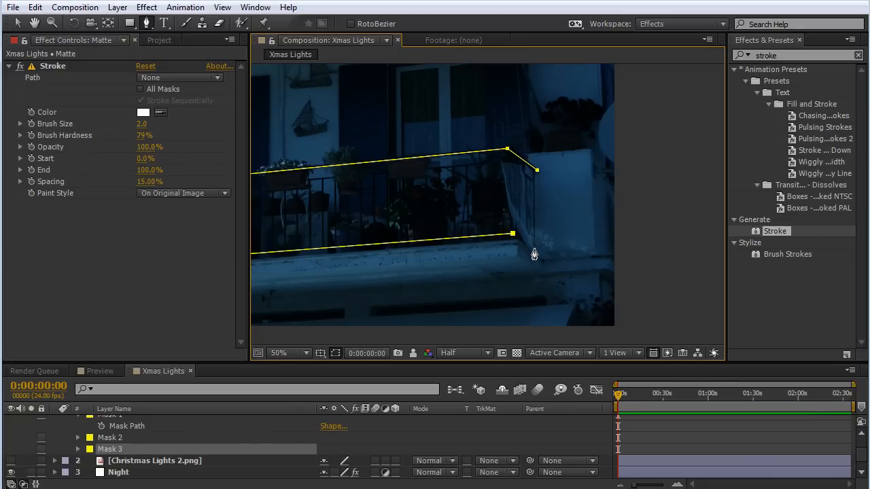
{"action": "left_click", "coordinate": [535, 254]}
{"action": "left_click_drag", "start_coordinate": [388, 237], "coordinate": [462, 274]}
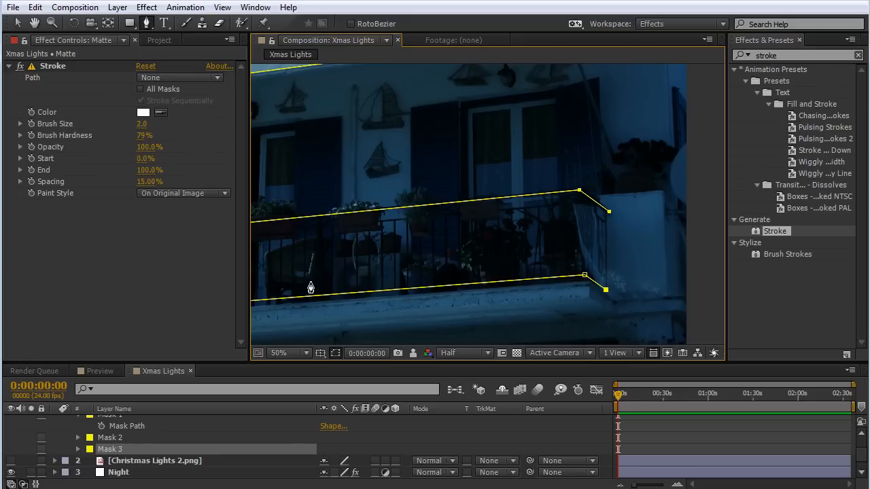
{"action": "left_click_drag", "start_coordinate": [309, 287], "coordinate": [461, 272]}
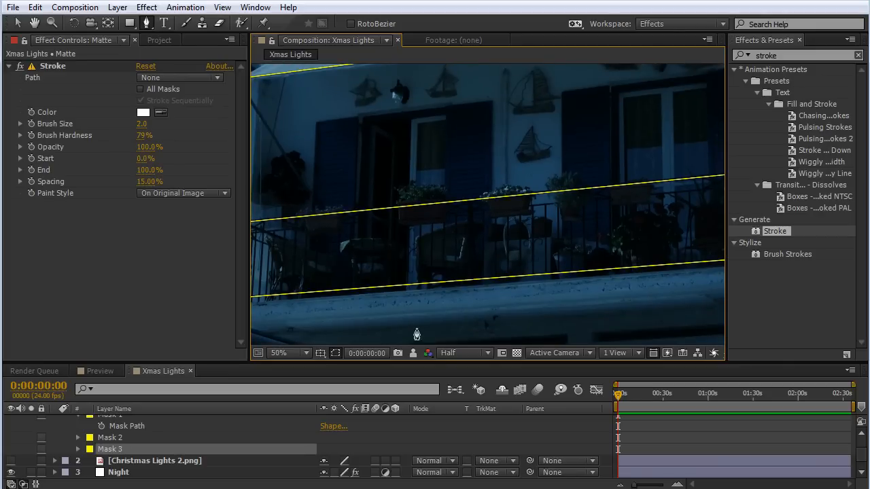
{"action": "left_click", "coordinate": [16, 23]}
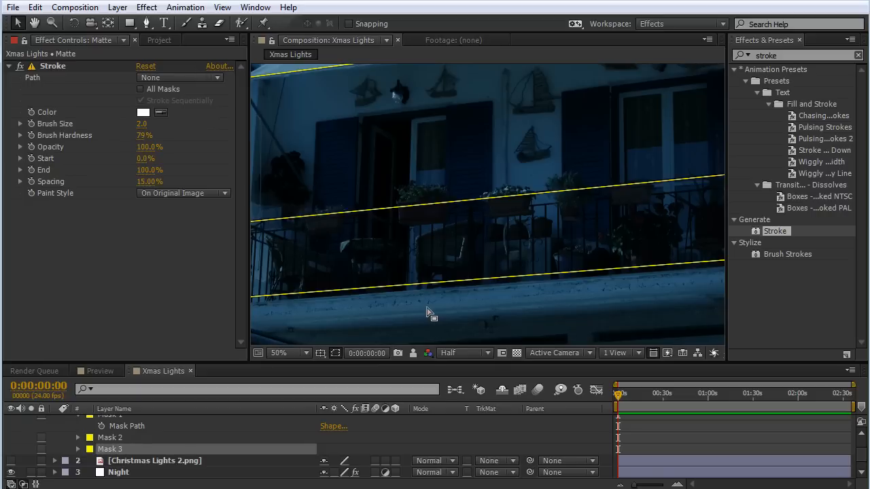
{"action": "left_click", "coordinate": [373, 255]}
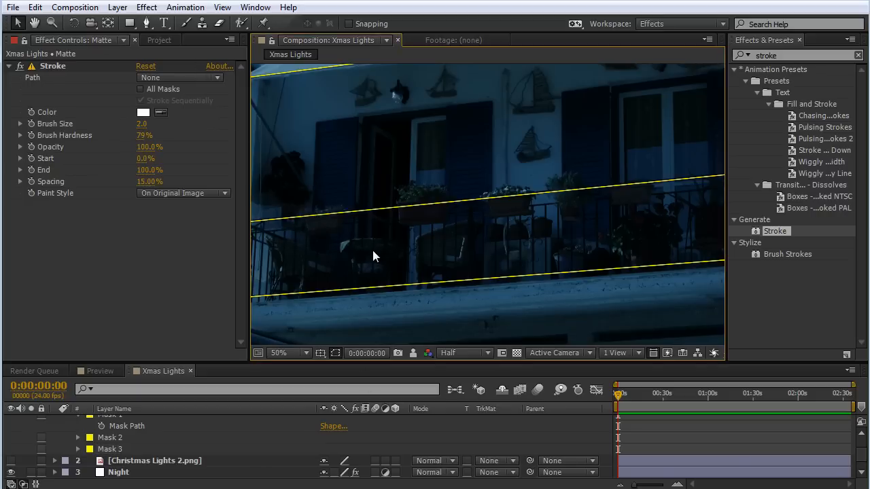
Draw a fourth open Pen mask on Matte around the open door's frame, up one side, across the top and down the other.
{"action": "key", "text": "comma"}
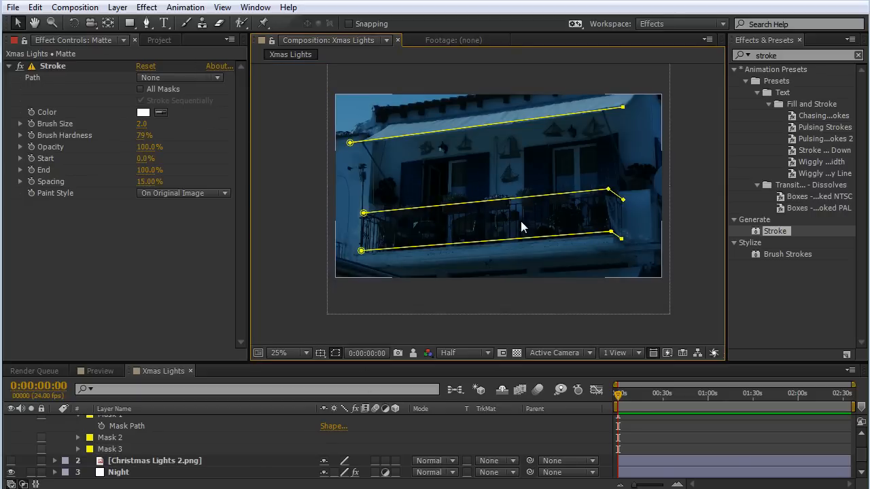
{"action": "key", "text": "period"}
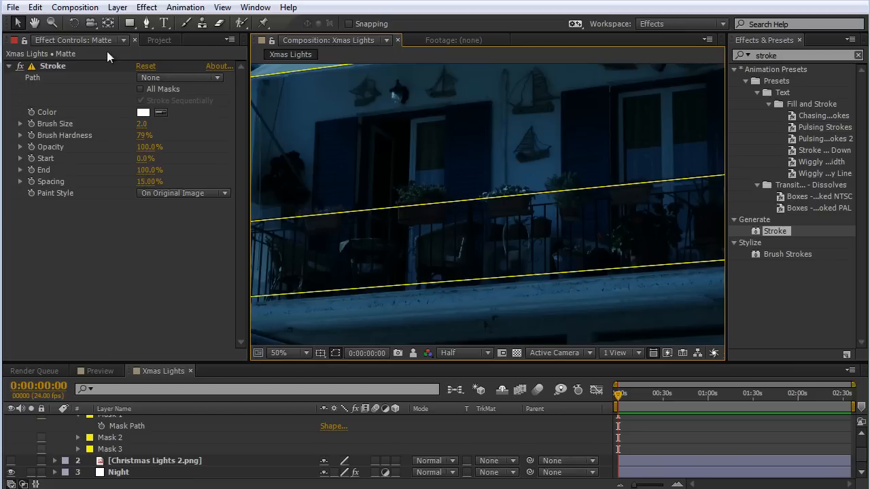
{"action": "left_click", "coordinate": [146, 22]}
{"action": "left_click_drag", "start_coordinate": [381, 238], "coordinate": [391, 216]}
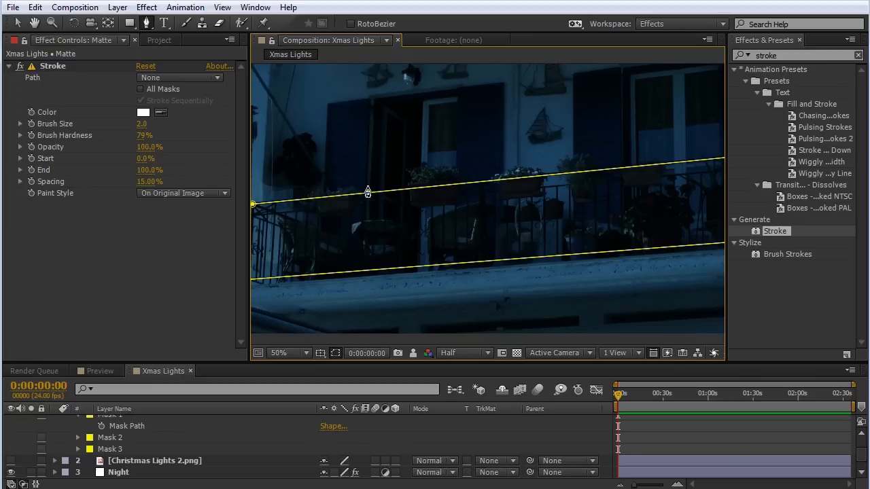
{"action": "left_click", "coordinate": [368, 211]}
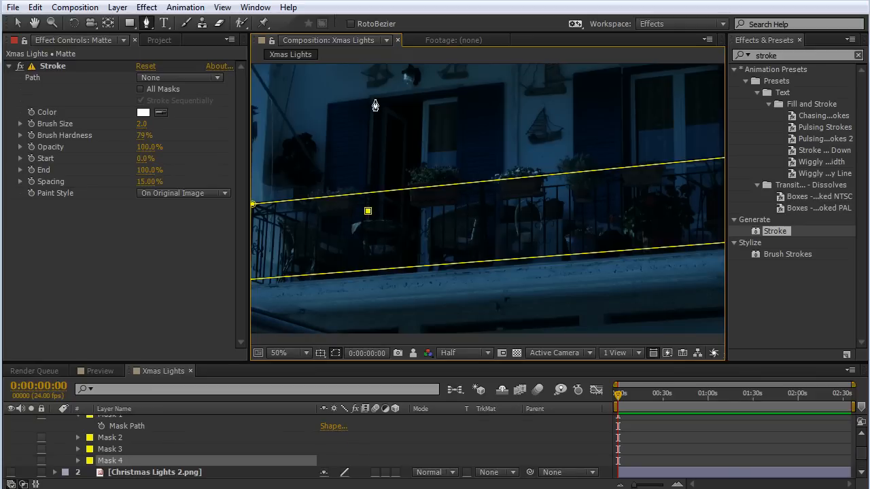
{"action": "left_click", "coordinate": [375, 100]}
{"action": "left_click", "coordinate": [458, 90]}
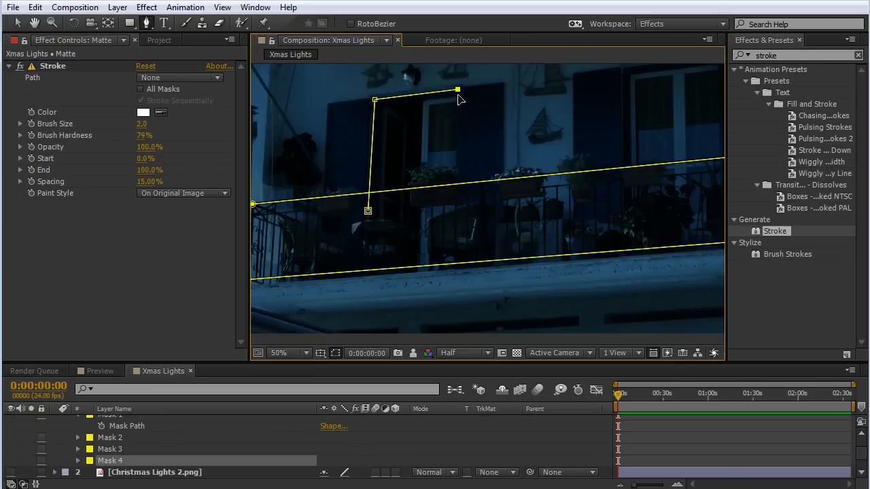
{"action": "left_click", "coordinate": [456, 207]}
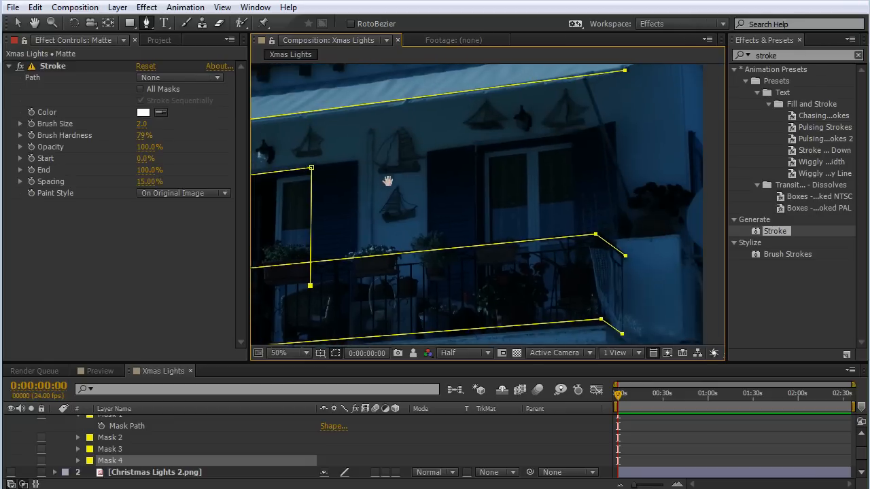
{"action": "left_click_drag", "start_coordinate": [388, 181], "coordinate": [376, 186]}
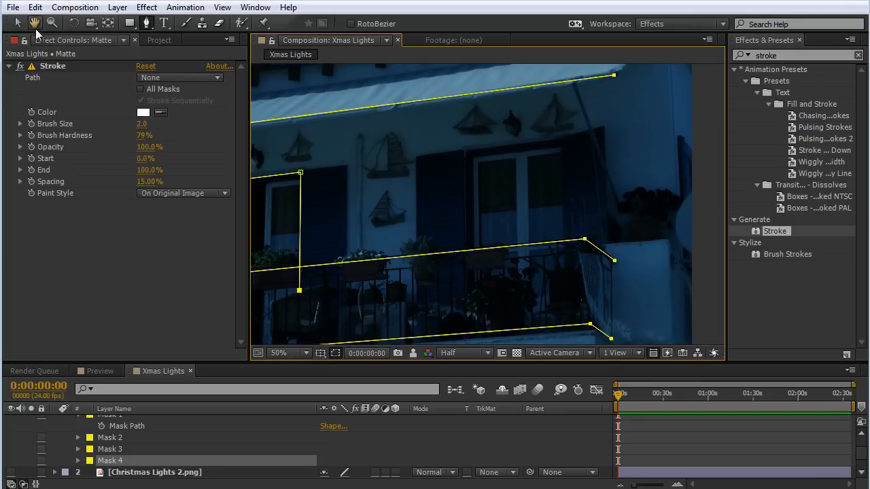
{"action": "left_click", "coordinate": [17, 23]}
{"action": "left_click", "coordinate": [145, 25]}
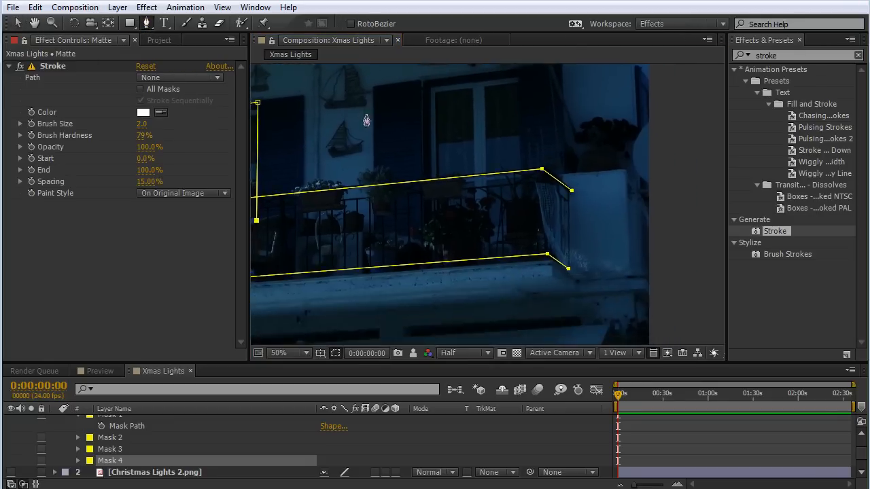
{"action": "left_click", "coordinate": [431, 212]}
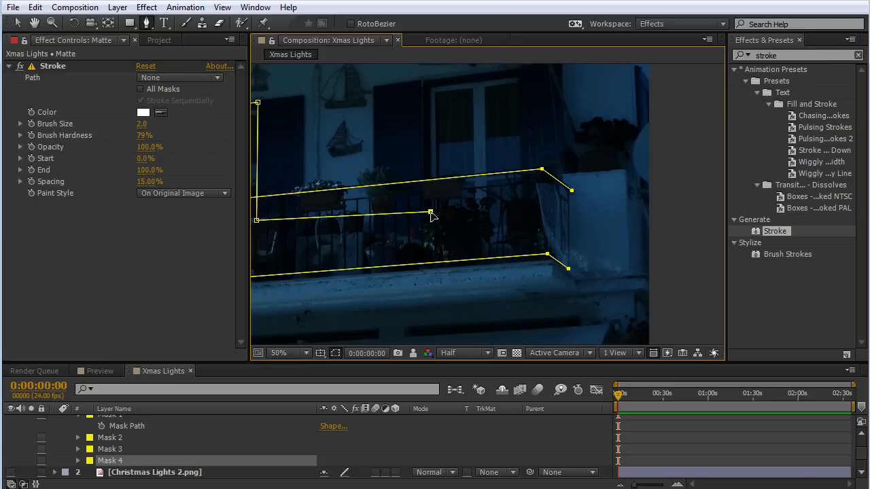
{"action": "left_click_drag", "start_coordinate": [372, 145], "coordinate": [432, 129]}
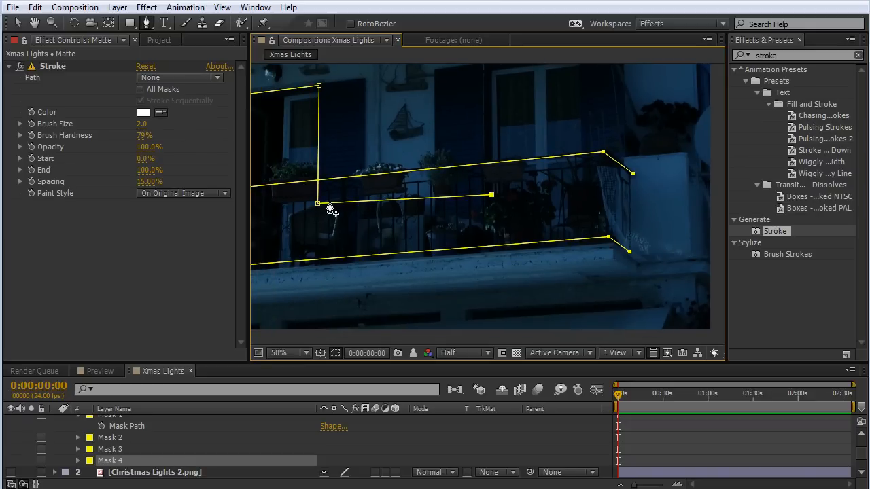
{"action": "key", "text": "ctrl+z"}
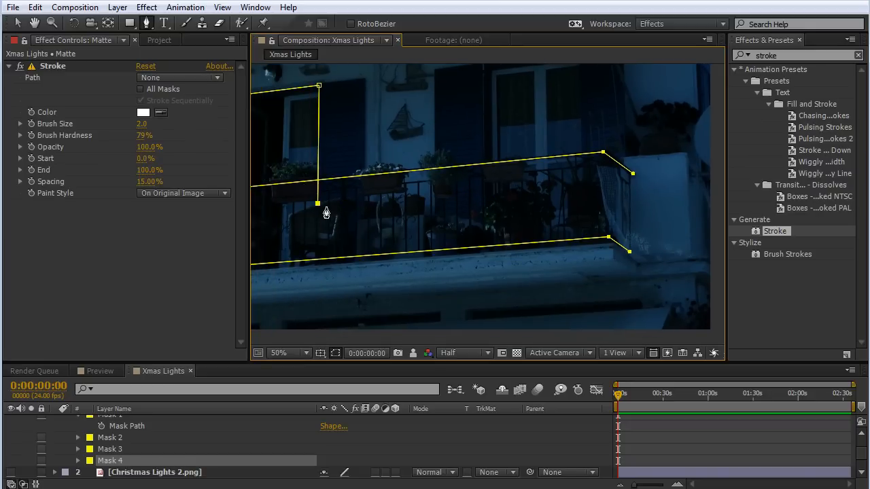
Deselect the door mask and draw a fifth open Pen mask on Matte around the second window's sides and top, ending behind the railing.
{"action": "left_click", "coordinate": [17, 23]}
{"action": "left_click", "coordinate": [189, 280]}
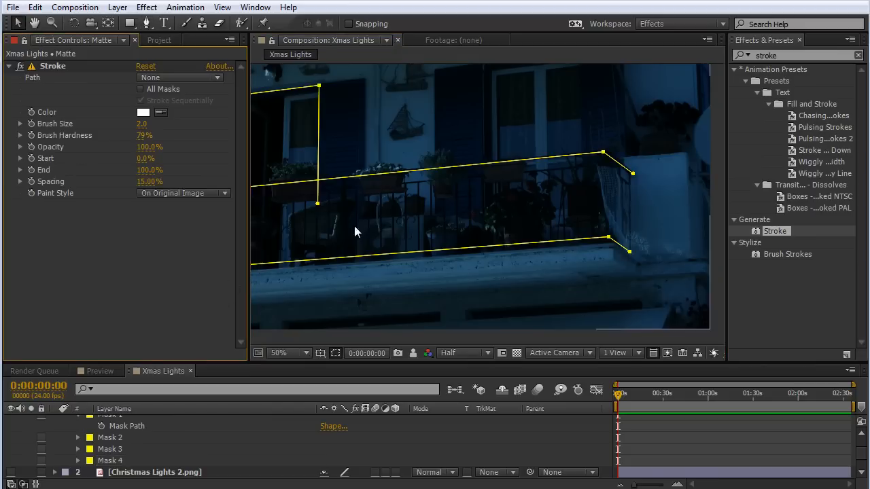
{"action": "left_click", "coordinate": [146, 22]}
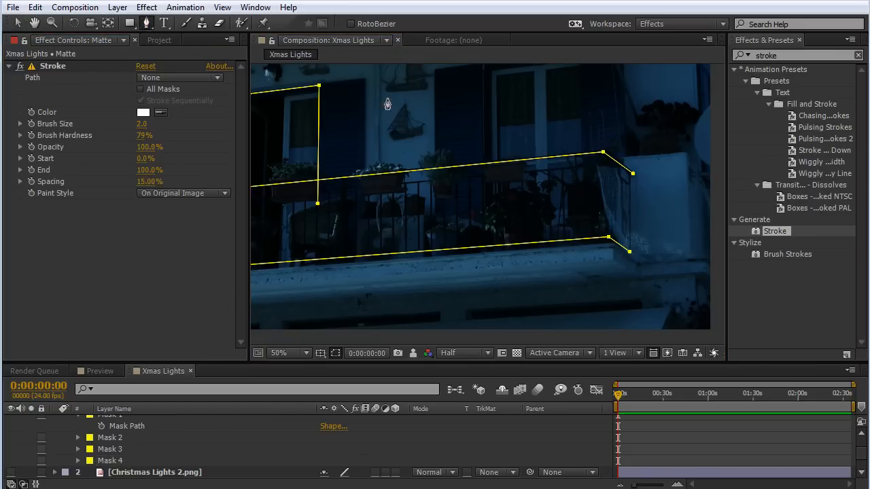
{"action": "left_click_drag", "start_coordinate": [442, 206], "coordinate": [441, 243]}
{"action": "key", "text": "period"}
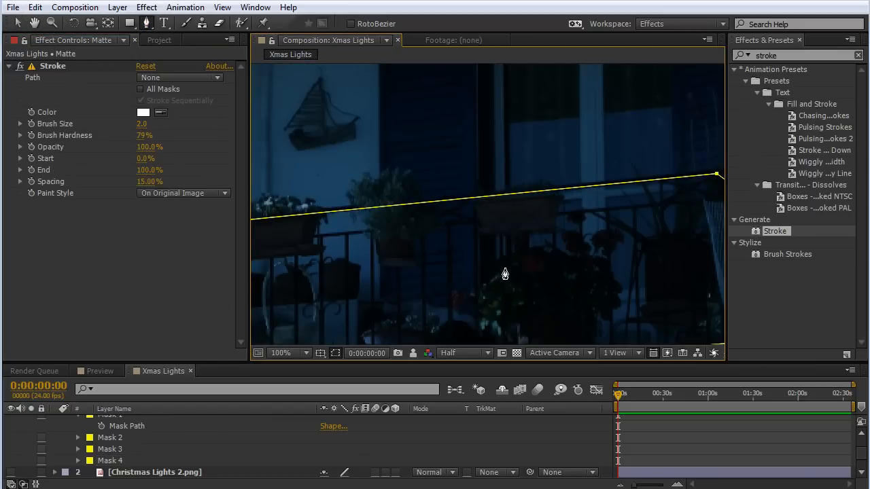
{"action": "left_click", "coordinate": [501, 255]}
{"action": "left_click_drag", "start_coordinate": [496, 119], "coordinate": [471, 287]}
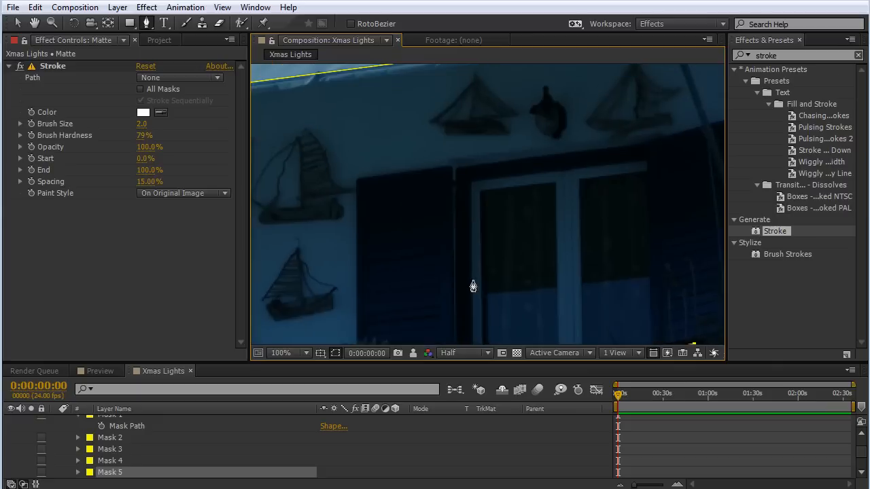
{"action": "left_click", "coordinate": [469, 181]}
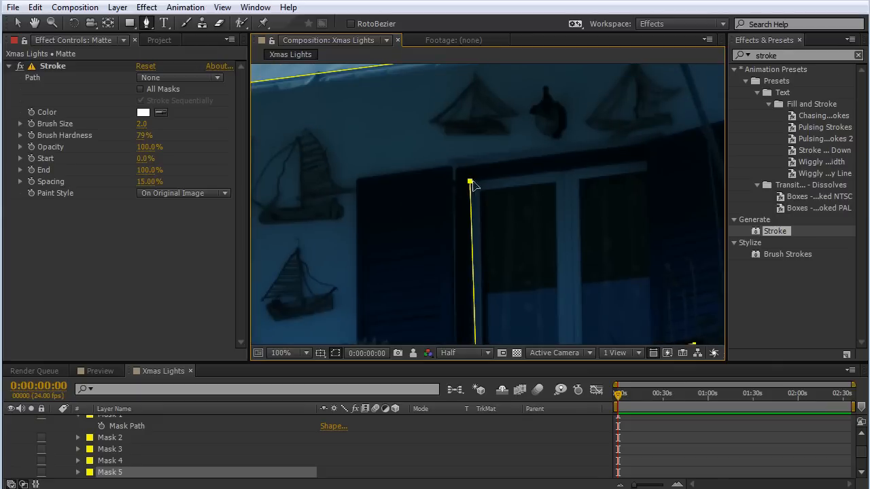
{"action": "left_click", "coordinate": [643, 159]}
{"action": "left_click_drag", "start_coordinate": [658, 202], "coordinate": [587, 47]}
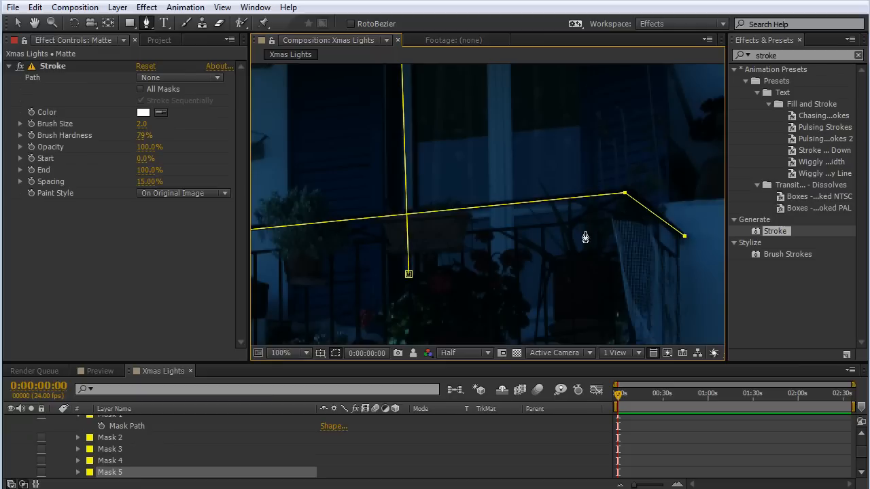
{"action": "left_click", "coordinate": [585, 251]}
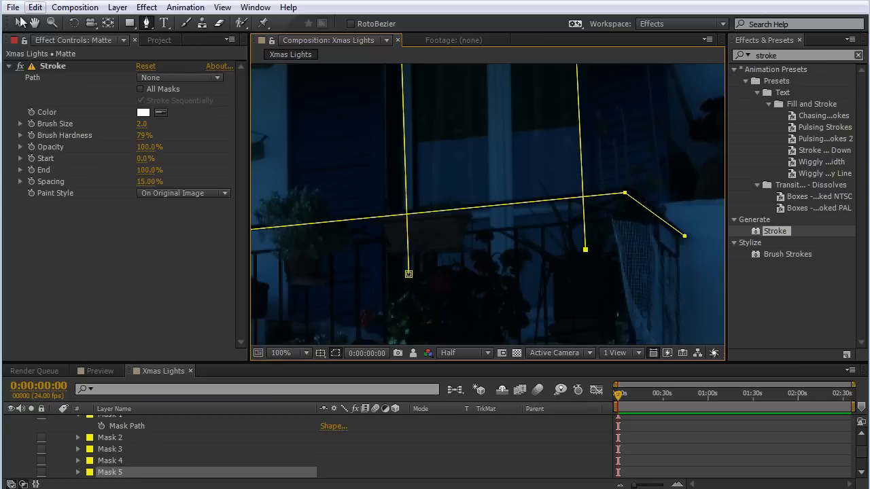
Shift the second window mask's starting point slightly outward so that its side line runs vertically along the frame.
{"action": "left_click", "coordinate": [18, 22]}
{"action": "left_click_drag", "start_coordinate": [410, 276], "coordinate": [403, 276]}
{"action": "key", "text": "comma"}
{"action": "key", "text": "comma"}
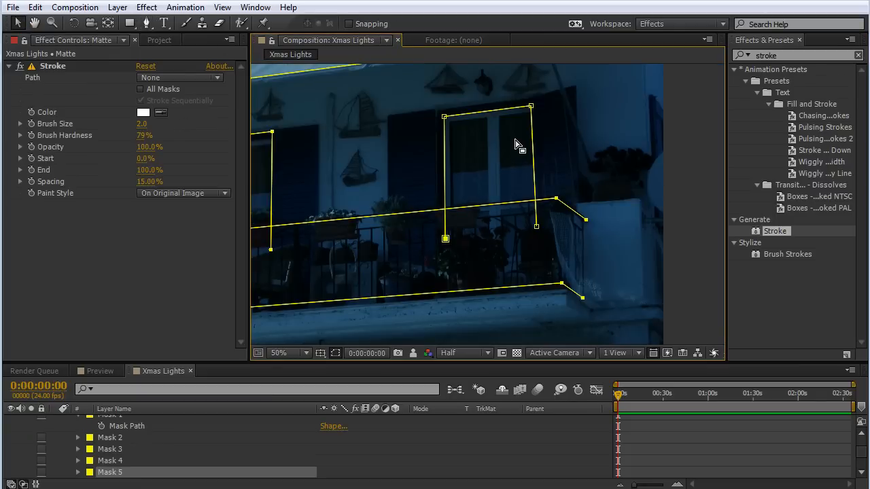
{"action": "left_click_drag", "start_coordinate": [517, 142], "coordinate": [632, 135]}
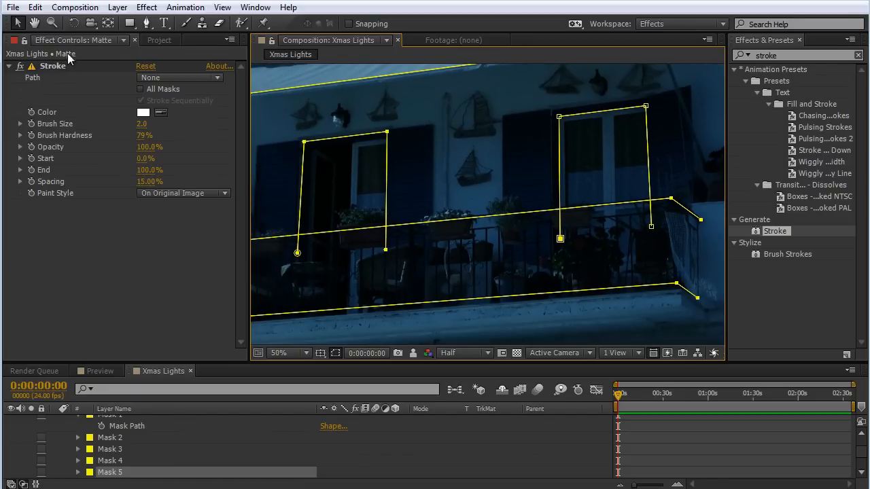
Collapse the Matte layer's mask properties and turn on the layer's visibility.
{"action": "left_click", "coordinate": [51, 67]}
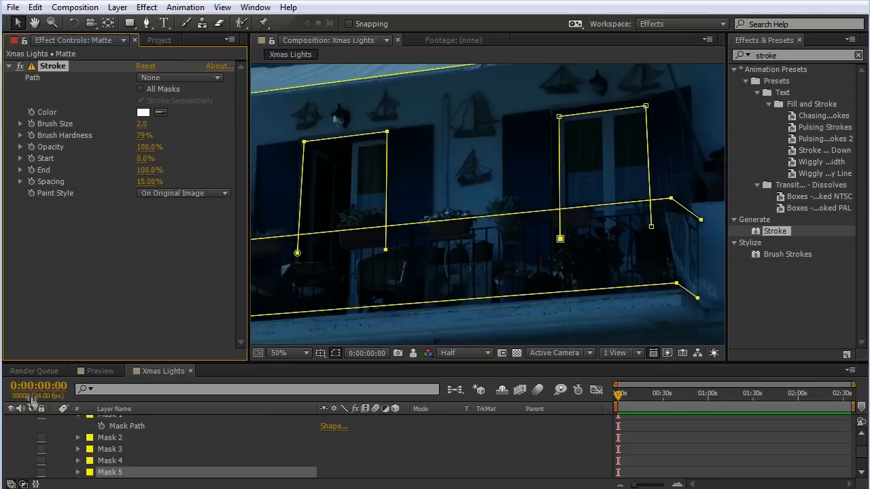
{"action": "scroll", "coordinate": [109, 451], "scroll_direction": "up", "scroll_amount": 2}
{"action": "left_click", "coordinate": [55, 421]}
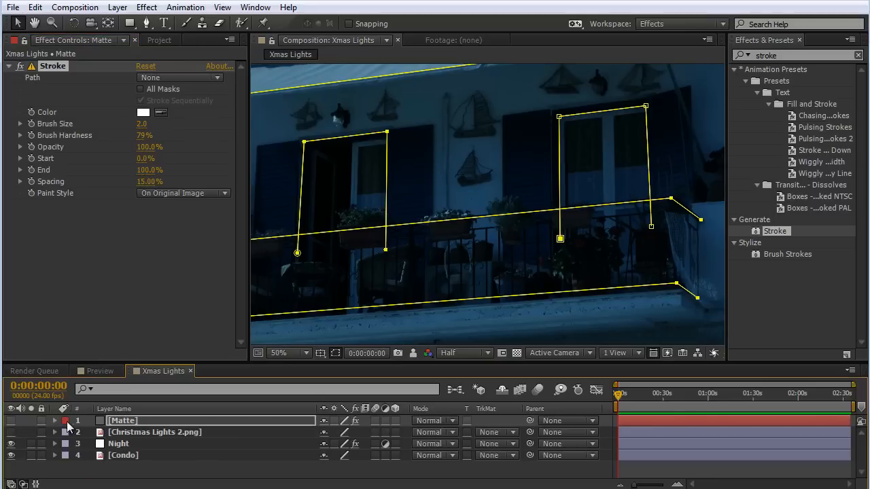
{"action": "left_click", "coordinate": [11, 421]}
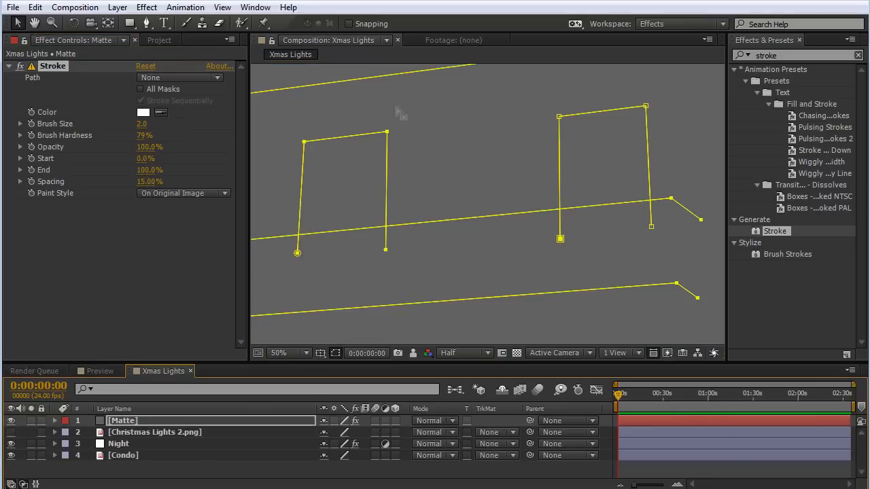
Set Matte's Stroke effect to stroke all masks and use the On Transparent paint style.
{"action": "left_click", "coordinate": [141, 89]}
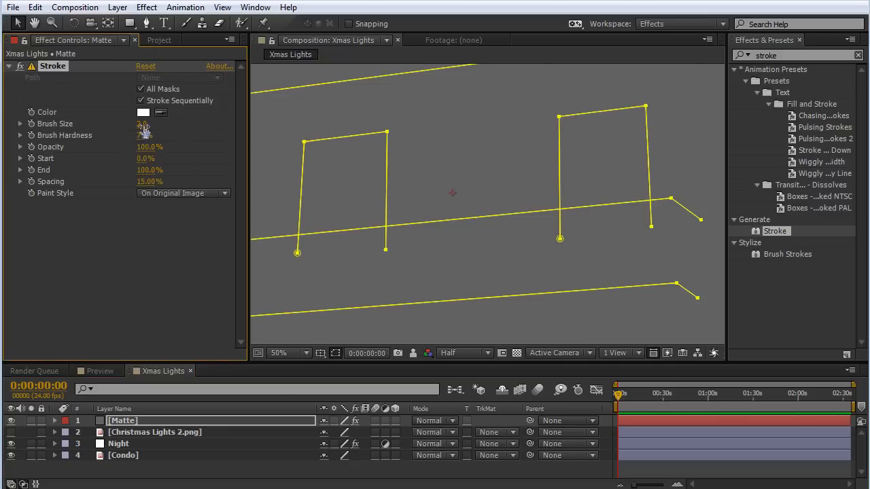
{"action": "left_click", "coordinate": [166, 194]}
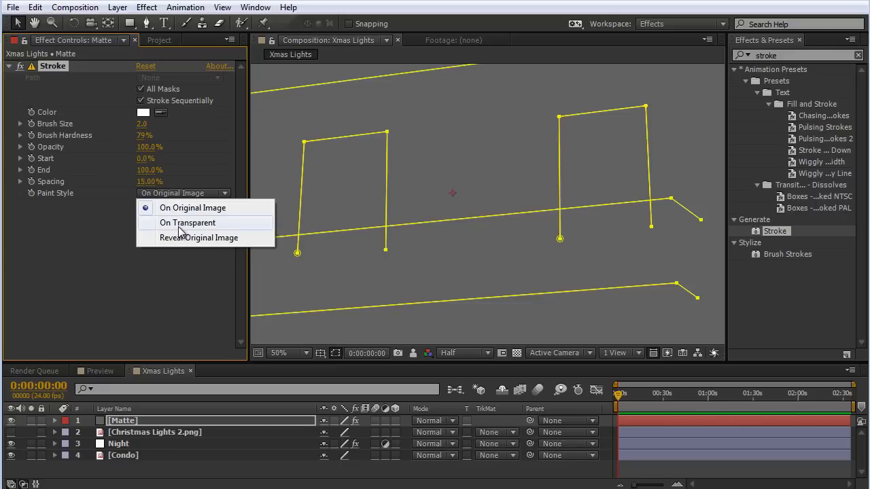
{"action": "left_click", "coordinate": [180, 224]}
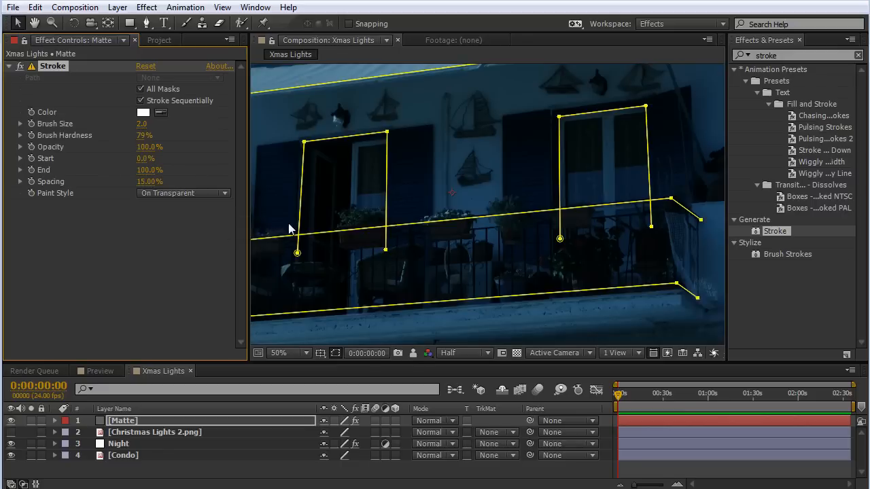
Hide the mask and shape paths in the composition view and inspect the strokes around the windows.
{"action": "left_click", "coordinate": [335, 353]}
{"action": "scroll", "coordinate": [517, 175], "scroll_direction": "up", "scroll_amount": 2}
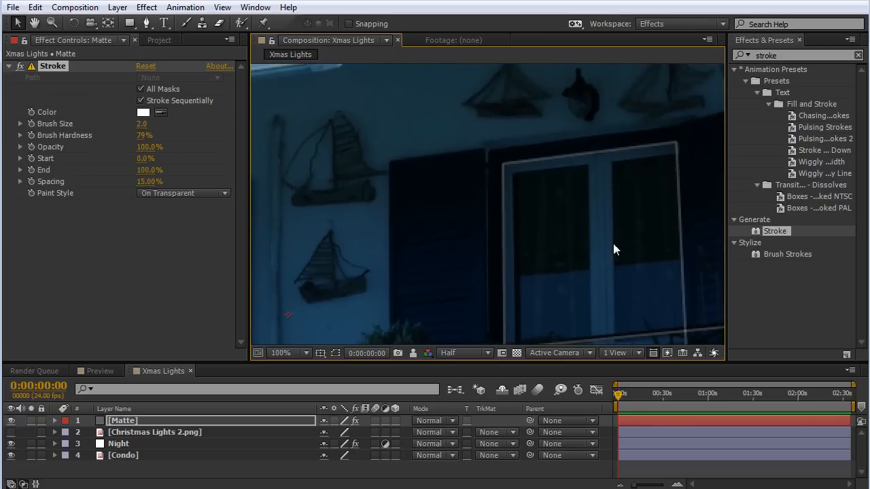
{"action": "scroll", "coordinate": [613, 244], "scroll_direction": "down", "scroll_amount": 2}
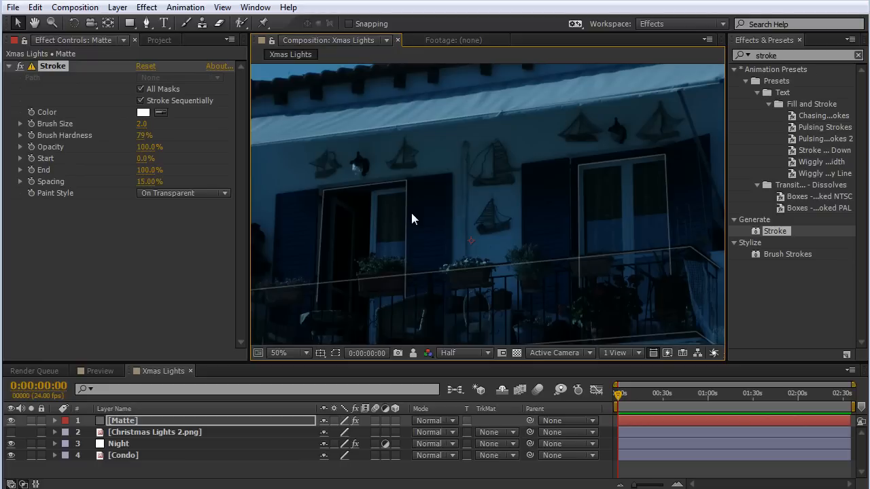
Set the Stroke effect's brush size to 3 and check the line thickness around the window.
{"action": "left_click", "coordinate": [141, 123]}
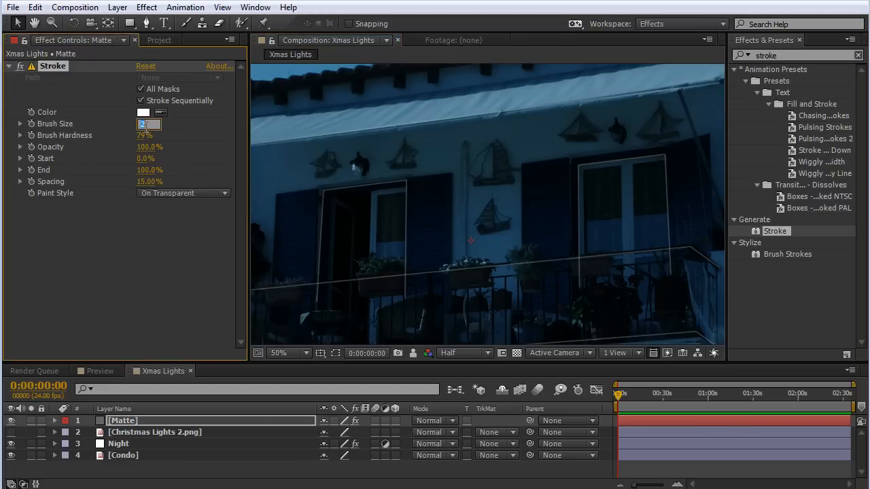
{"action": "type", "text": "3"}
{"action": "key", "text": "Return"}
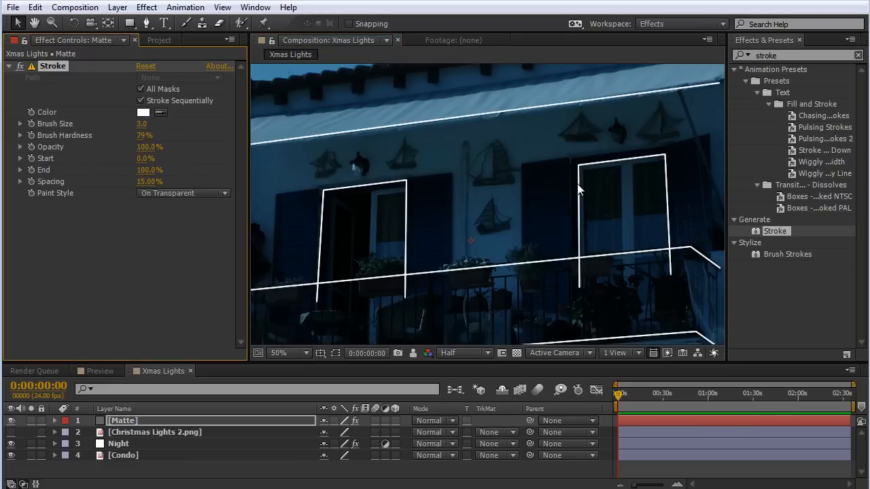
{"action": "scroll", "coordinate": [578, 200], "scroll_direction": "up", "scroll_amount": 2}
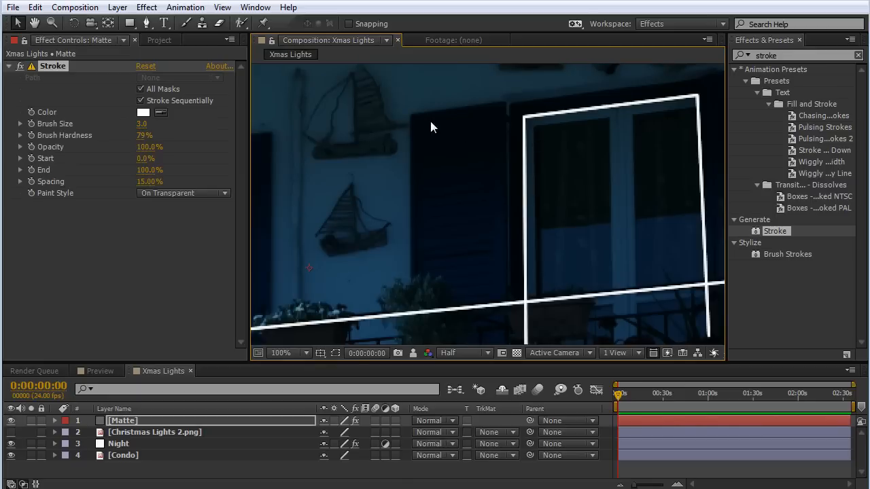
{"action": "scroll", "coordinate": [431, 127], "scroll_direction": "down", "scroll_amount": 2}
Try a thinner Stroke brush size of 1.7, restore it to 3.0 and examine the lines on the facade.
{"action": "mouse_move", "coordinate": [142, 124]}
{"action": "left_mouse_down"}
{"action": "mouse_move", "coordinate": [197, 126]}
{"action": "mouse_move", "coordinate": [184, 138]}
{"action": "mouse_move", "coordinate": [136, 133]}
{"action": "left_mouse_up"}
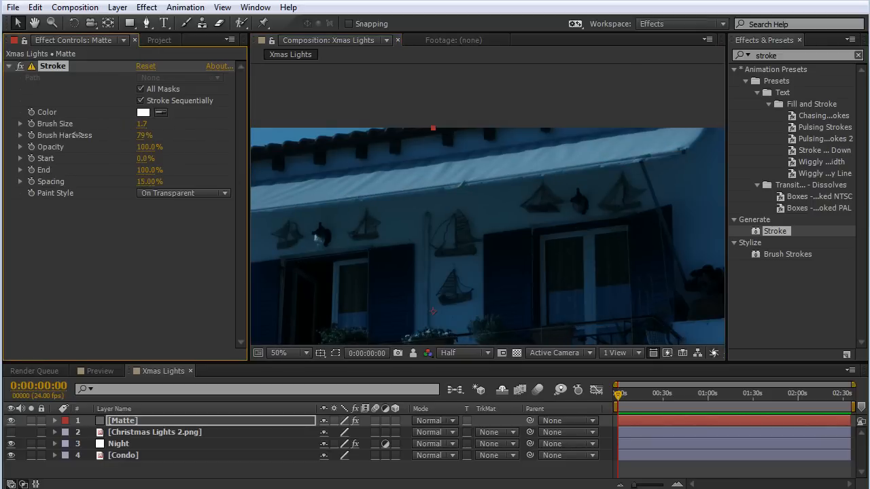
{"action": "left_click_drag", "start_coordinate": [77, 136], "coordinate": [86, 135]}
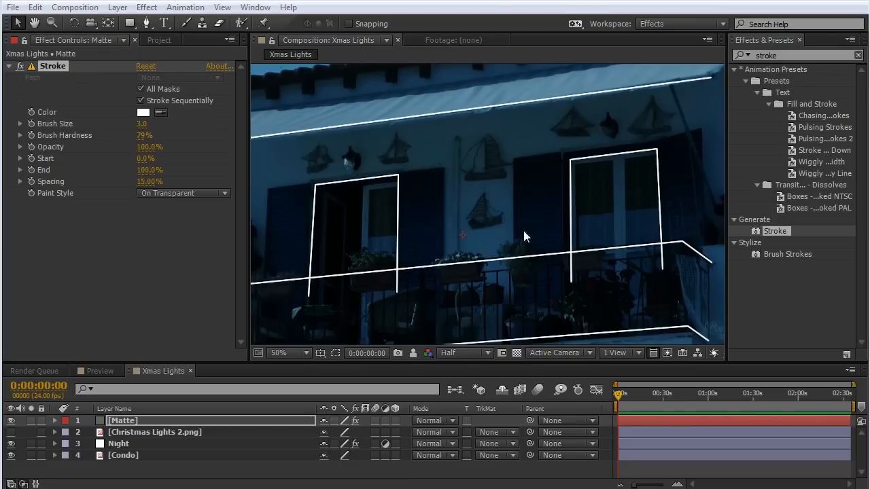
{"action": "left_click", "coordinate": [551, 221]}
{"action": "scroll", "coordinate": [551, 220], "scroll_direction": "up", "scroll_amount": 1}
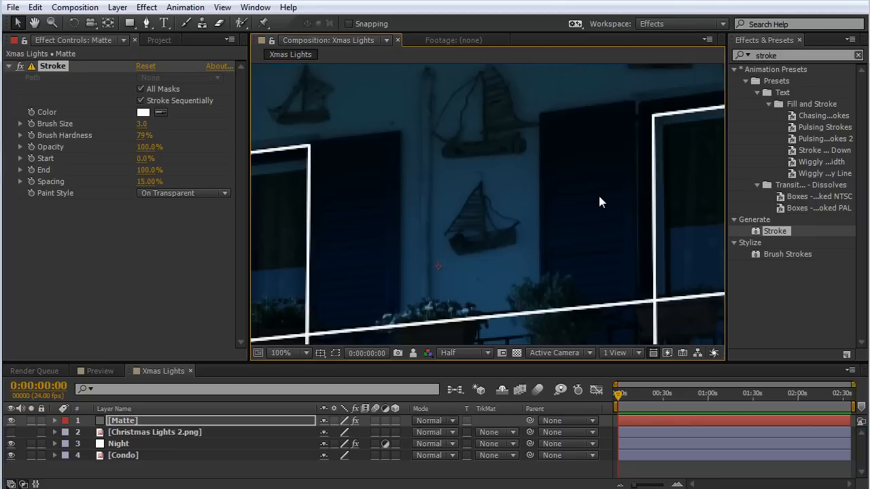
{"action": "left_click_drag", "start_coordinate": [596, 190], "coordinate": [446, 213]}
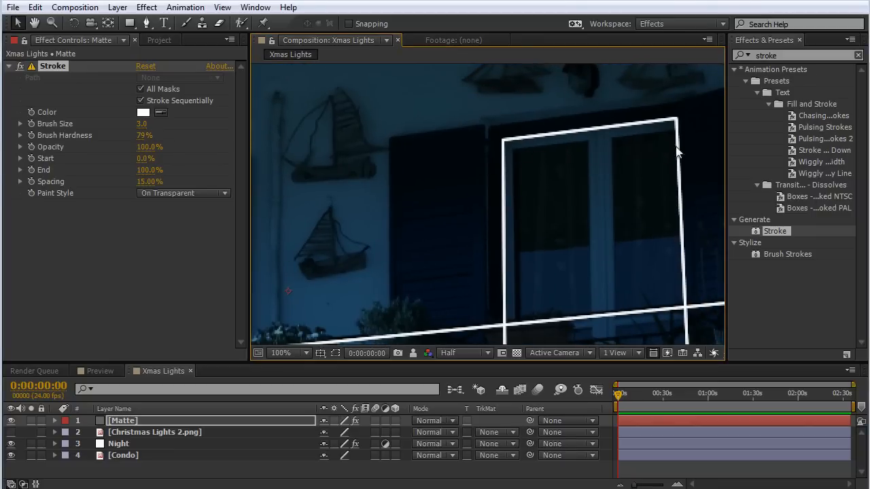
{"action": "scroll", "coordinate": [680, 248], "scroll_direction": "down", "scroll_amount": 1}
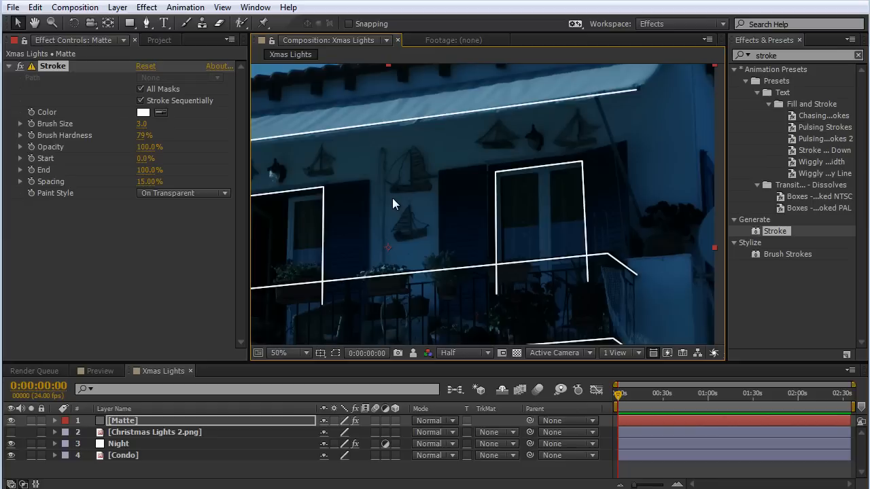
{"action": "left_click_drag", "start_coordinate": [431, 155], "coordinate": [480, 192]}
Add the Roughen Edges effect to the Matte layer and set its Border to 2.
{"action": "left_click", "coordinate": [786, 59]}
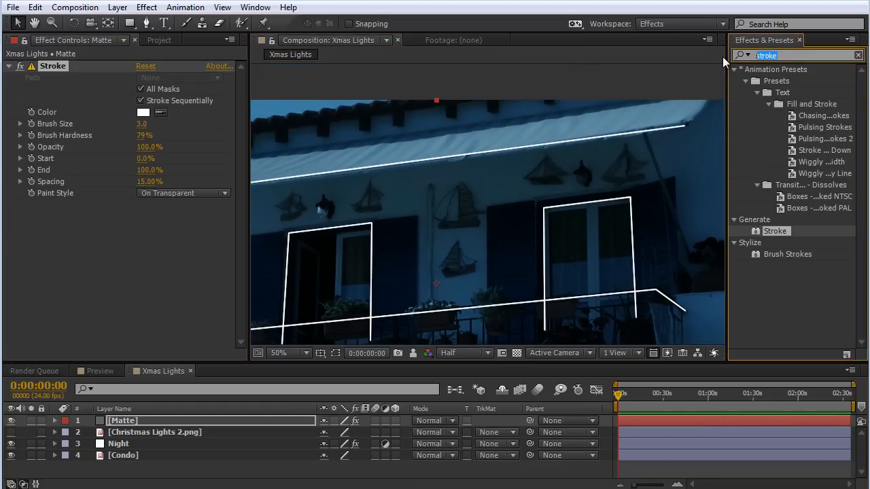
{"action": "type", "text": "roughen"}
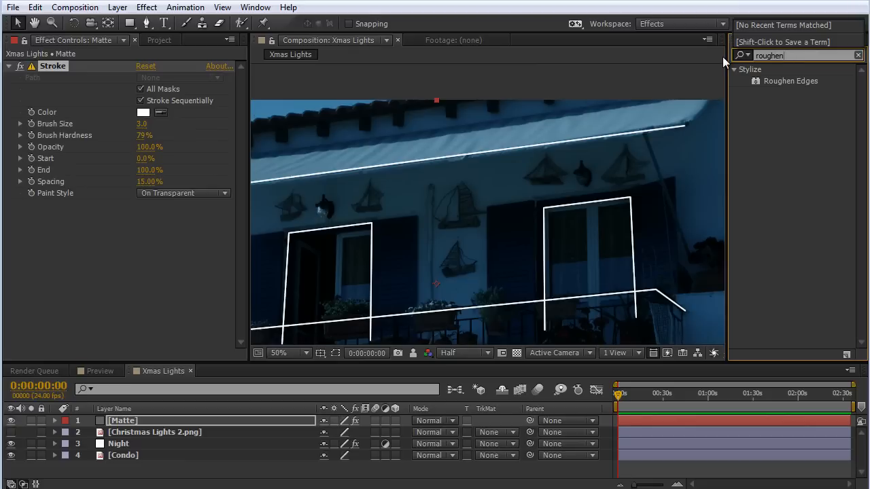
{"action": "mouse_move", "coordinate": [792, 81]}
{"action": "left_mouse_down"}
{"action": "mouse_move", "coordinate": [323, 273]}
{"action": "mouse_move", "coordinate": [148, 282]}
{"action": "mouse_move", "coordinate": [146, 270]}
{"action": "left_mouse_up"}
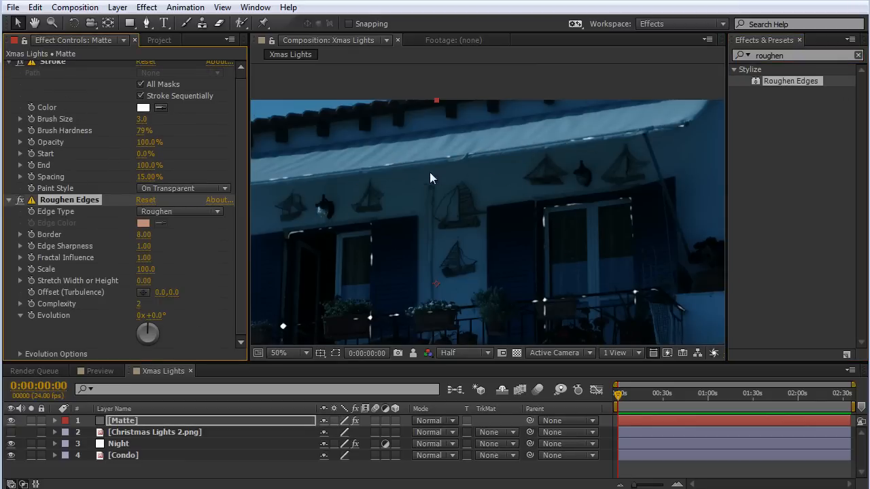
{"action": "left_click", "coordinate": [145, 235]}
{"action": "type", "text": "2"}
{"action": "key", "text": "Return"}
Inspect the roughened lines around the windows and set the Roughen Edges Scale to 20.
{"action": "key", "text": "period"}
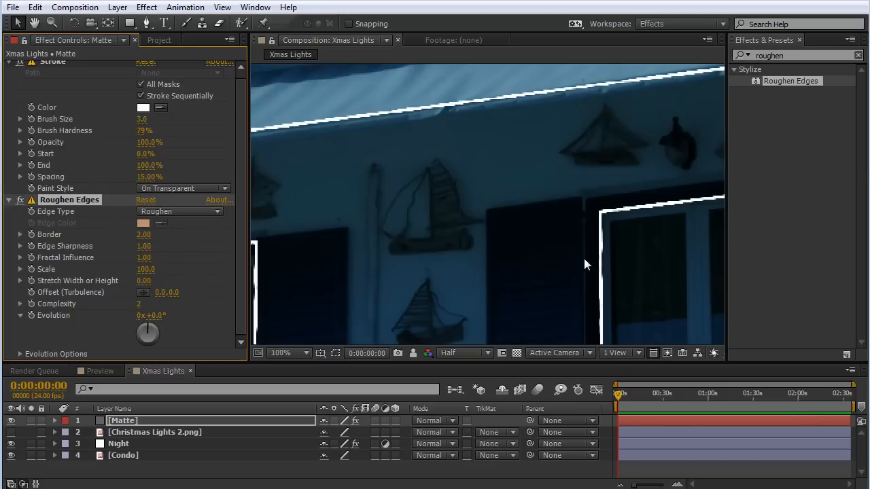
{"action": "left_click_drag", "start_coordinate": [591, 246], "coordinate": [496, 202]}
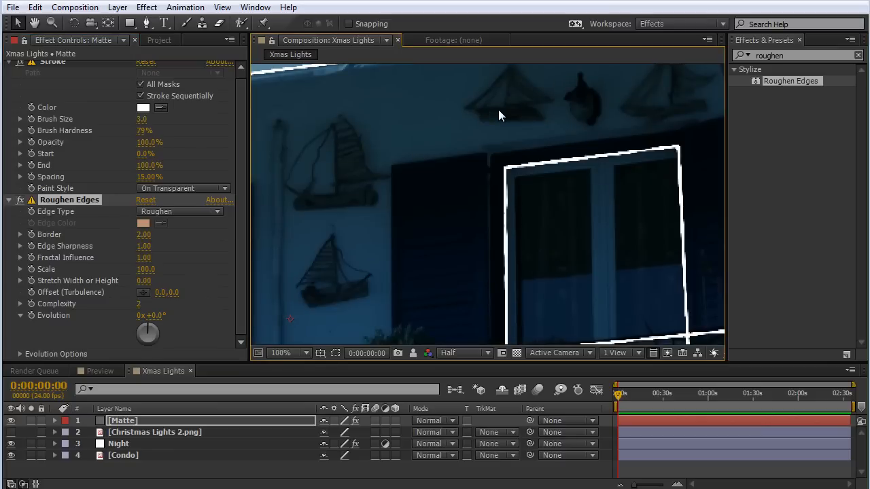
{"action": "left_click_drag", "start_coordinate": [498, 116], "coordinate": [493, 200]}
{"action": "left_click_drag", "start_coordinate": [427, 215], "coordinate": [593, 72]}
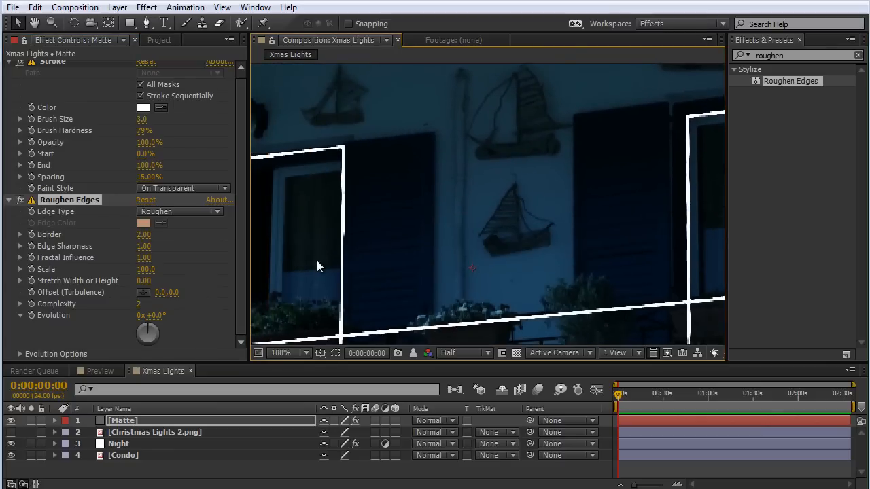
{"action": "left_click_drag", "start_coordinate": [359, 243], "coordinate": [476, 179]}
{"action": "key", "text": "comma"}
{"action": "key", "text": "comma"}
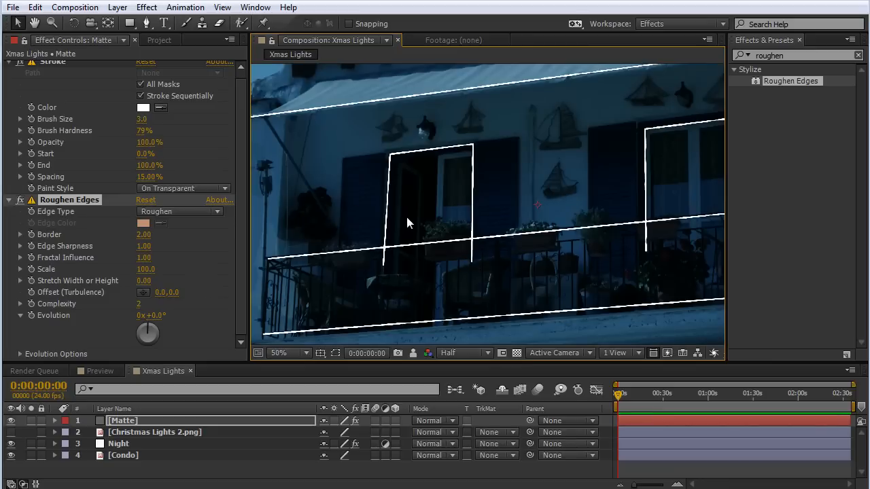
{"action": "left_click", "coordinate": [145, 270]}
{"action": "type", "text": "20"}
{"action": "key", "text": "Return"}
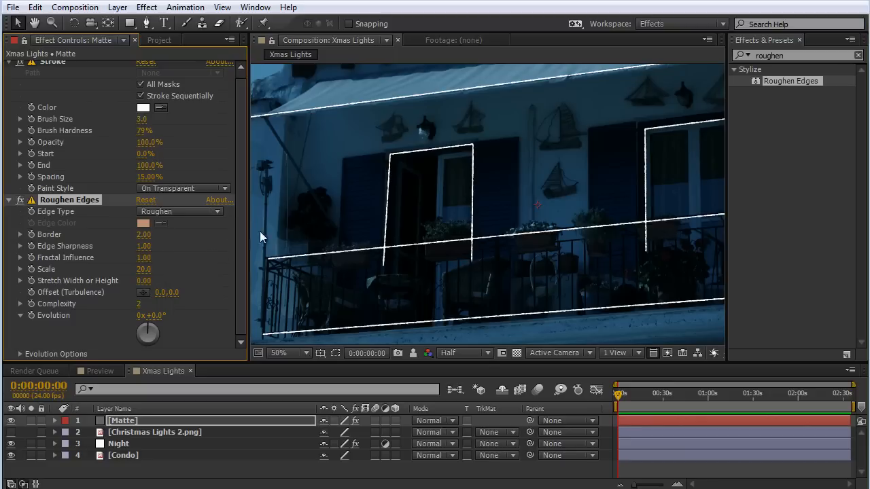
Set Matte's Stroke brush size to 4 and check the line thickness around the windows.
{"action": "key", "text": "period"}
{"action": "scroll", "coordinate": [440, 133], "scroll_direction": "up", "scroll_amount": 5}
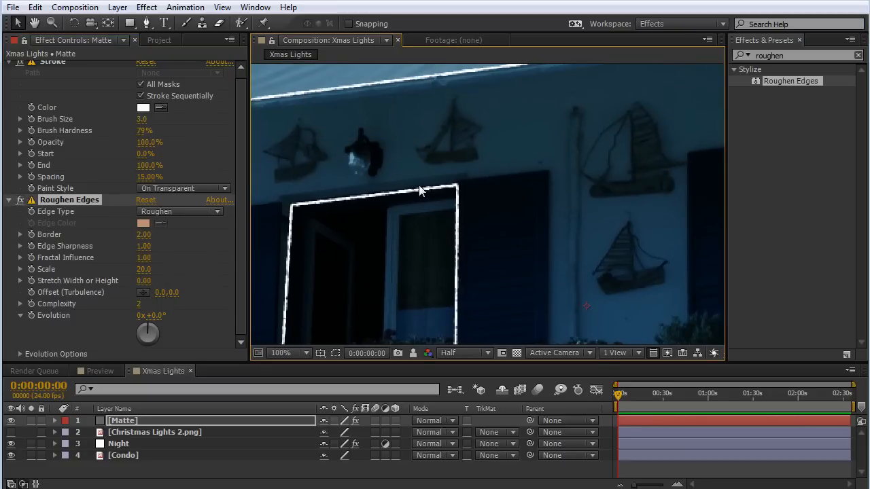
{"action": "left_click_drag", "start_coordinate": [572, 132], "coordinate": [362, 221]}
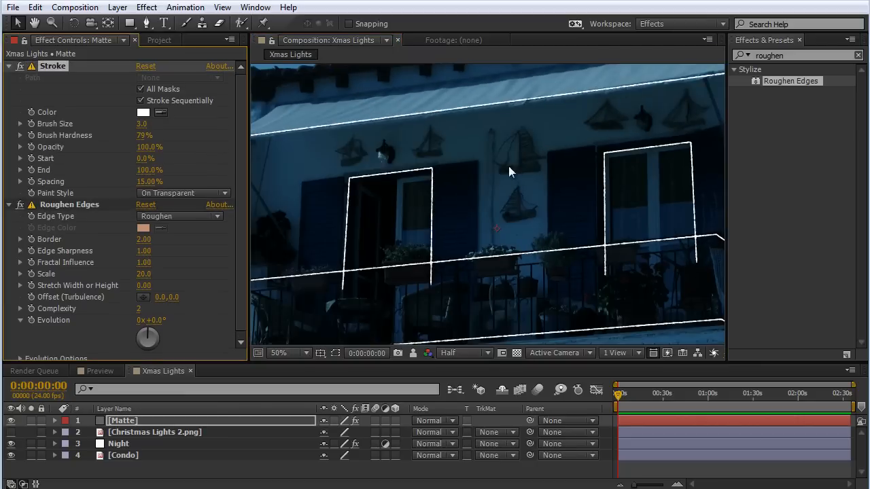
{"action": "left_click", "coordinate": [140, 125]}
{"action": "type", "text": "4"}
{"action": "key", "text": "Return"}
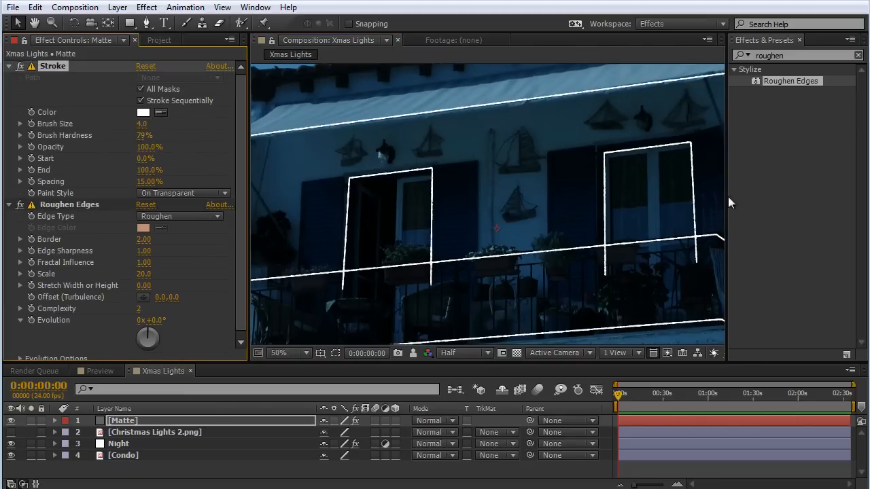
{"action": "key", "text": "period"}
{"action": "mouse_move", "coordinate": [544, 155]}
{"action": "left_mouse_down"}
{"action": "mouse_move", "coordinate": [524, 149]}
{"action": "mouse_move", "coordinate": [609, 153]}
{"action": "mouse_move", "coordinate": [479, 209]}
{"action": "left_mouse_up"}
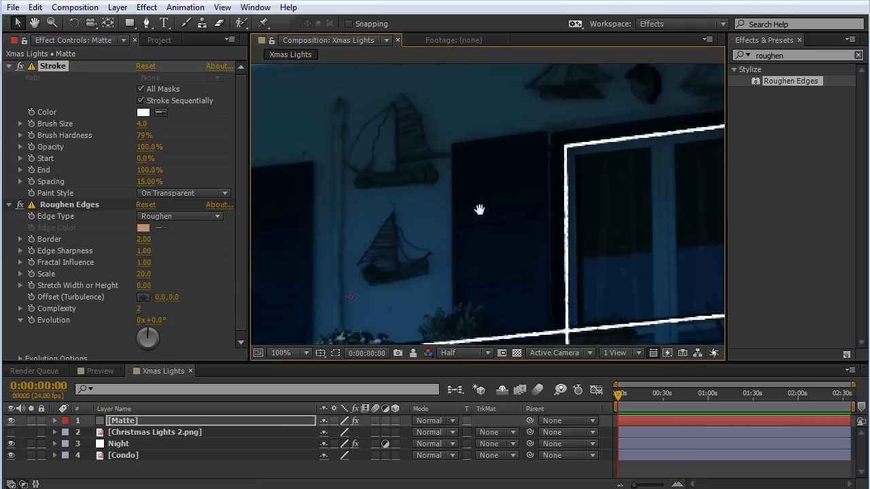
{"action": "key", "text": "comma"}
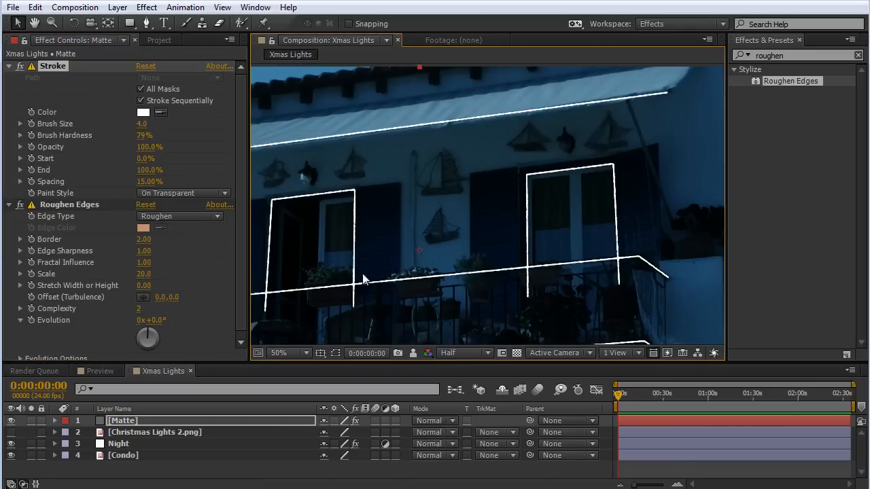
Make the Christmas Lights 2.png layer visible and give it the Matte layer as its alpha track matte.
{"action": "left_click", "coordinate": [10, 432]}
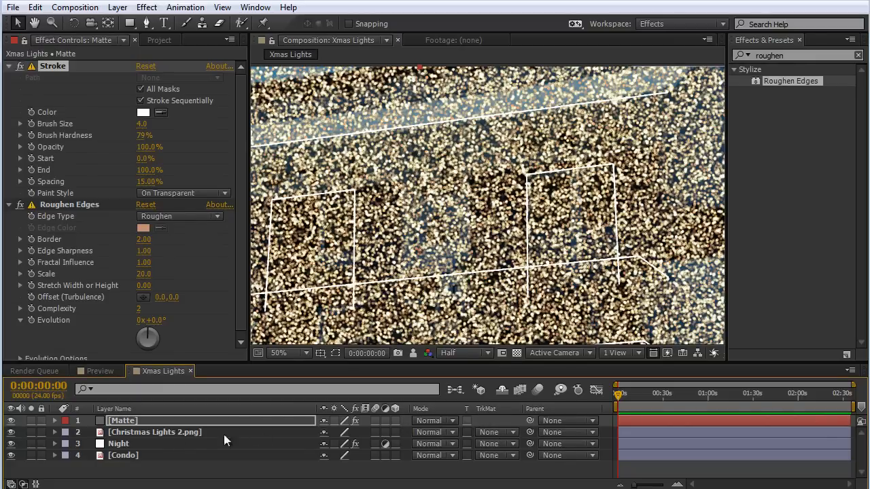
{"action": "left_click", "coordinate": [176, 433]}
{"action": "left_click", "coordinate": [504, 433]}
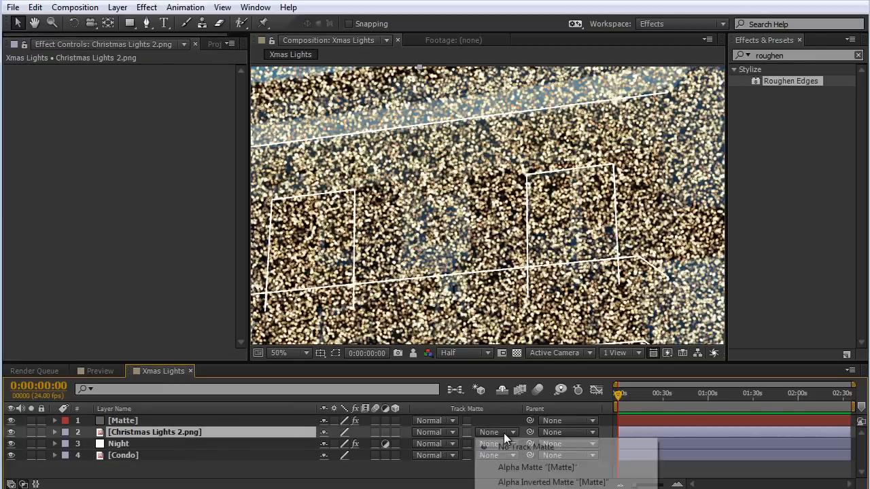
{"action": "left_click", "coordinate": [517, 468]}
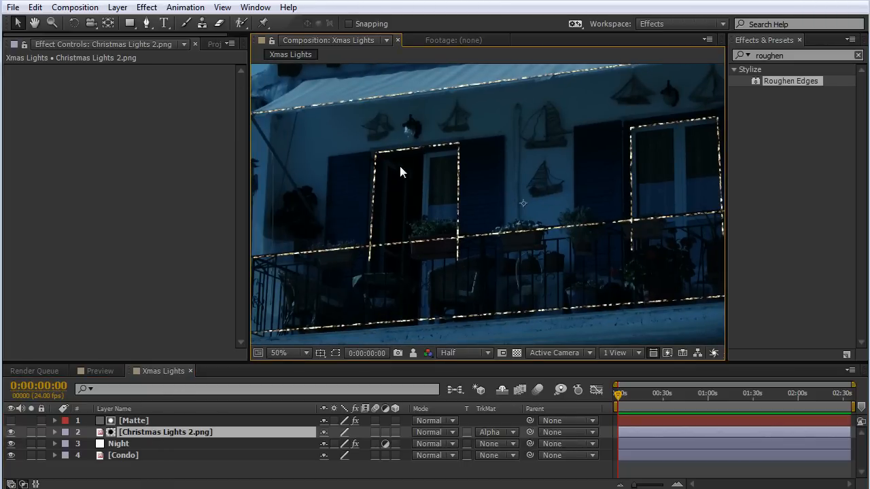
Set the composition preview to Full resolution and examine the light strings along the windows, awning and balcony.
{"action": "key", "text": "period"}
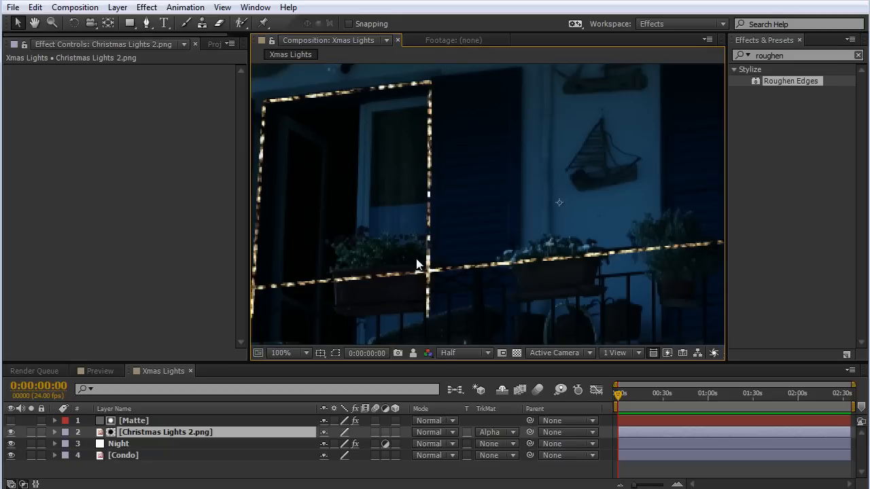
{"action": "left_click", "coordinate": [483, 352]}
{"action": "left_click", "coordinate": [466, 388]}
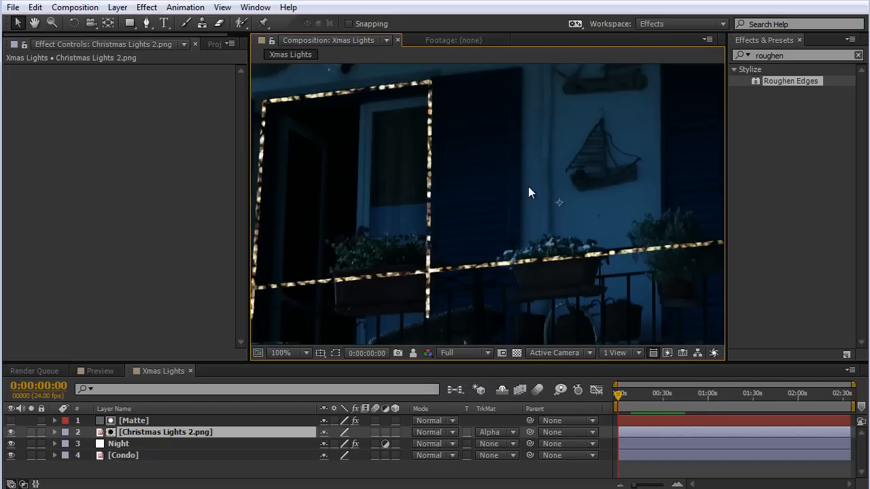
{"action": "left_click_drag", "start_coordinate": [439, 289], "coordinate": [509, 260]}
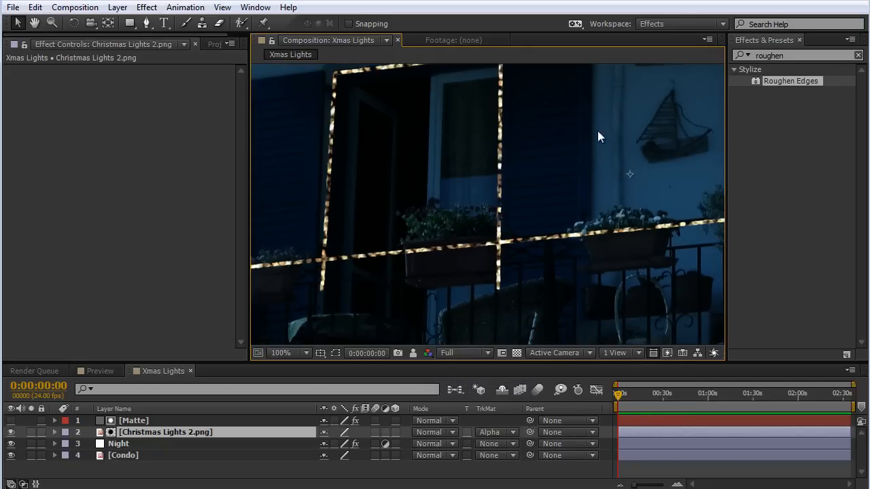
{"action": "left_click_drag", "start_coordinate": [597, 136], "coordinate": [453, 217]}
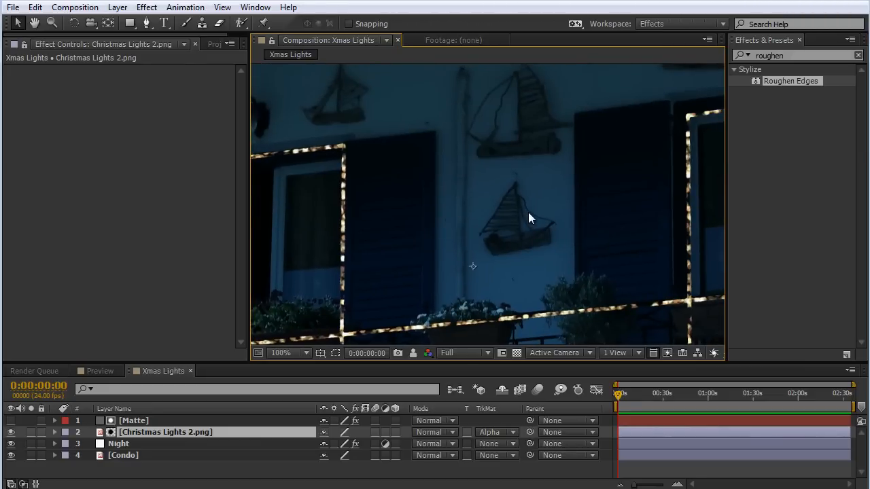
{"action": "scroll", "coordinate": [612, 195], "scroll_direction": "down", "scroll_amount": 2}
{"action": "left_click_drag", "start_coordinate": [699, 235], "coordinate": [640, 238]}
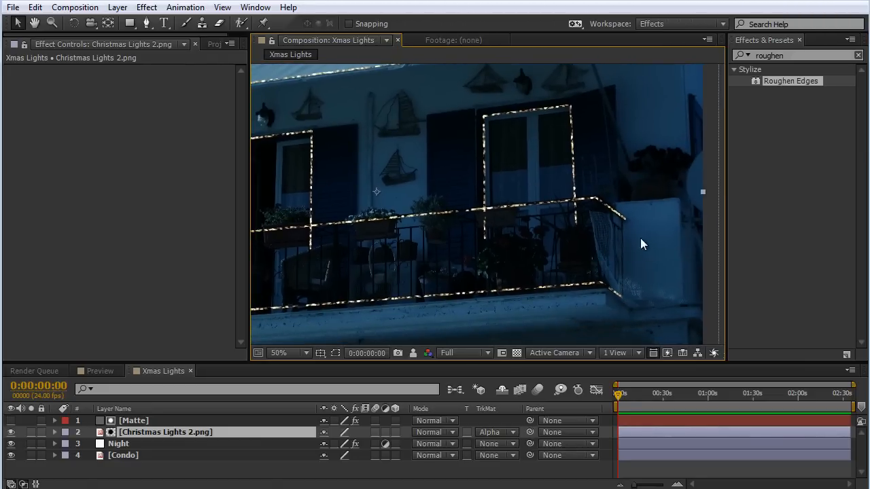
{"action": "scroll", "coordinate": [653, 254], "scroll_direction": "up", "scroll_amount": 1}
{"action": "scroll", "coordinate": [654, 256], "scroll_direction": "down", "scroll_amount": 1}
{"action": "left_click_drag", "start_coordinate": [354, 182], "coordinate": [462, 206]}
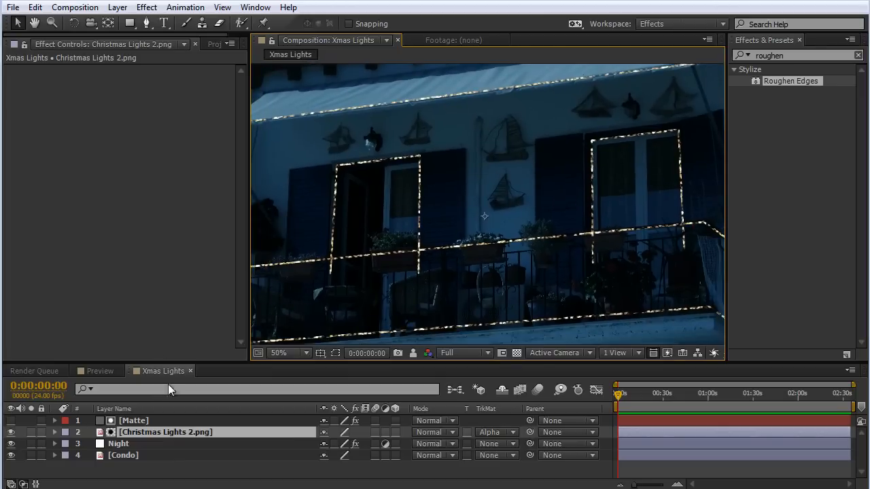
Pre-compose the Matte and Christmas Lights 2.png layers into a new composition named Lights.
{"action": "left_click", "coordinate": [145, 421]}
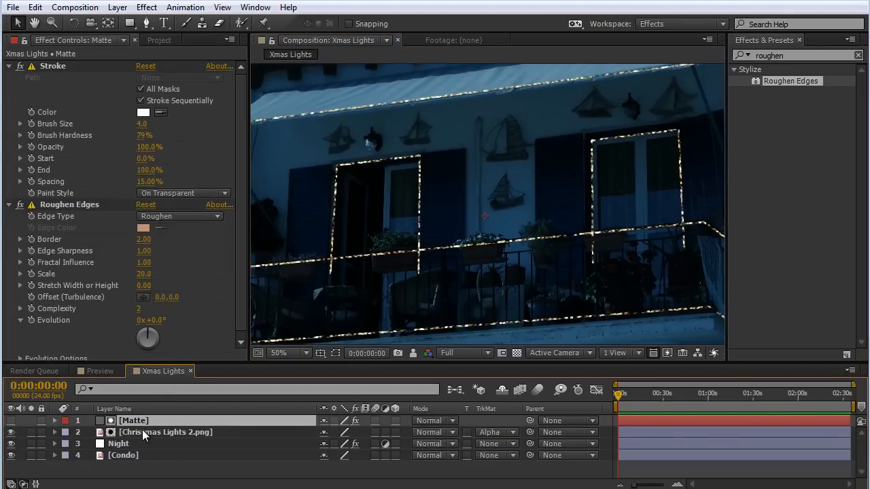
{"action": "left_click", "coordinate": [142, 433], "text": "shift"}
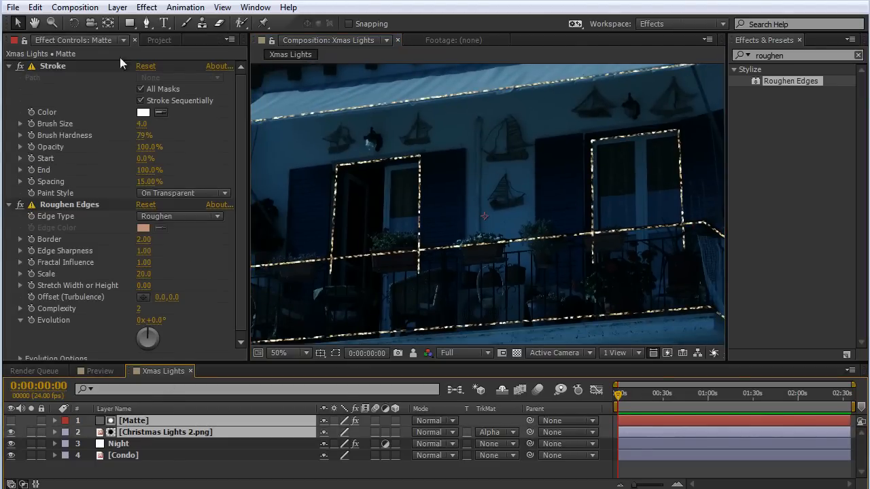
{"action": "left_click", "coordinate": [117, 7]}
{"action": "key", "text": "ctrl+shift+c"}
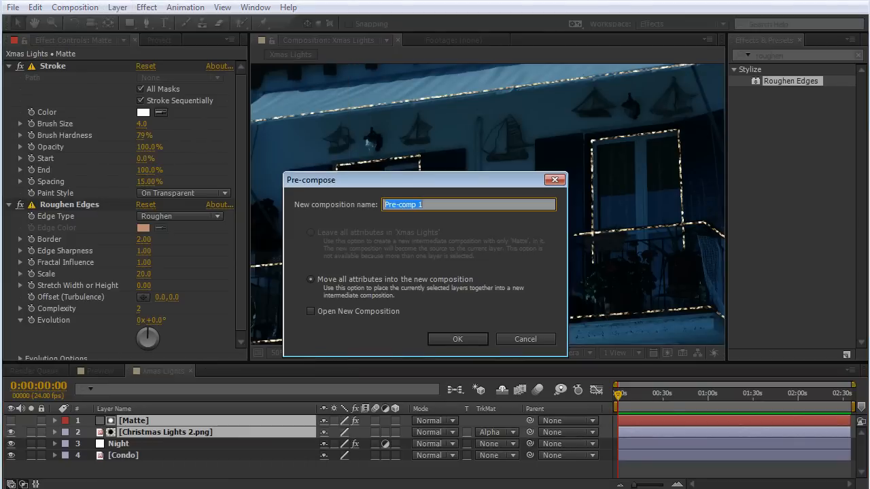
{"action": "type", "text": "Lights"}
{"action": "left_click", "coordinate": [458, 338]}
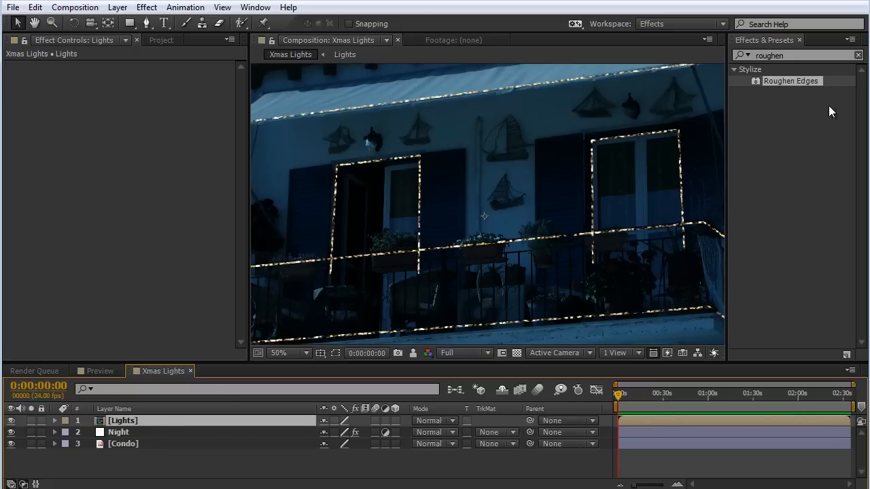
Find the Stylize Glow effect and apply it to the Lights layer.
{"action": "left_click", "coordinate": [805, 55]}
{"action": "double_click", "coordinate": [805, 56]}
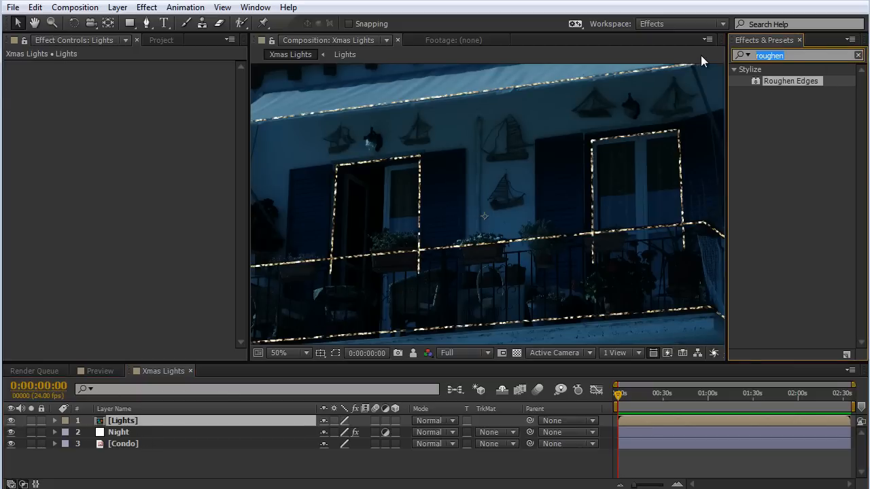
{"action": "type", "text": "glow"}
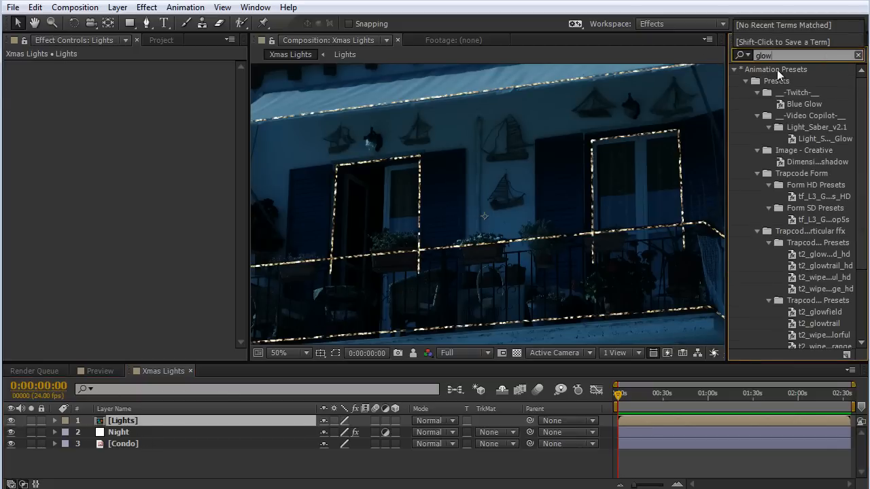
{"action": "scroll", "coordinate": [845, 155], "scroll_direction": "down", "scroll_amount": 3}
{"action": "scroll", "coordinate": [845, 155], "scroll_direction": "down", "scroll_amount": 1}
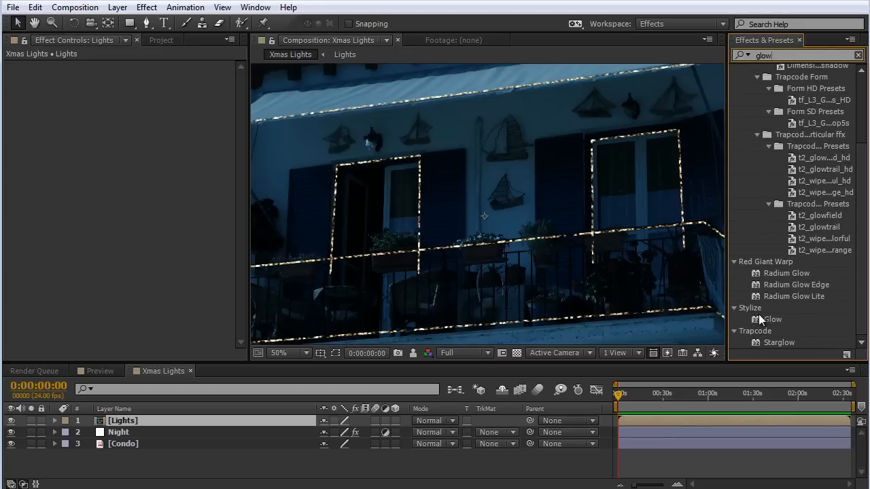
{"action": "left_click_drag", "start_coordinate": [775, 320], "coordinate": [151, 421]}
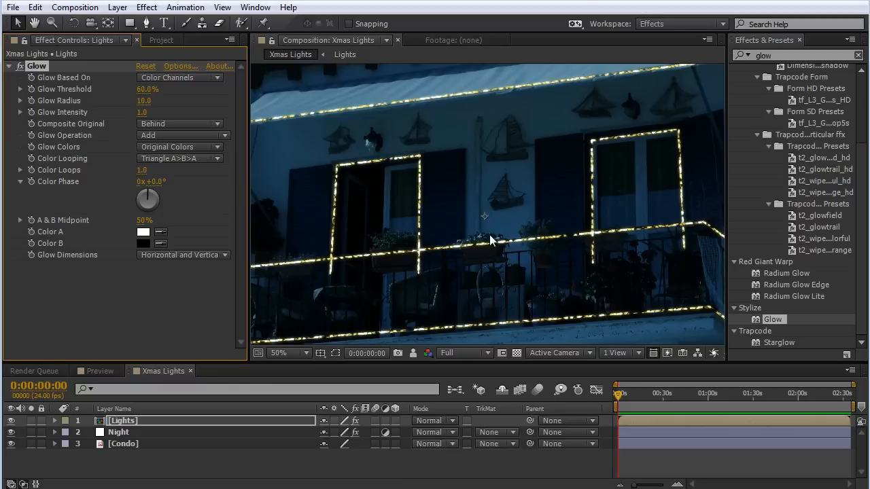
Set the Glow effect's threshold to 80% and its radius to 270, and check the lights up close.
{"action": "left_click", "coordinate": [155, 90]}
{"action": "type", "text": "80"}
{"action": "key", "text": "Return"}
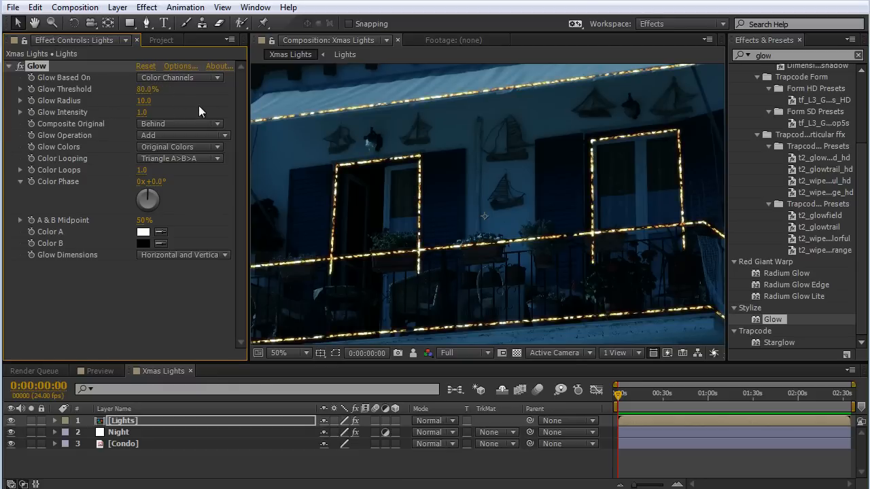
{"action": "left_click", "coordinate": [142, 101]}
{"action": "type", "text": "270"}
{"action": "key", "text": "Return"}
{"action": "key", "text": "slash"}
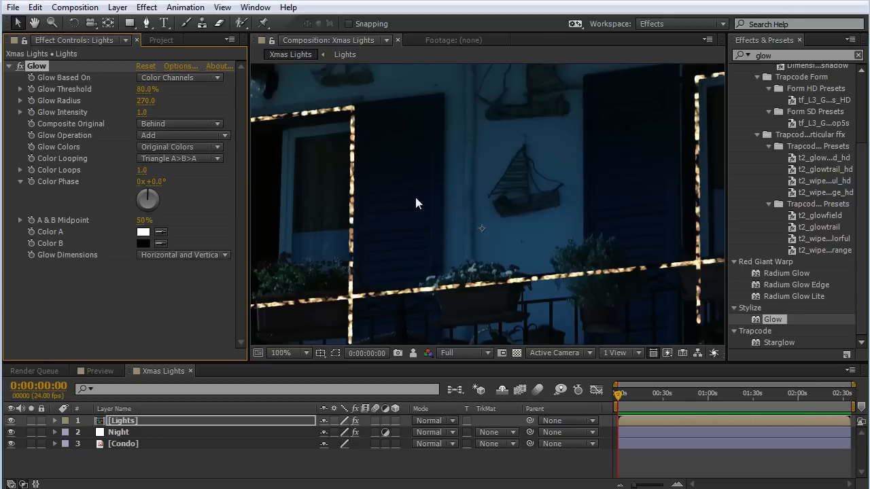
{"action": "scroll", "coordinate": [386, 160], "scroll_direction": "down", "scroll_amount": 1}
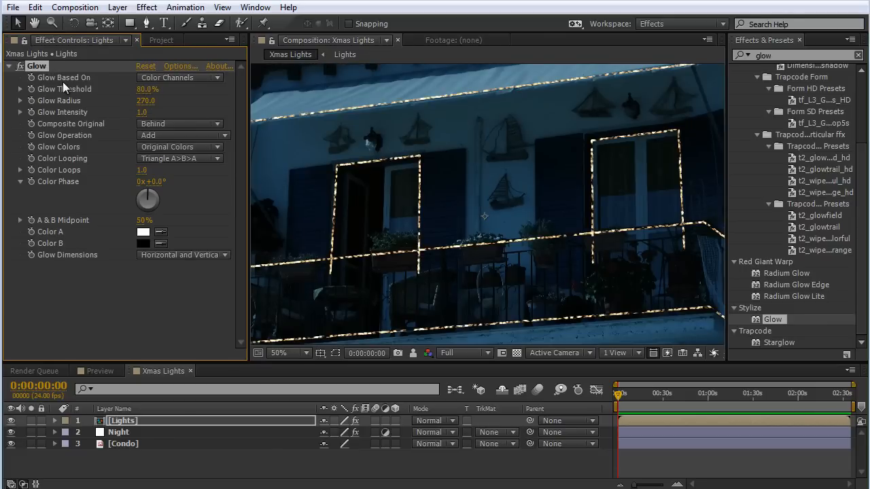
Duplicate the Glow effect on the Lights layer.
{"action": "key", "text": "ctrl+d"}
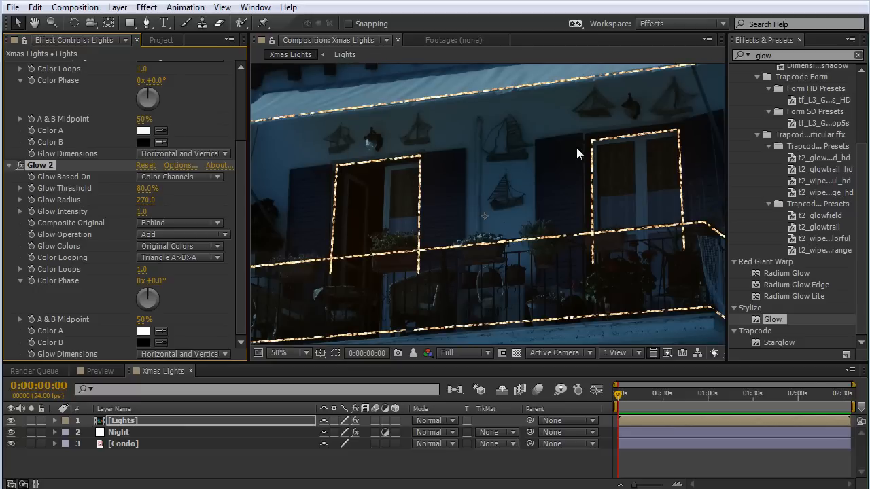
{"action": "scroll", "coordinate": [150, 140], "scroll_direction": "up", "scroll_amount": 4}
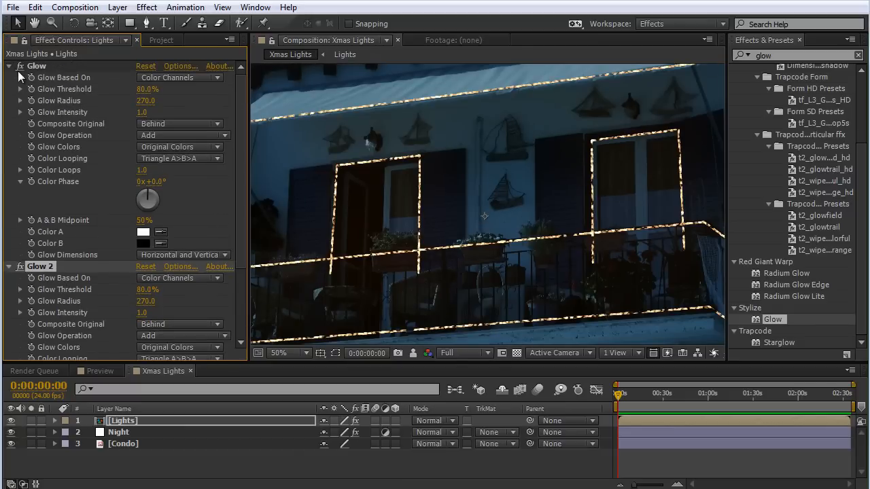
Duplicate the second Glow effect on the Lights layer and set the new copy's threshold to 7%.
{"action": "left_click", "coordinate": [8, 66]}
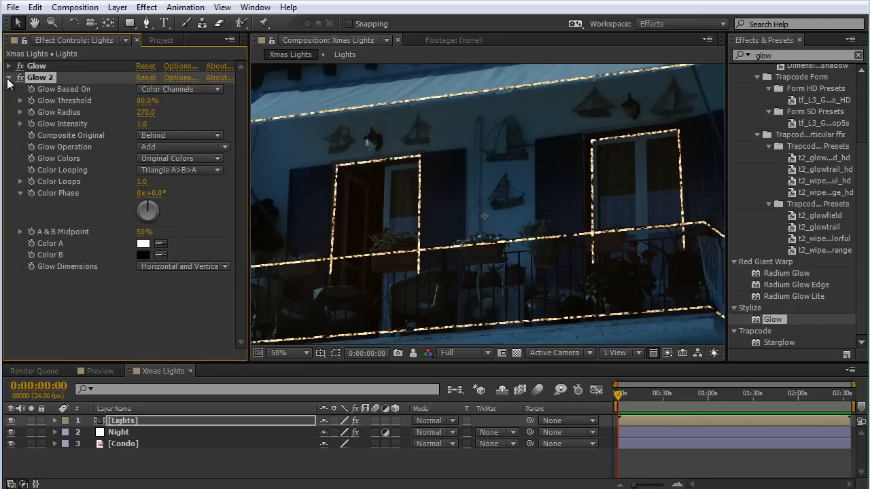
{"action": "left_click", "coordinate": [9, 78]}
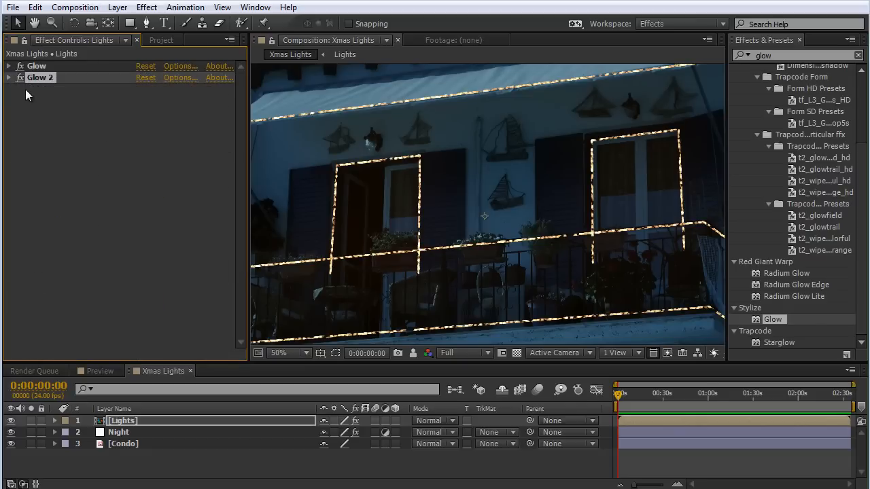
{"action": "key", "text": "ctrl+d"}
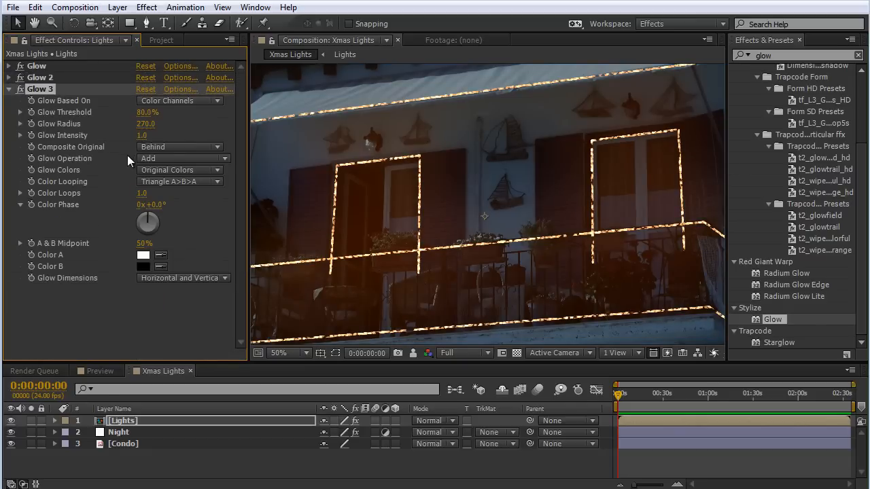
{"action": "left_click", "coordinate": [146, 112]}
{"action": "type", "text": "7"}
{"action": "key", "text": "Return"}
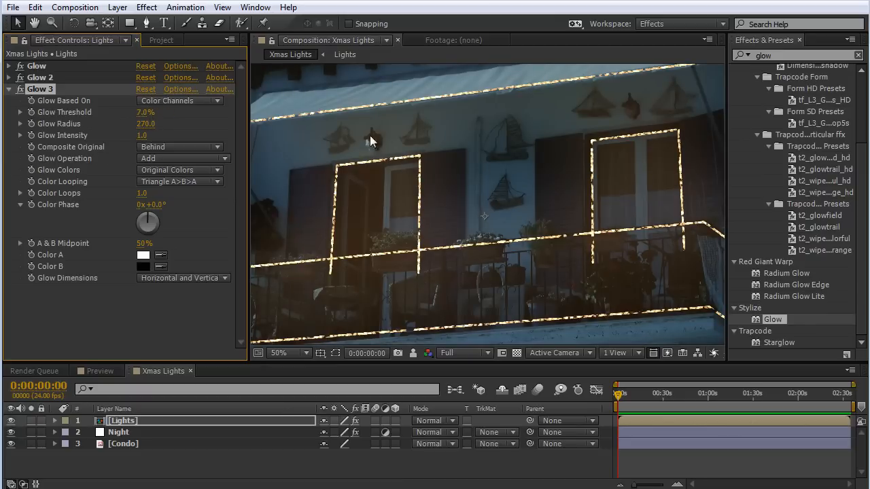
{"action": "key", "text": "comma"}
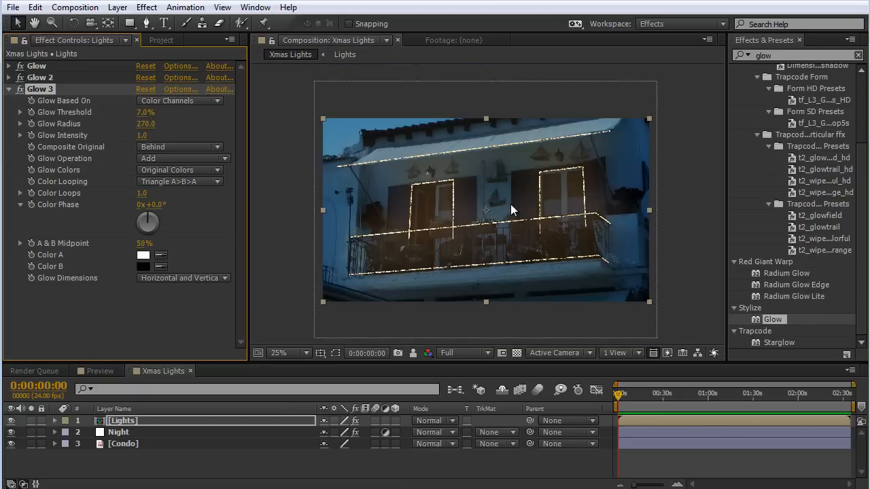
{"action": "key", "text": "period"}
Set the radius of the Glow 2 effect to 100 and collapse the Glow effects' settings.
{"action": "key", "text": "ctrl+Up"}
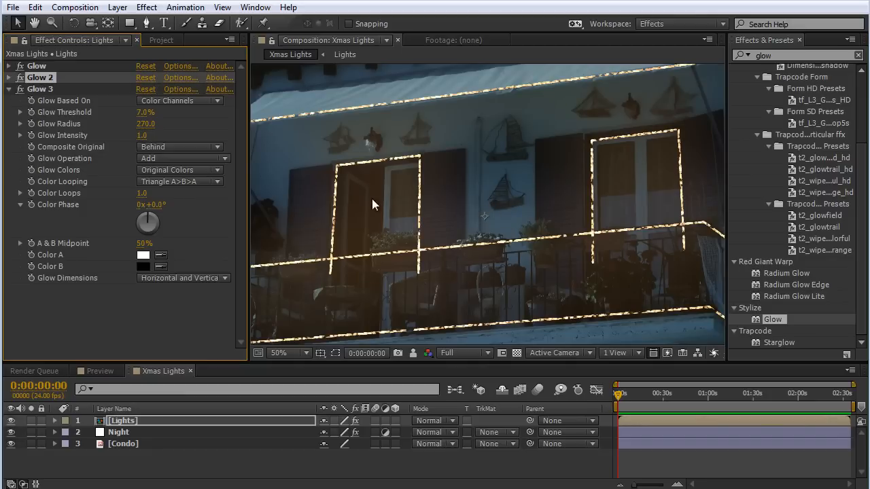
{"action": "left_click", "coordinate": [8, 78]}
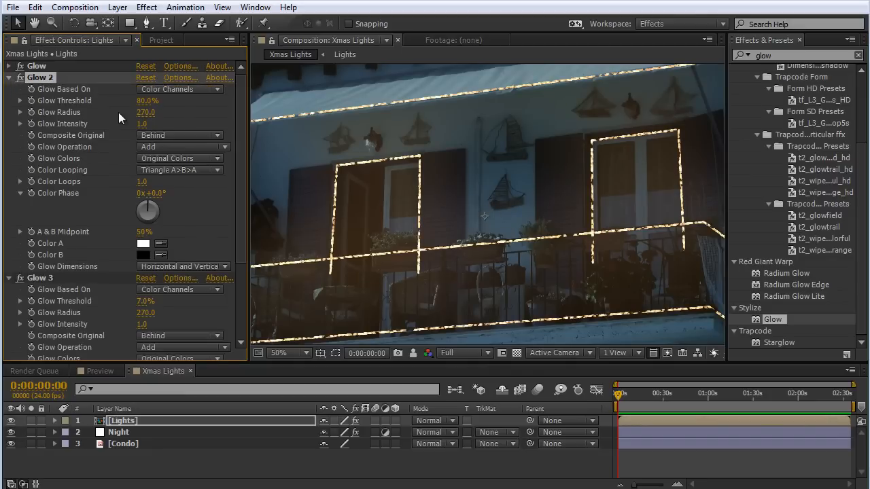
{"action": "left_click", "coordinate": [153, 111]}
{"action": "type", "text": "100"}
{"action": "key", "text": "Return"}
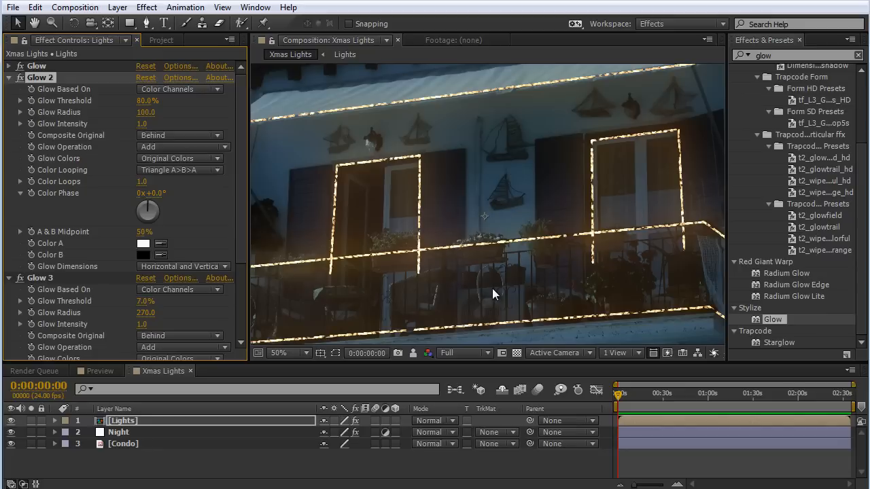
{"action": "key", "text": "ctrl+grave"}
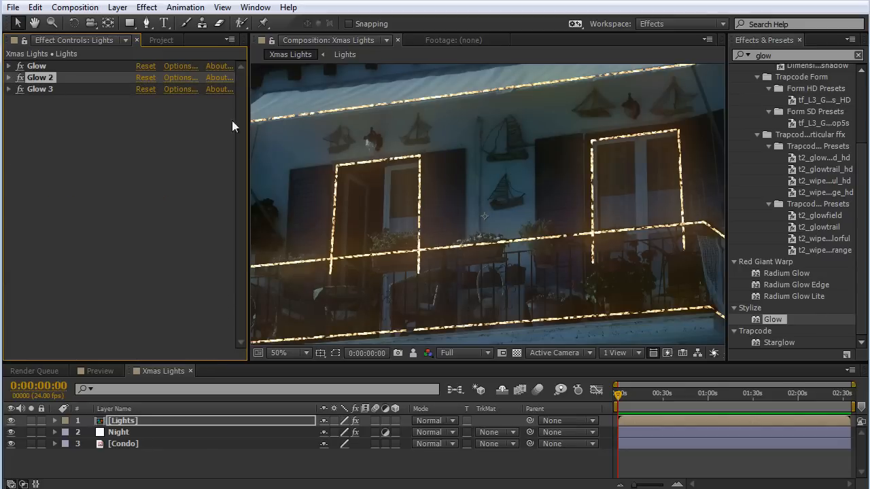
Switch the project color depth to 16 bpc and return to the Lights layer's effect settings.
{"action": "left_click", "coordinate": [163, 41]}
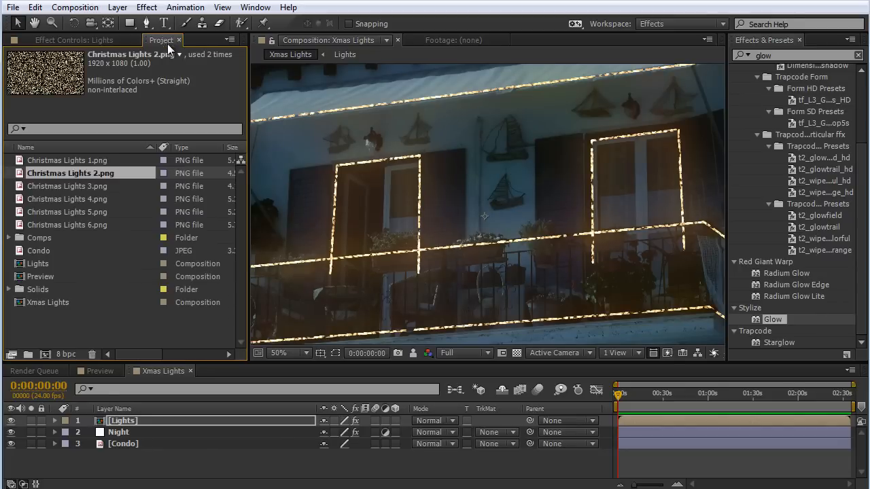
{"action": "left_click", "coordinate": [61, 352], "text": "alt"}
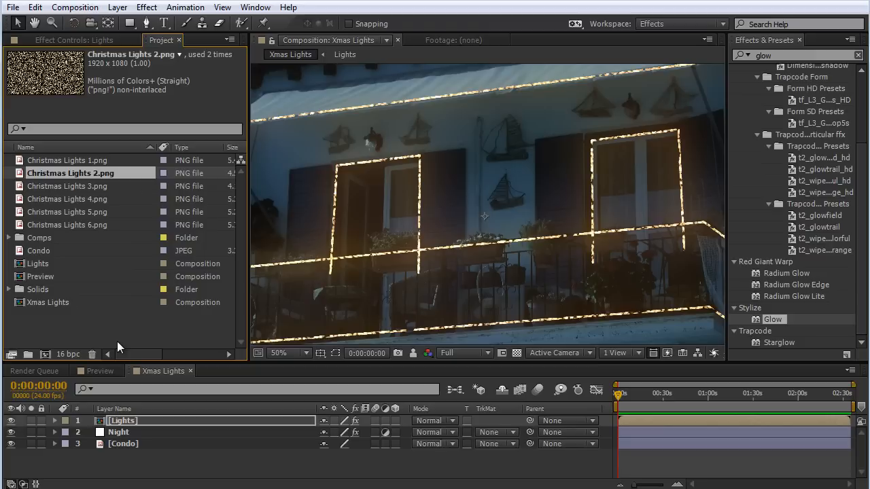
{"action": "left_click", "coordinate": [100, 38]}
{"action": "left_click", "coordinate": [87, 120]}
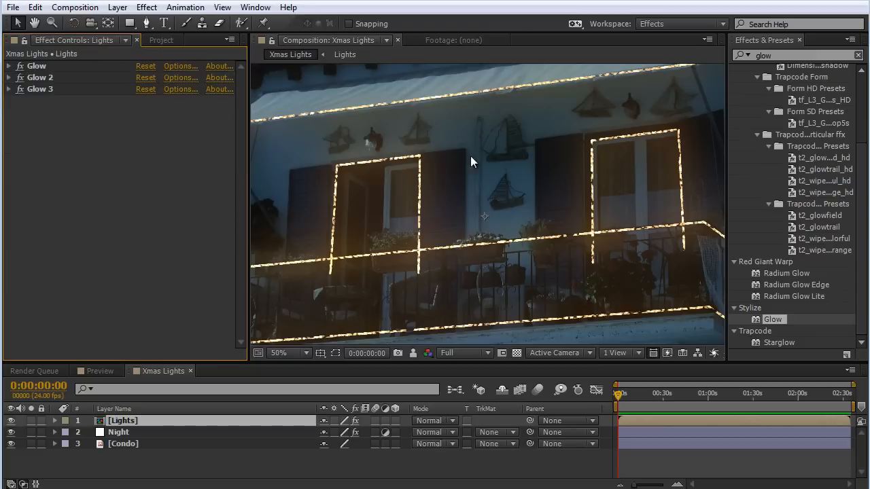
Find the Turbulent Displace distortion effect and apply it to the Lights layer.
{"action": "left_click", "coordinate": [782, 54]}
{"action": "type", "text": "turb"}
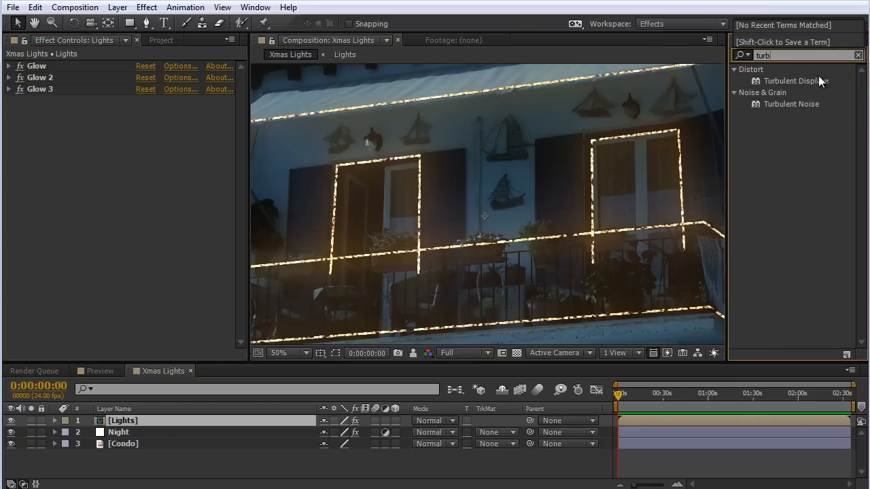
{"action": "left_click_drag", "start_coordinate": [818, 79], "coordinate": [340, 272]}
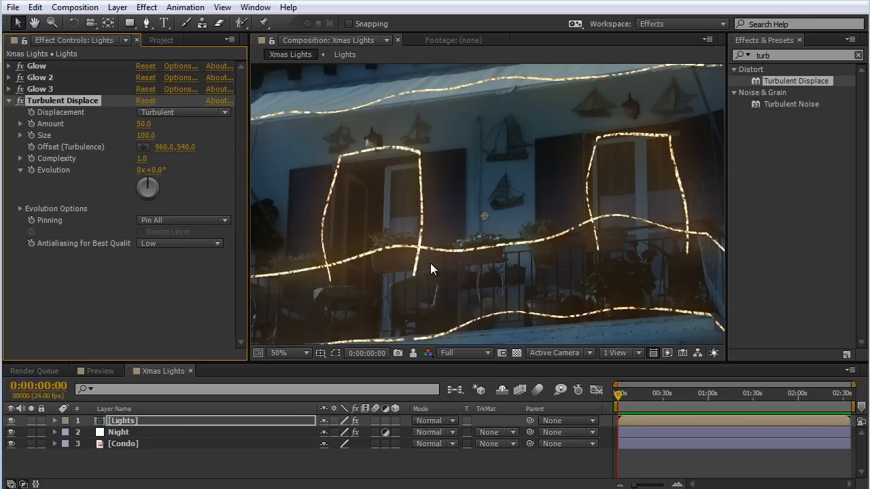
Set the Turbulent Displace amount to 37 and size to 5, and compare the lights with and without the effect up close.
{"action": "left_click", "coordinate": [143, 124]}
{"action": "type", "text": "37"}
{"action": "key", "text": "Return"}
{"action": "left_click", "coordinate": [149, 136]}
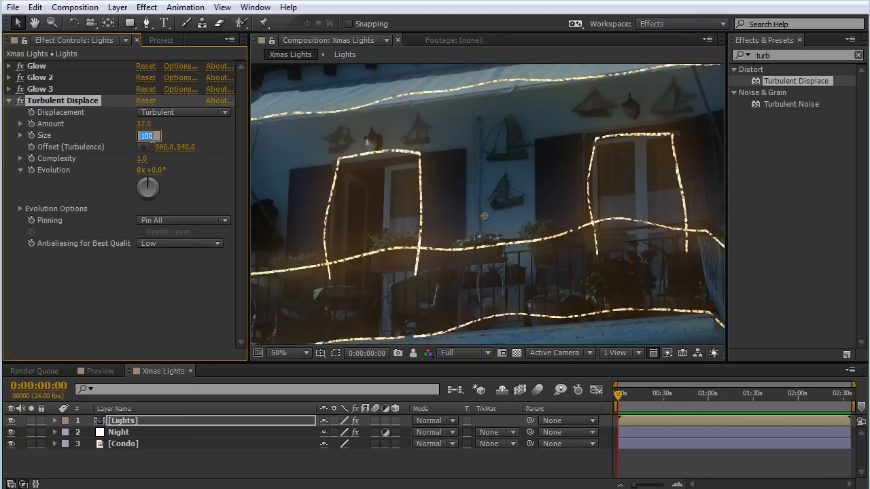
{"action": "type", "text": "5"}
{"action": "key", "text": "Return"}
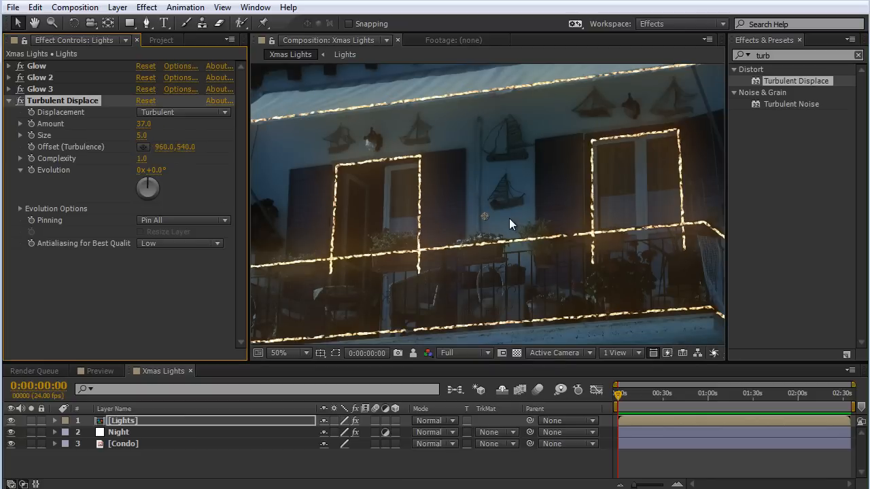
{"action": "scroll", "coordinate": [509, 218], "scroll_direction": "up", "scroll_amount": 2}
{"action": "left_click_drag", "start_coordinate": [411, 207], "coordinate": [504, 188]}
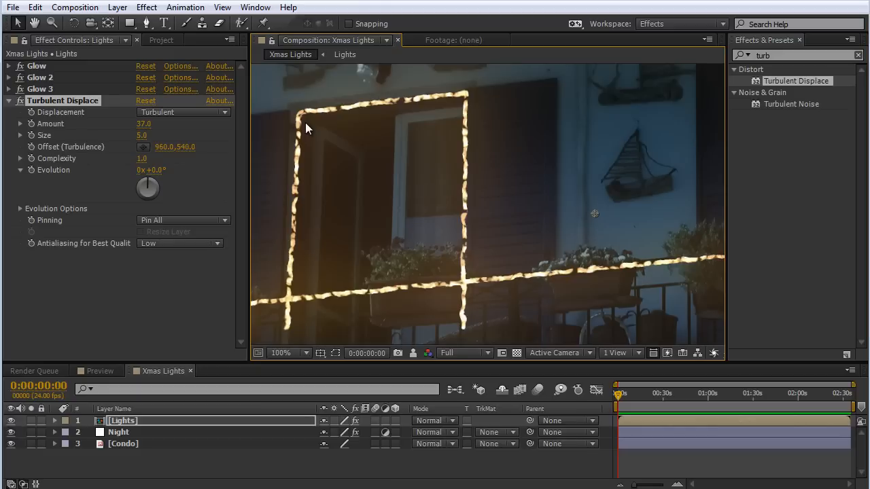
{"action": "left_click", "coordinate": [20, 100]}
{"action": "scroll", "coordinate": [540, 183], "scroll_direction": "down", "scroll_amount": 1}
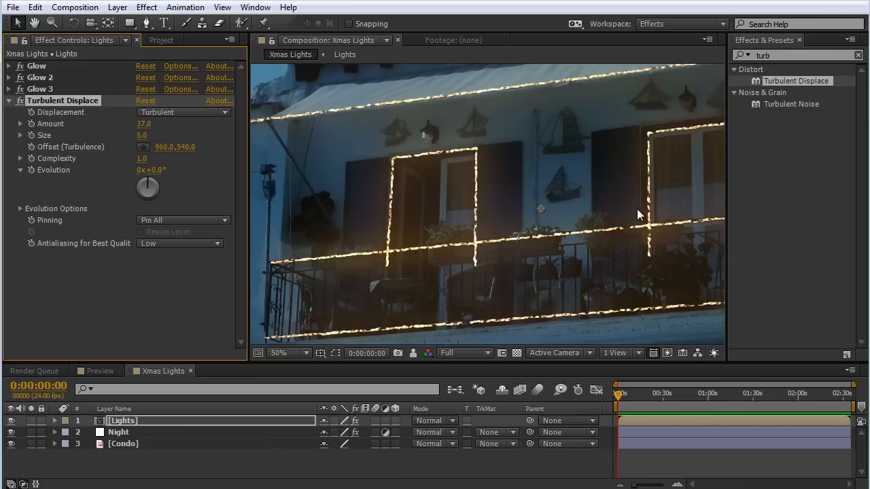
{"action": "left_click_drag", "start_coordinate": [635, 208], "coordinate": [519, 223]}
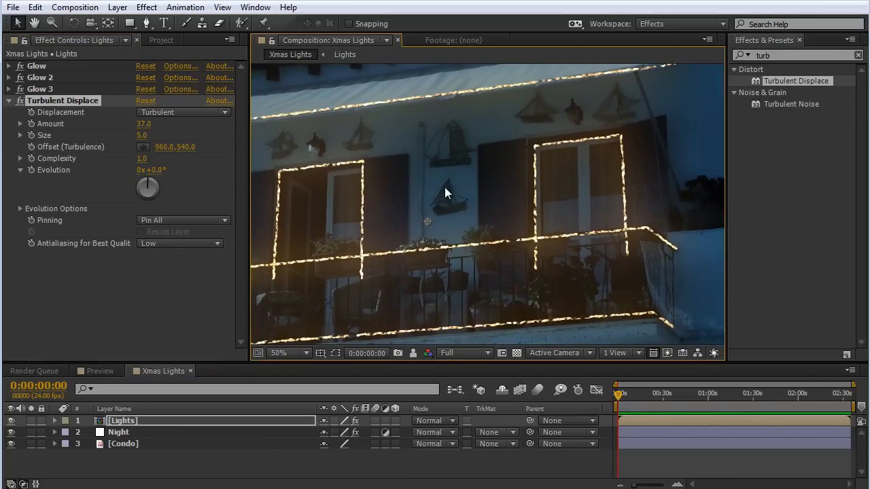
{"action": "left_click_drag", "start_coordinate": [444, 187], "coordinate": [494, 178]}
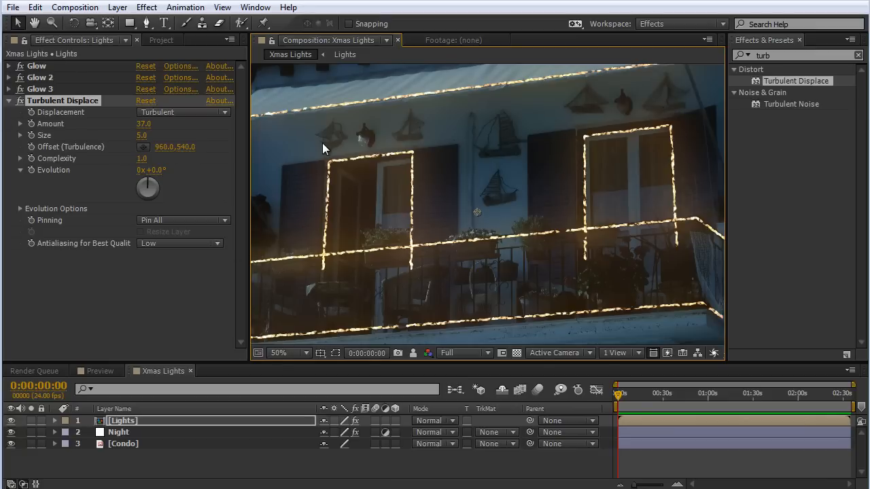
Create a new adjustment layer above the Lights layer and name it Bounce Light.
{"action": "right_click", "coordinate": [265, 154]}
{"action": "mouse_move", "coordinate": [303, 163]}
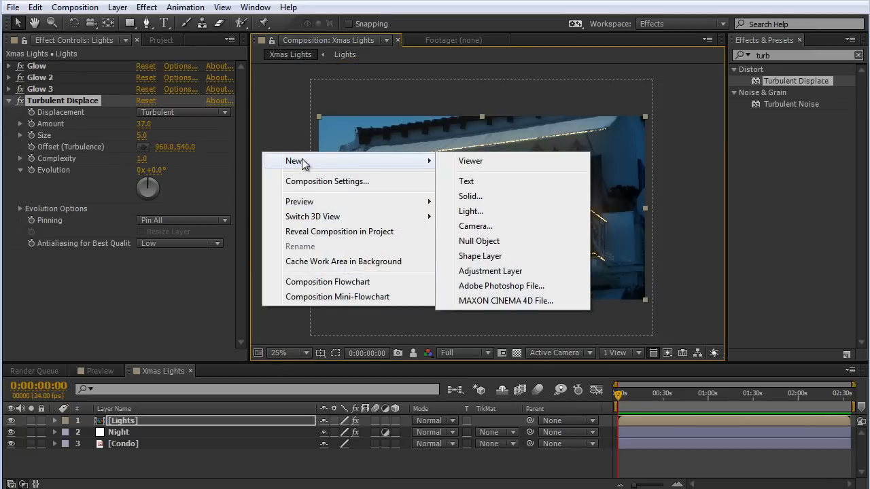
{"action": "left_click", "coordinate": [490, 271]}
{"action": "key", "text": "Return"}
{"action": "type", "text": "B"}
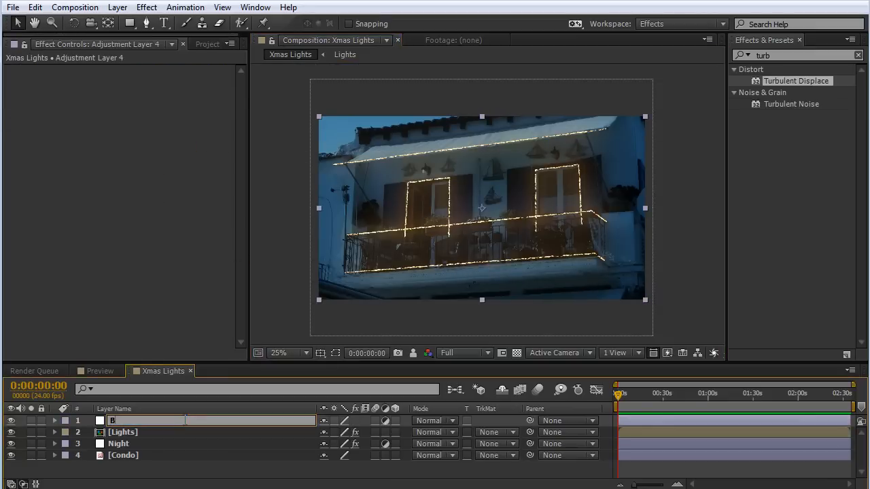
{"action": "type", "text": "ounce Light"}
{"action": "left_click", "coordinate": [204, 474]}
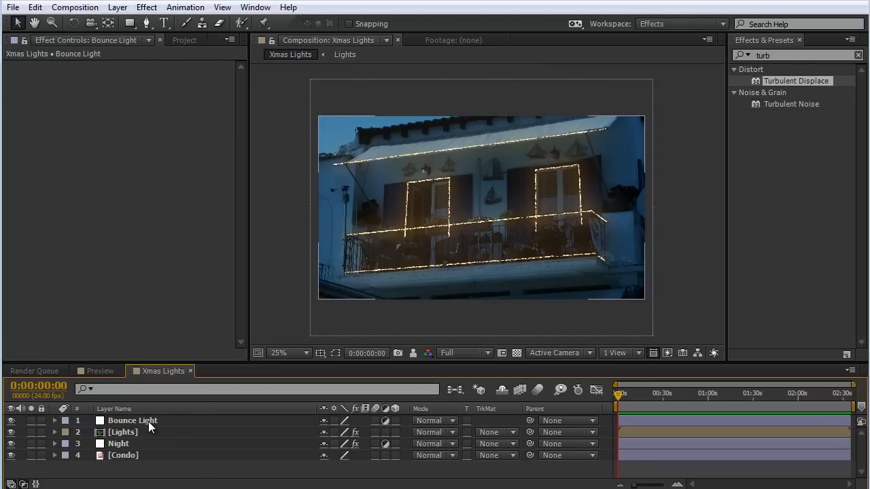
Find the Curves color correction effect and apply it to the Bounce Light layer.
{"action": "left_click", "coordinate": [148, 422]}
{"action": "left_click", "coordinate": [802, 55]}
{"action": "type", "text": "curve"}
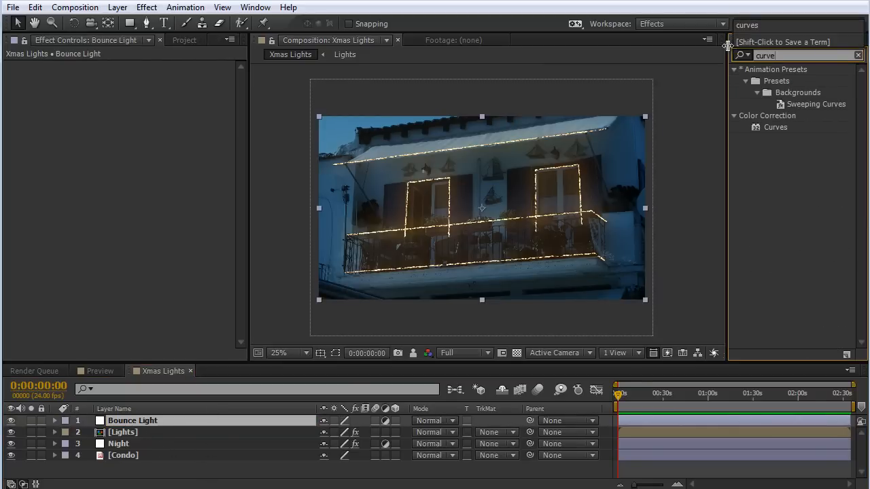
{"action": "type", "text": "s"}
{"action": "left_click_drag", "start_coordinate": [768, 130], "coordinate": [137, 157]}
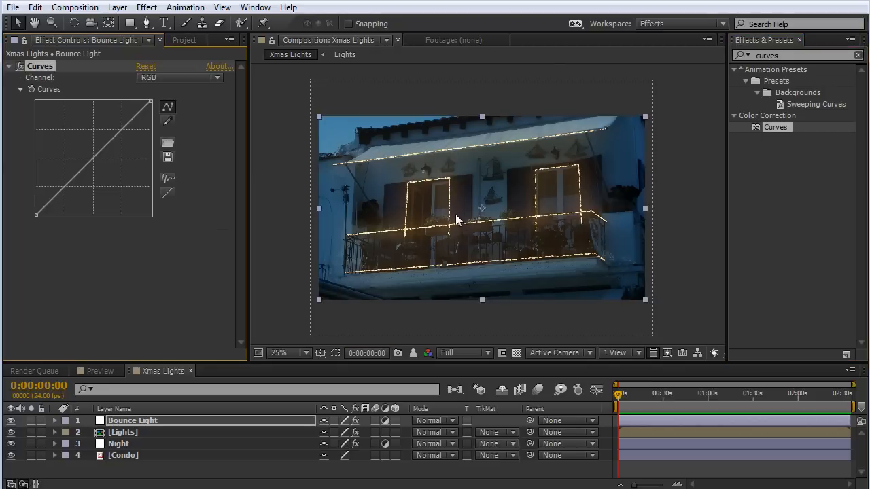
Add a Photo Filter effect to the Bounce Light layer and set its density to 50%.
{"action": "key", "text": "period"}
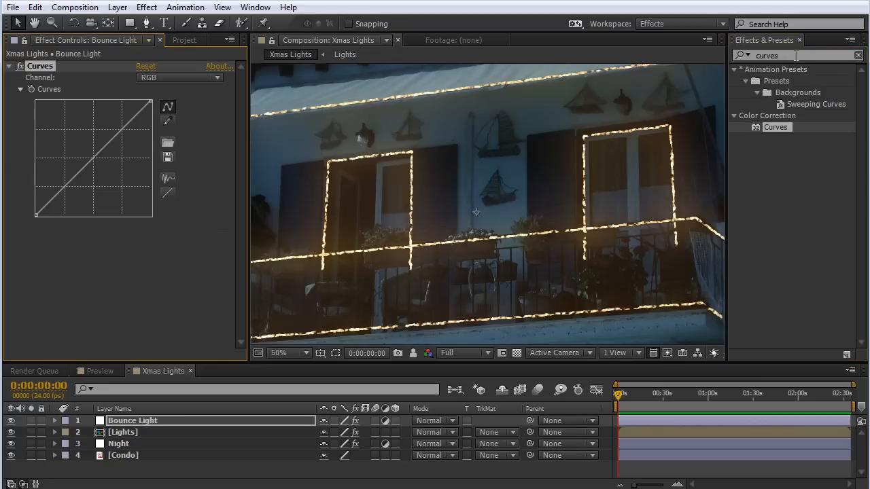
{"action": "left_click", "coordinate": [795, 56]}
{"action": "type", "text": "photo"}
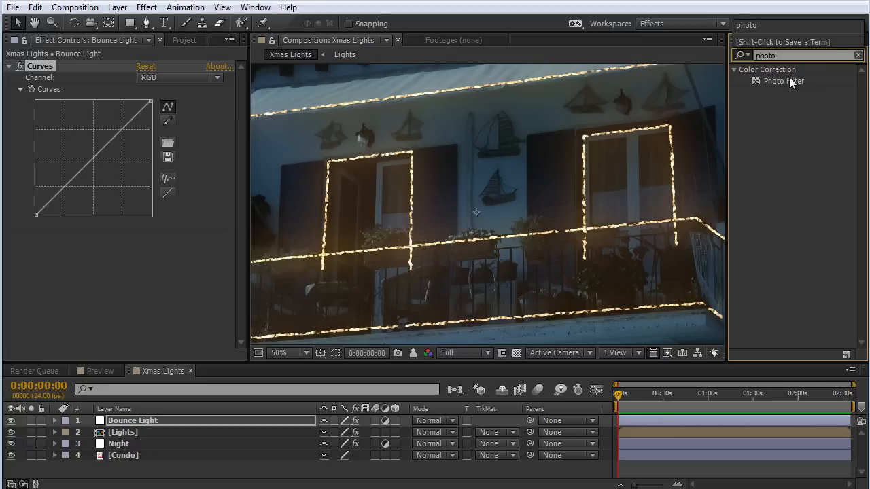
{"action": "left_click_drag", "start_coordinate": [789, 80], "coordinate": [170, 273]}
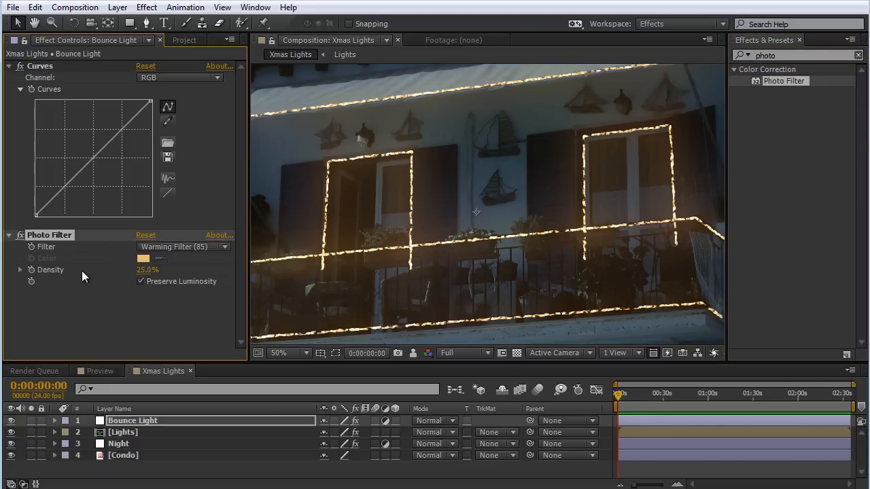
{"action": "left_click", "coordinate": [147, 270]}
{"action": "type", "text": "50"}
{"action": "key", "text": "Return"}
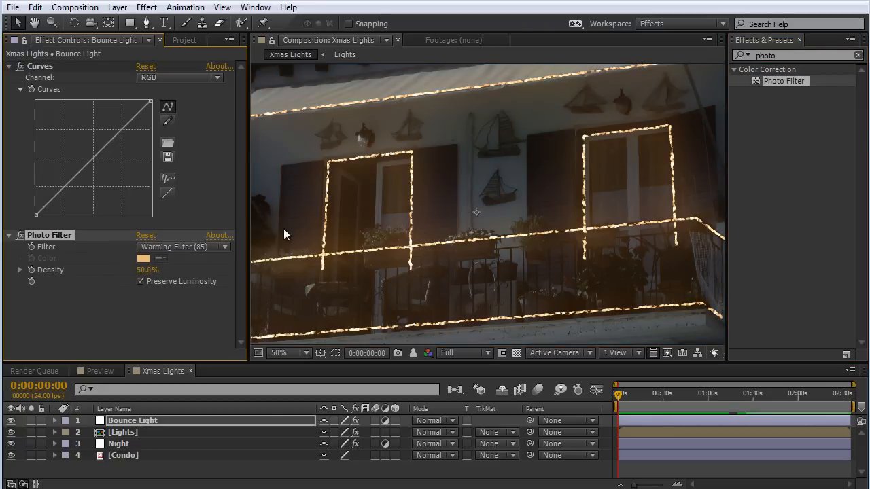
Draw a closed Pen mask on the Bounce Light layer around both lit doorways and the wall between them, dipping just below the railing lights.
{"action": "key", "text": "comma"}
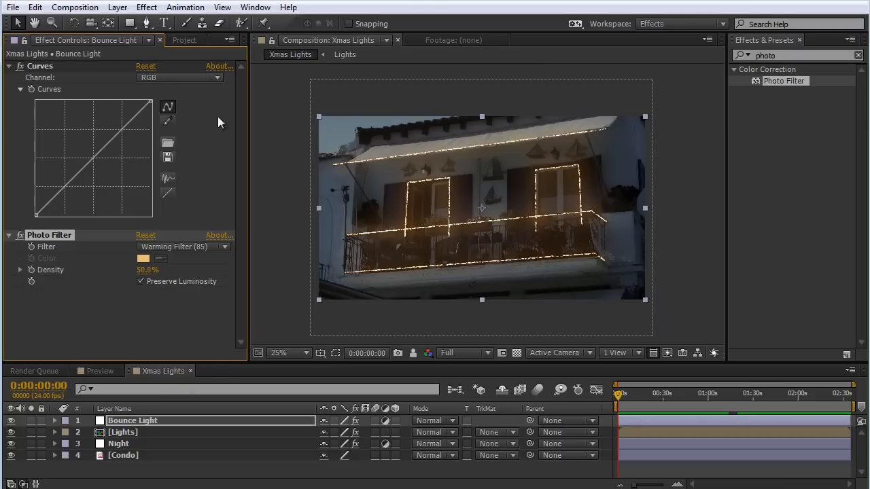
{"action": "left_click", "coordinate": [146, 23]}
{"action": "scroll", "coordinate": [435, 192], "scroll_direction": "up", "scroll_amount": 2}
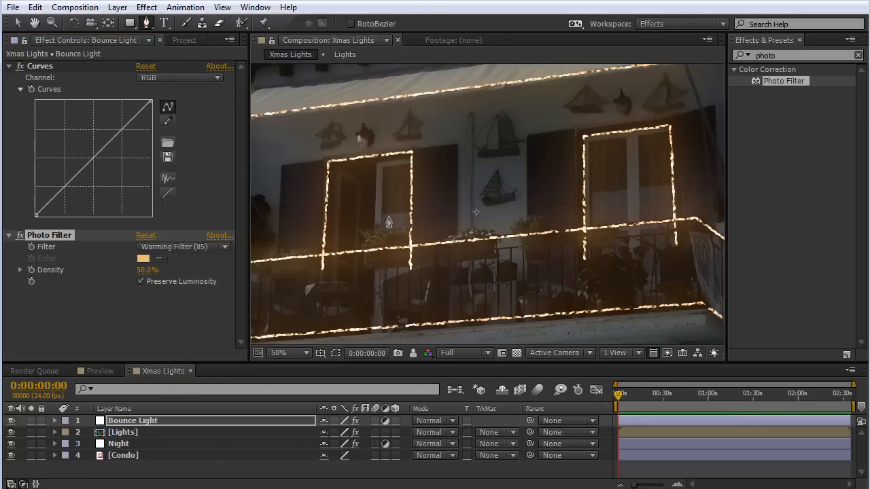
{"action": "left_click_drag", "start_coordinate": [335, 246], "coordinate": [428, 227]}
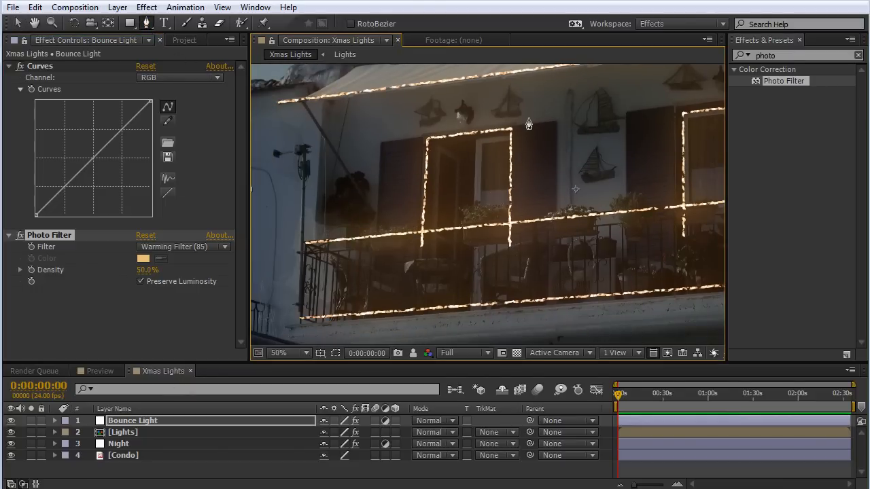
{"action": "left_click", "coordinate": [441, 250]}
{"action": "left_click", "coordinate": [407, 252]}
{"action": "left_click", "coordinate": [384, 214]}
{"action": "left_click", "coordinate": [378, 162]}
{"action": "left_click", "coordinate": [386, 118]}
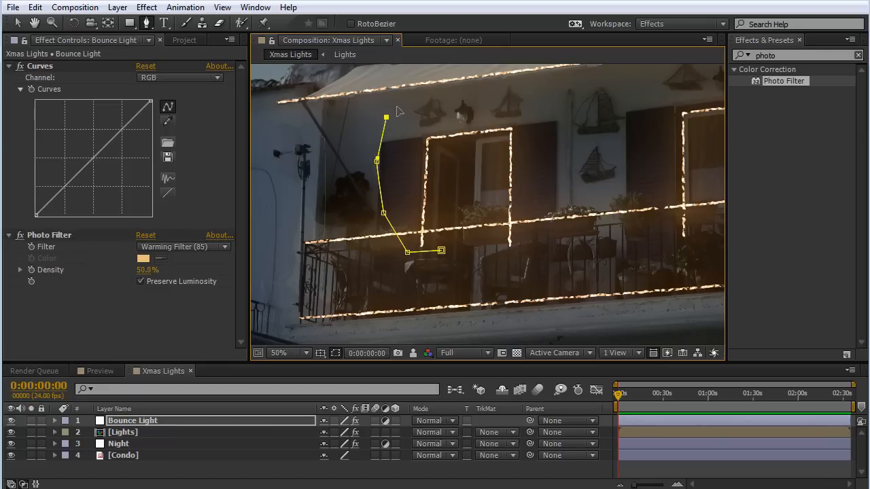
{"action": "left_click", "coordinate": [428, 95]}
{"action": "left_click", "coordinate": [505, 91]}
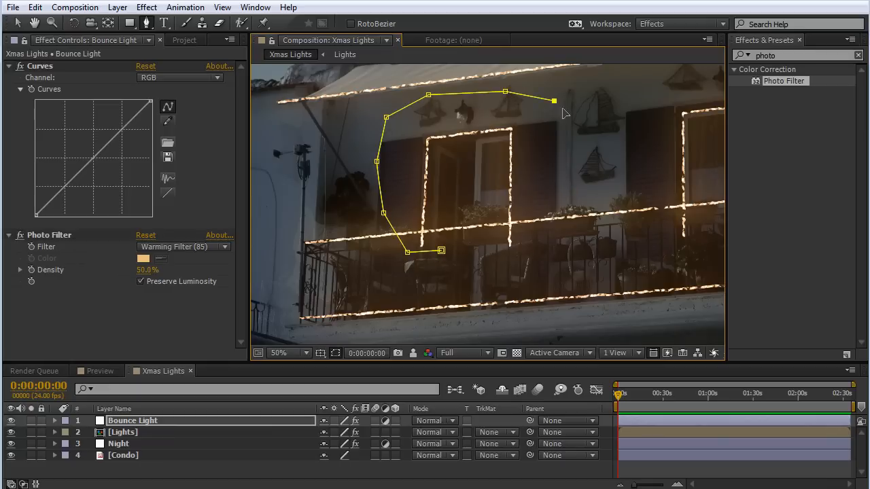
{"action": "left_click_drag", "start_coordinate": [587, 114], "coordinate": [434, 143]}
{"action": "left_click", "coordinate": [452, 119]}
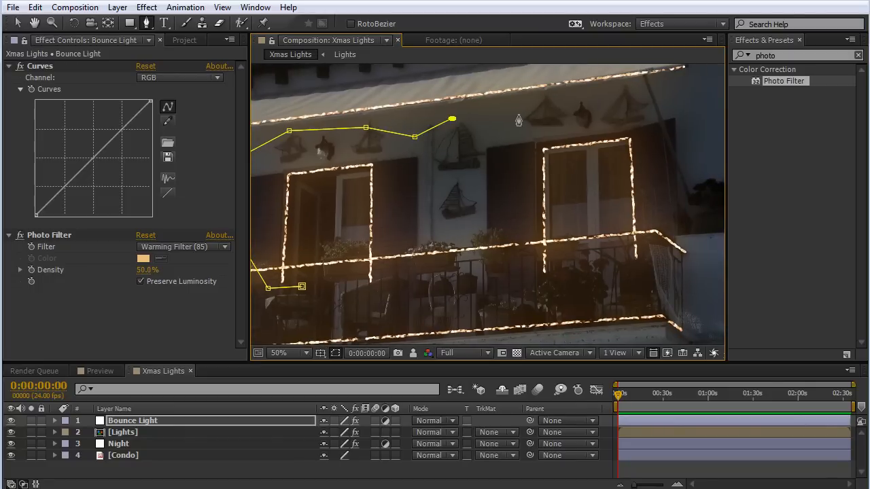
{"action": "left_click", "coordinate": [518, 114]}
{"action": "left_click", "coordinate": [584, 105]}
{"action": "left_click", "coordinate": [642, 104]}
{"action": "left_click", "coordinate": [660, 213]}
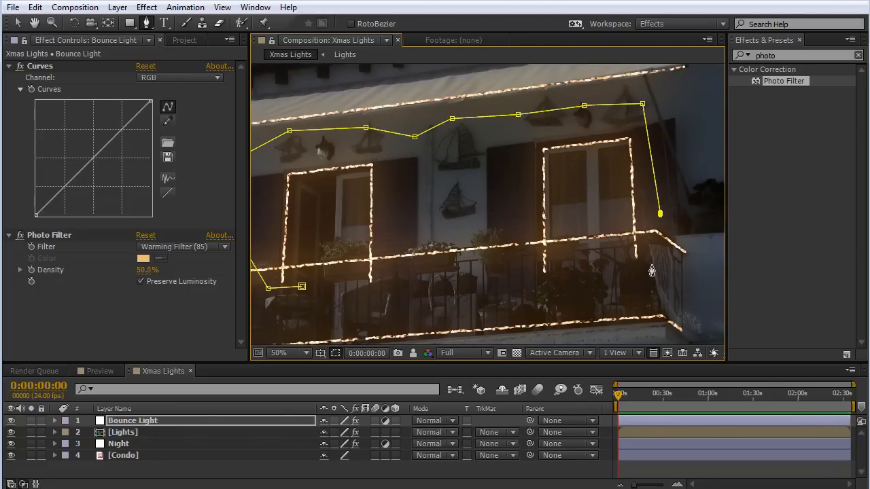
{"action": "left_click", "coordinate": [655, 267]}
{"action": "left_click", "coordinate": [623, 271]}
{"action": "left_click", "coordinate": [555, 287]}
{"action": "left_click", "coordinate": [513, 267]}
{"action": "left_click", "coordinate": [486, 248]}
{"action": "left_click", "coordinate": [468, 230]}
{"action": "left_click", "coordinate": [432, 245]}
{"action": "left_click", "coordinate": [393, 270]}
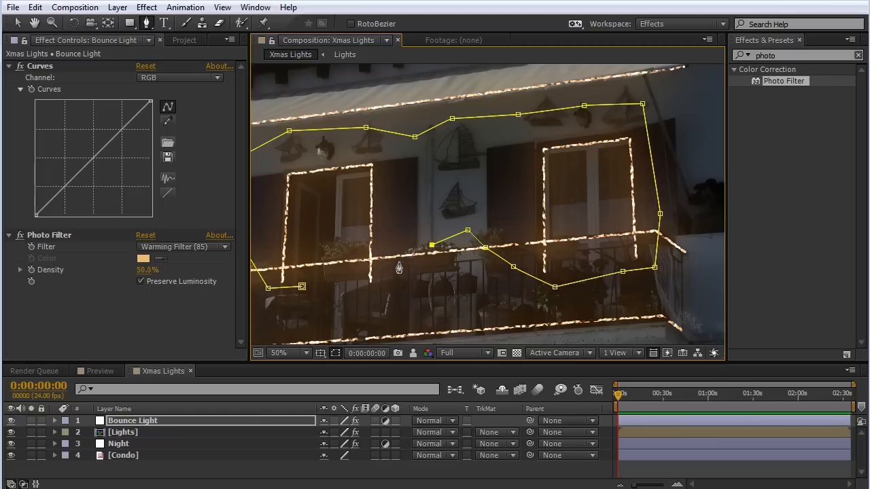
{"action": "left_click", "coordinate": [351, 297]}
{"action": "left_click", "coordinate": [301, 286]}
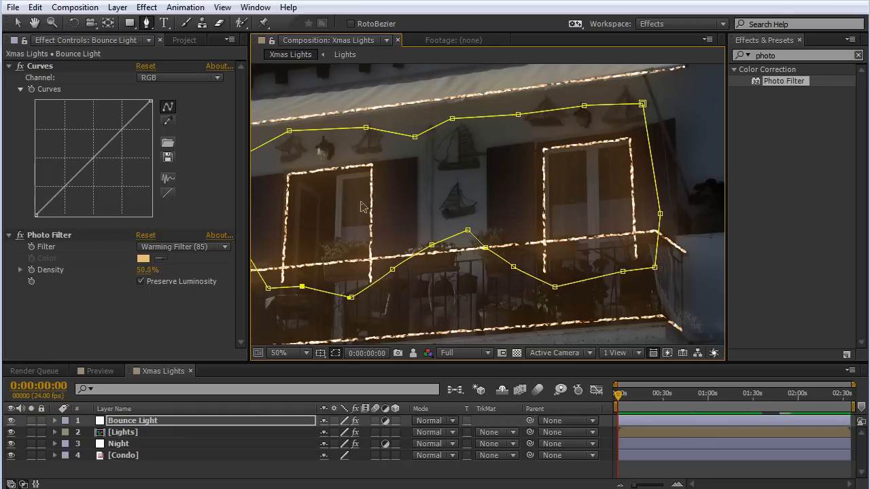
Hide the mask outlines in the viewer and set the Bounce Light mask's feather to 50 pixels.
{"action": "left_click_drag", "start_coordinate": [367, 207], "coordinate": [489, 198]}
{"action": "left_click_drag", "start_coordinate": [547, 191], "coordinate": [483, 190]}
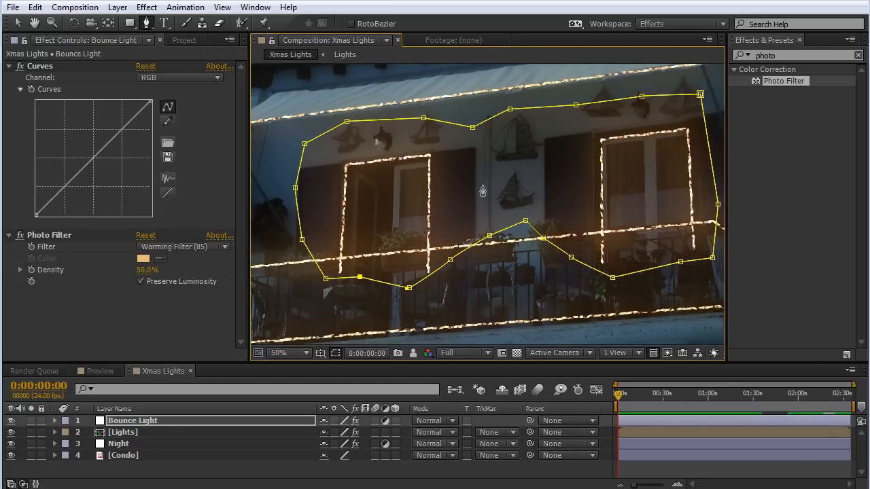
{"action": "left_click", "coordinate": [336, 354]}
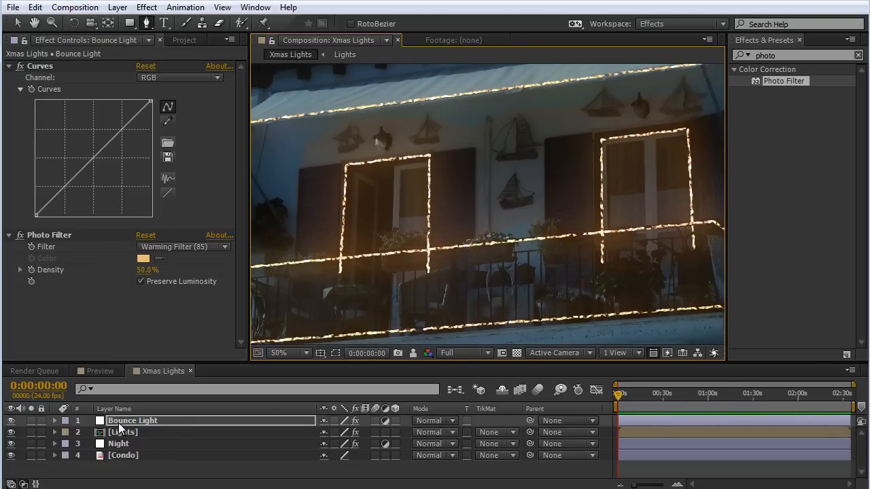
{"action": "key", "text": "m"}
{"action": "key", "text": "m"}
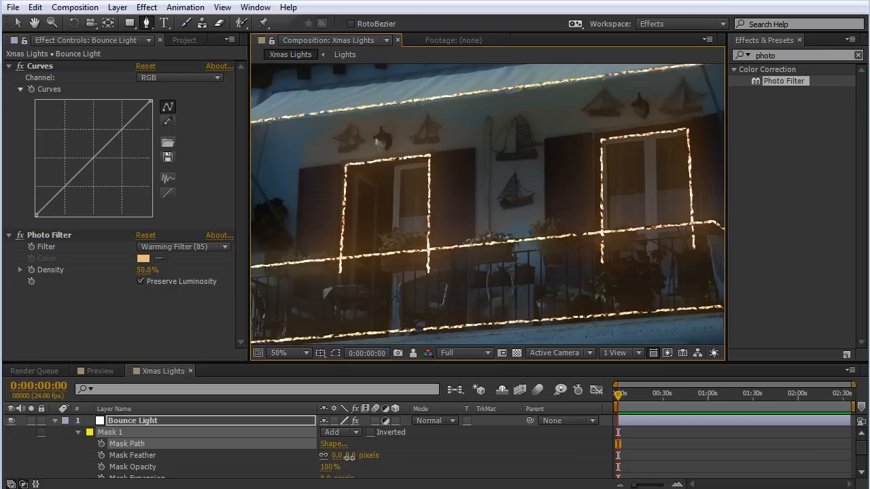
{"action": "left_click_drag", "start_coordinate": [349, 457], "coordinate": [372, 459]}
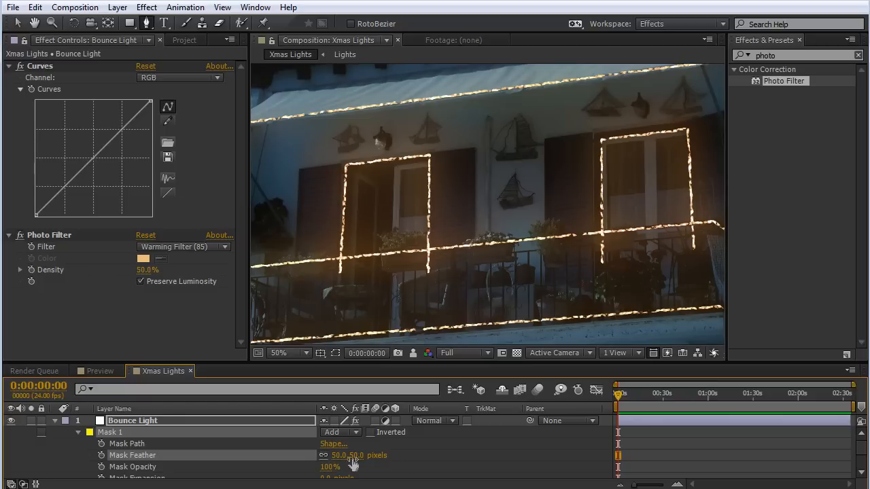
Raise the midtones of the Bounce Light RGB curve and increase its mask feather to 100 pixels.
{"action": "left_click", "coordinate": [47, 66]}
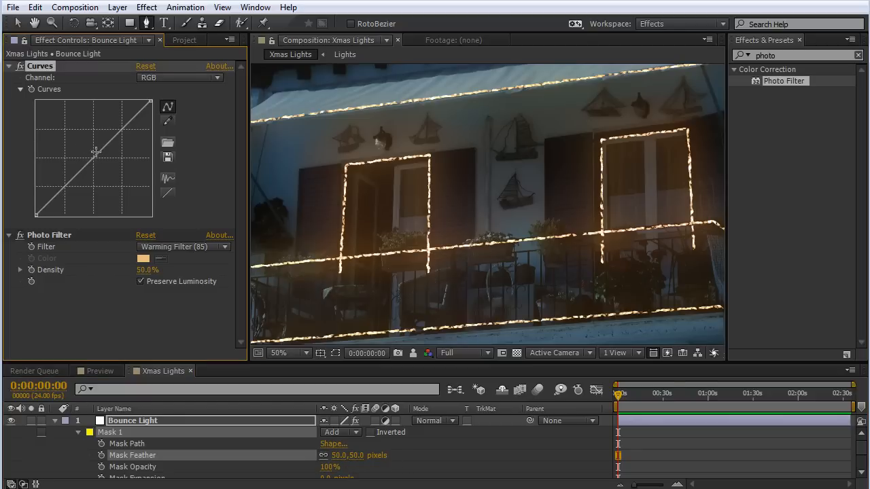
{"action": "left_click_drag", "start_coordinate": [87, 158], "coordinate": [85, 152]}
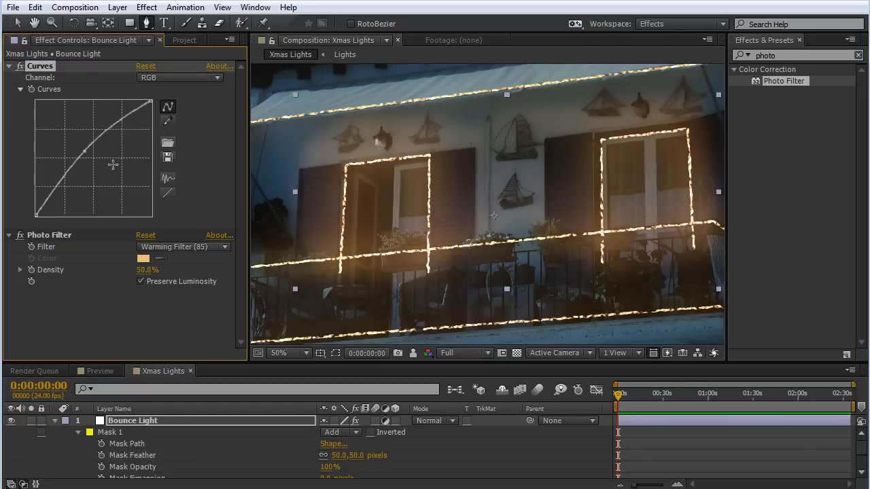
{"action": "left_click", "coordinate": [358, 456]}
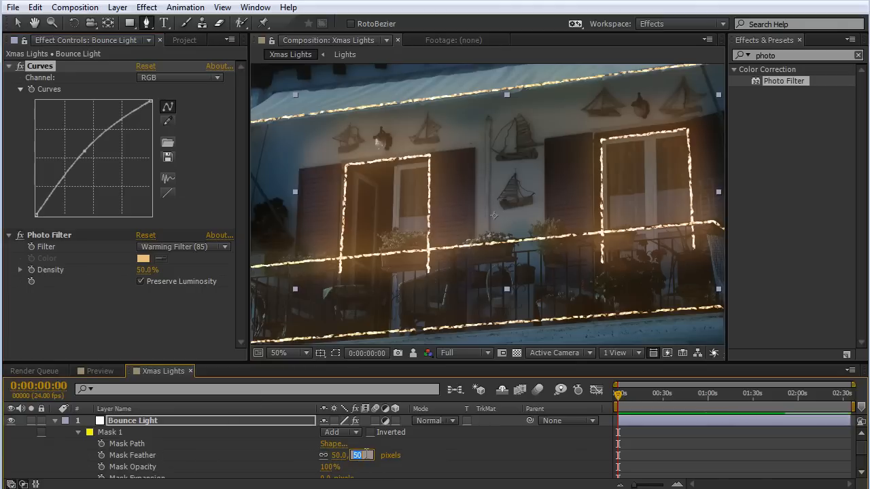
{"action": "key", "text": "Return"}
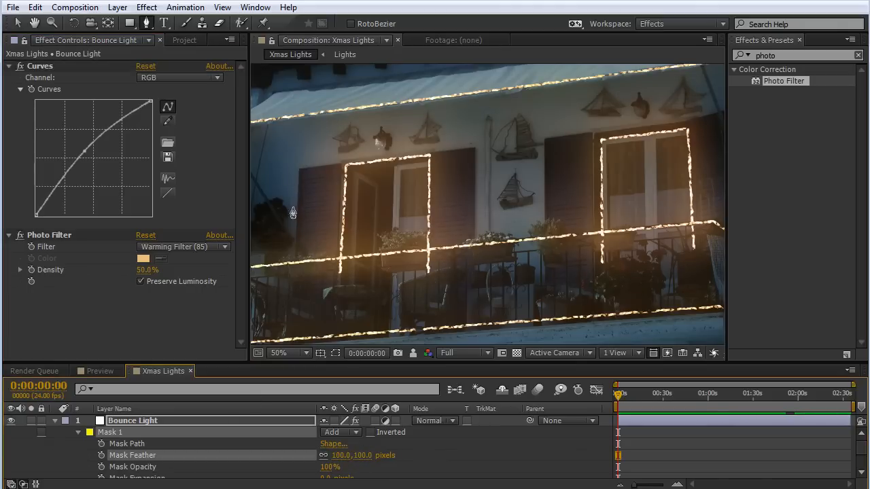
{"action": "mouse_move", "coordinate": [535, 195]}
{"action": "left_mouse_down"}
{"action": "mouse_move", "coordinate": [541, 179]}
{"action": "mouse_move", "coordinate": [541, 192]}
{"action": "left_mouse_up"}
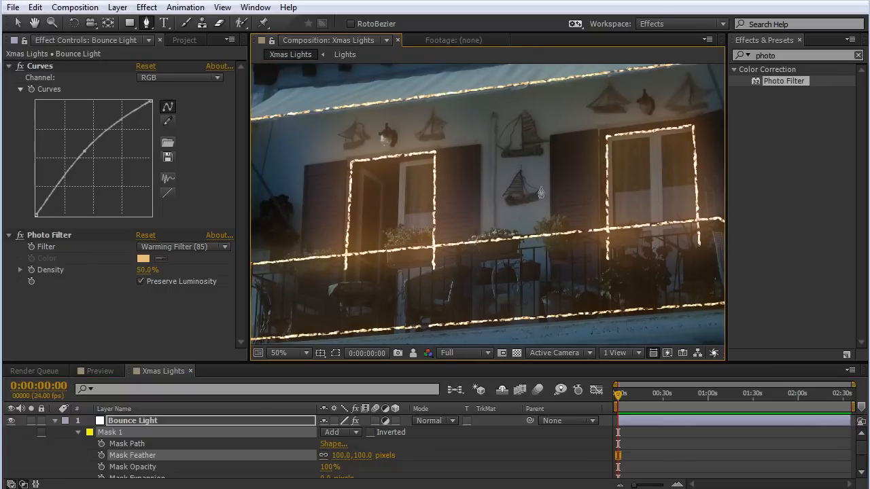
{"action": "scroll", "coordinate": [440, 87], "scroll_direction": "down", "scroll_amount": 2}
{"action": "left_click", "coordinate": [55, 421]}
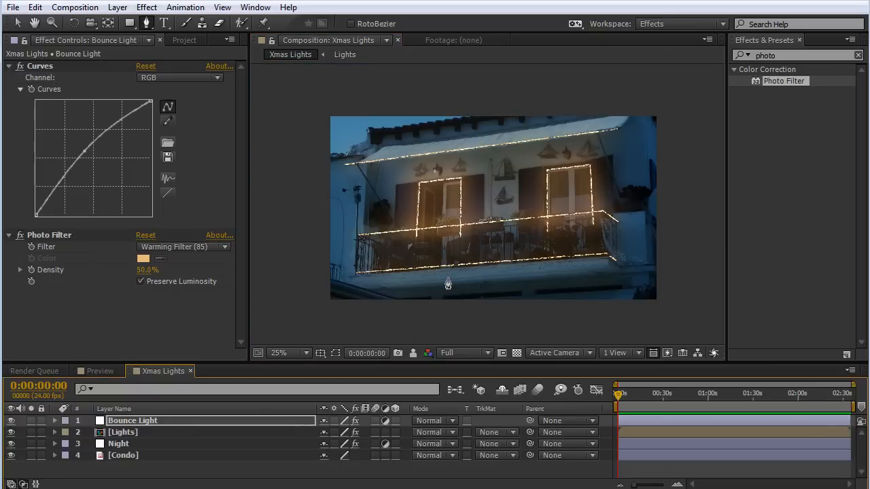
Draw a closed Pen mask on the Lights layer around the flower box in front of the left doorway.
{"action": "scroll", "coordinate": [448, 284], "scroll_direction": "up", "scroll_amount": 2}
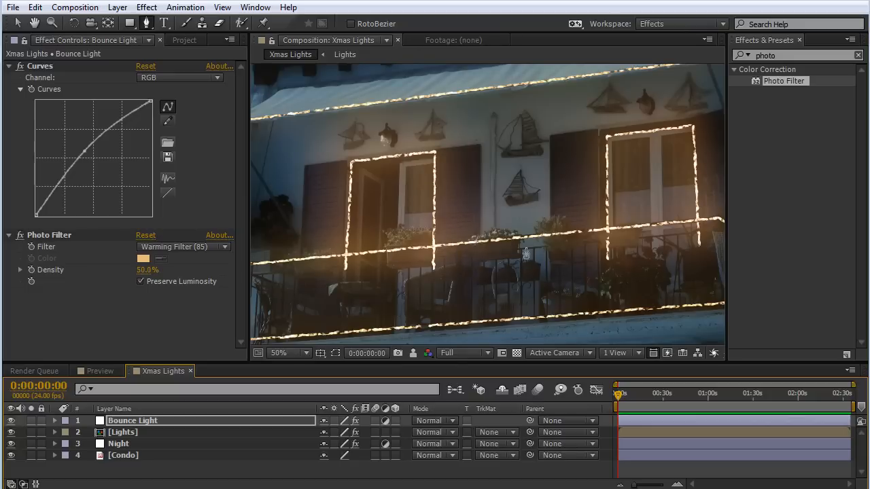
{"action": "scroll", "coordinate": [551, 262], "scroll_direction": "up", "scroll_amount": 1}
{"action": "scroll", "coordinate": [488, 317], "scroll_direction": "up", "scroll_amount": 1}
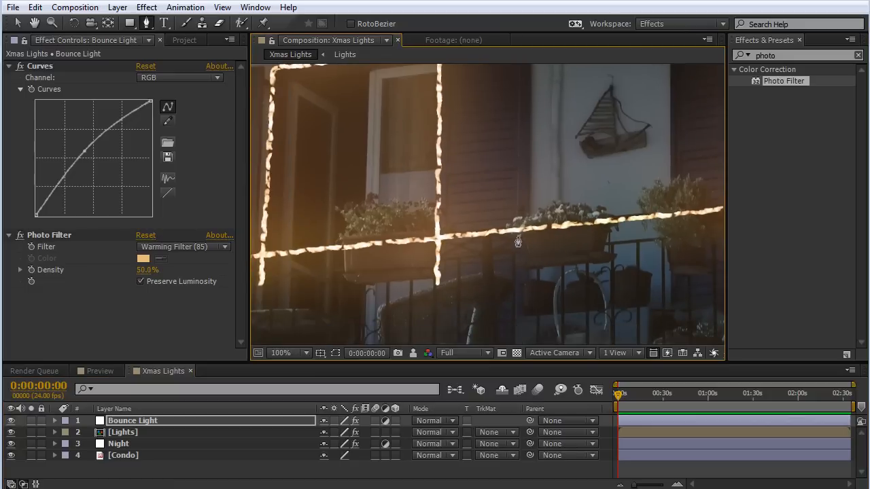
{"action": "left_click", "coordinate": [129, 23]}
{"action": "left_click", "coordinate": [110, 434]}
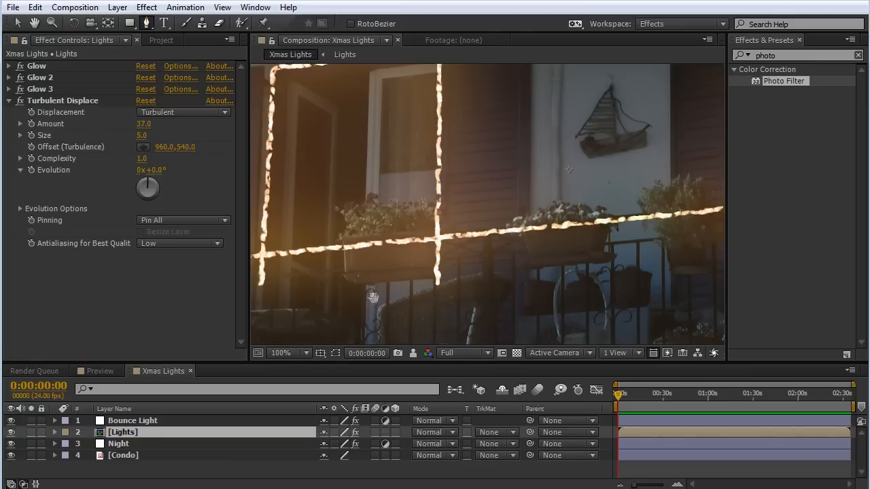
{"action": "left_click_drag", "start_coordinate": [375, 303], "coordinate": [388, 225]}
{"action": "left_click", "coordinate": [385, 210]}
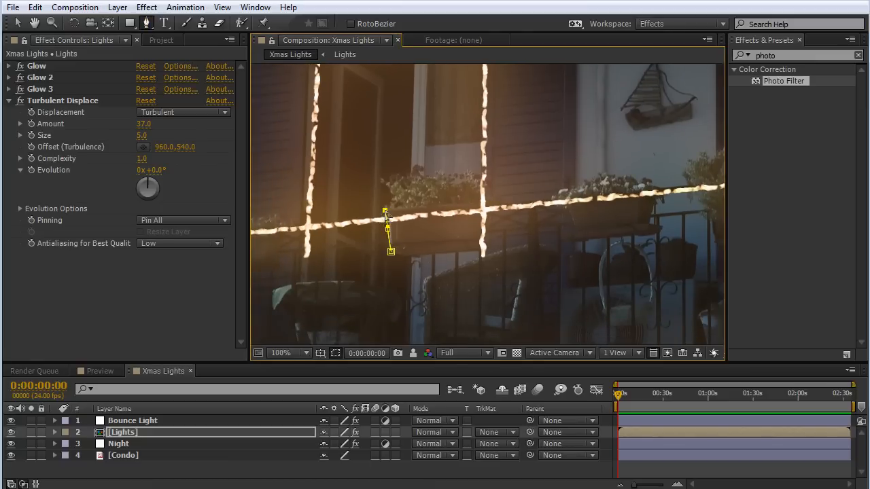
{"action": "left_click", "coordinate": [419, 205]}
{"action": "left_click", "coordinate": [485, 201]}
{"action": "left_click", "coordinate": [488, 227]}
{"action": "left_click", "coordinate": [488, 251]}
{"action": "left_click", "coordinate": [423, 257]}
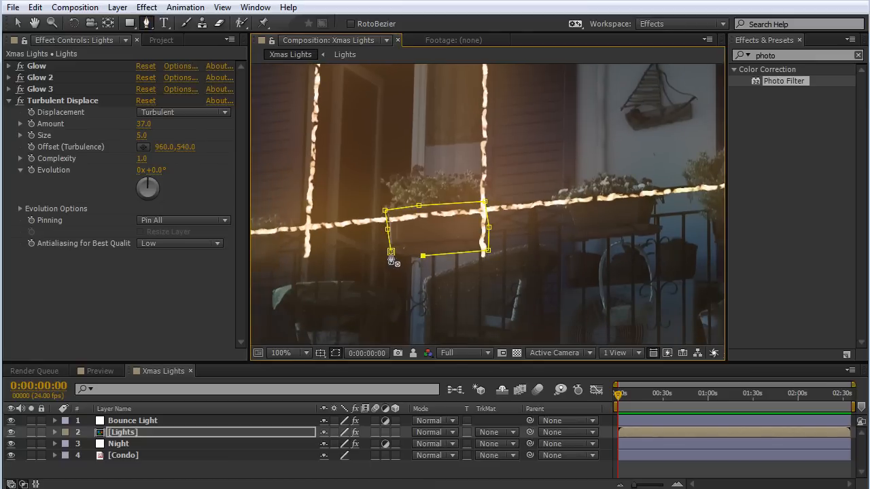
{"action": "left_click", "coordinate": [391, 252]}
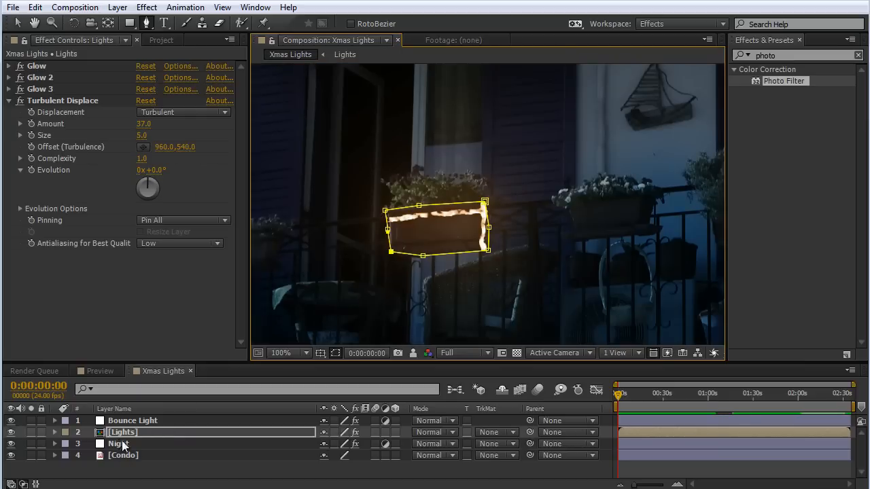
Set the Lights layer's flower box mask to Subtract and hide the mask outlines.
{"action": "key", "text": "m"}
{"action": "left_click", "coordinate": [361, 446]}
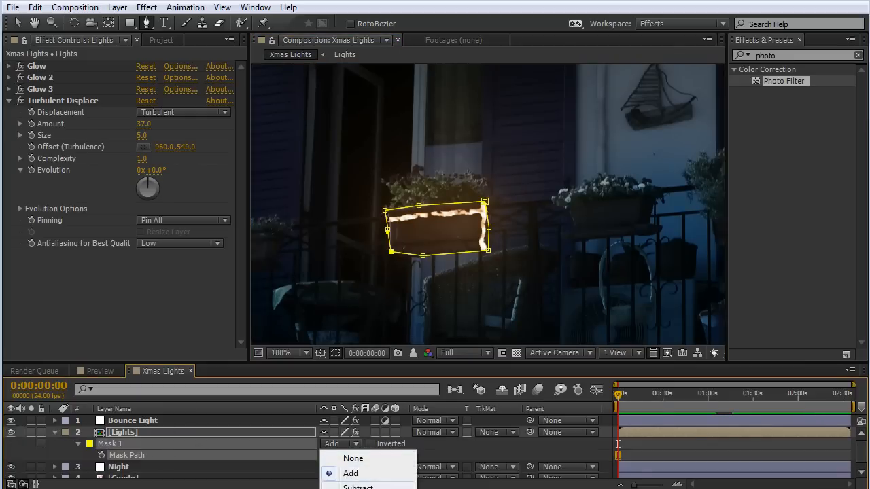
{"action": "left_click", "coordinate": [348, 483]}
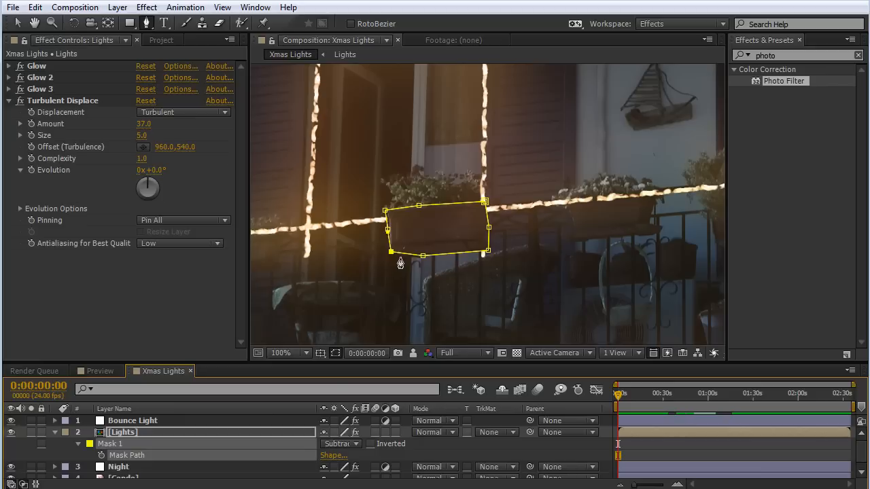
{"action": "left_click", "coordinate": [336, 355]}
{"action": "left_click_drag", "start_coordinate": [473, 297], "coordinate": [423, 278]}
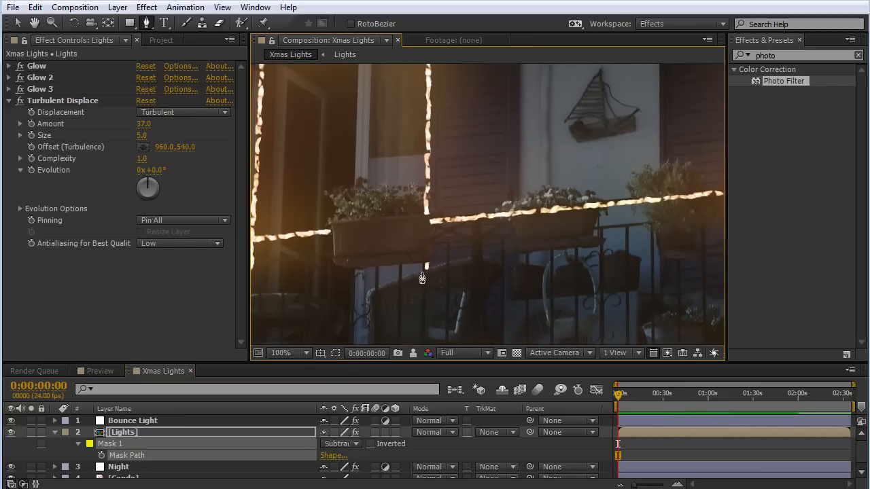
{"action": "scroll", "coordinate": [478, 259], "scroll_direction": "down", "scroll_amount": 2}
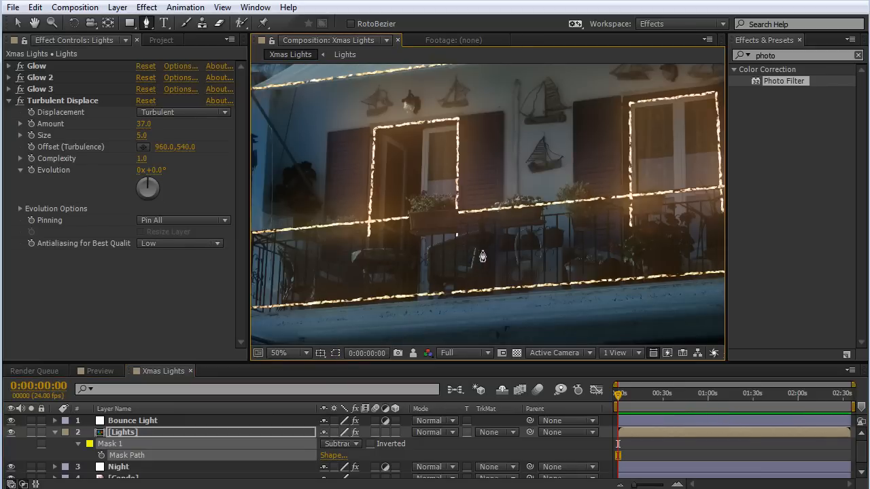
{"action": "left_click_drag", "start_coordinate": [581, 264], "coordinate": [482, 263]}
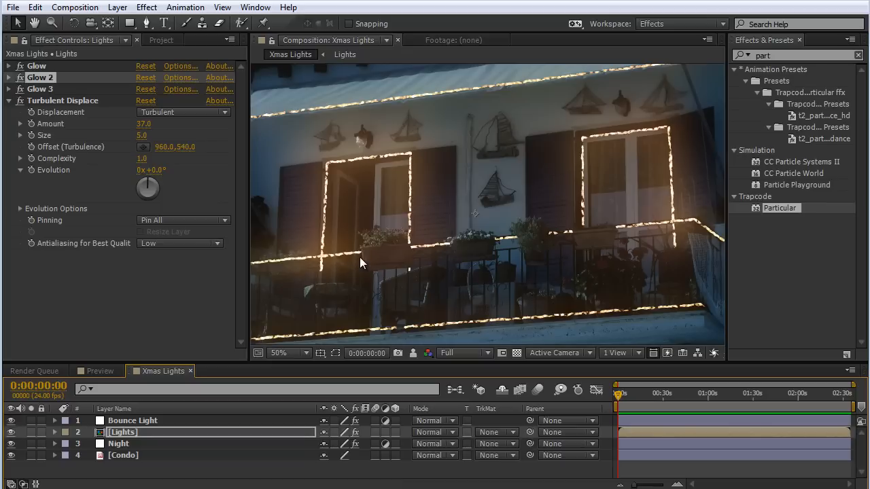
Open the Preview composition, switch the project color depth to 32 bpc, and examine the glow on the building.
{"action": "left_click", "coordinate": [101, 371]}
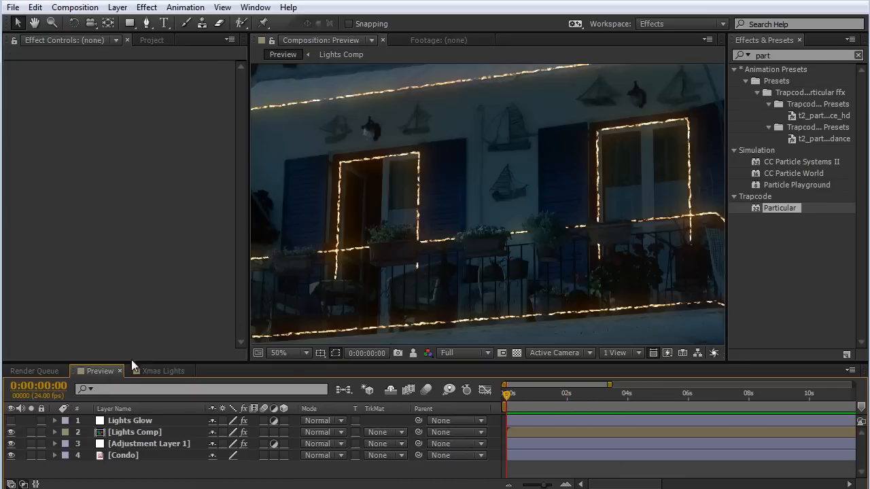
{"action": "left_click", "coordinate": [150, 40]}
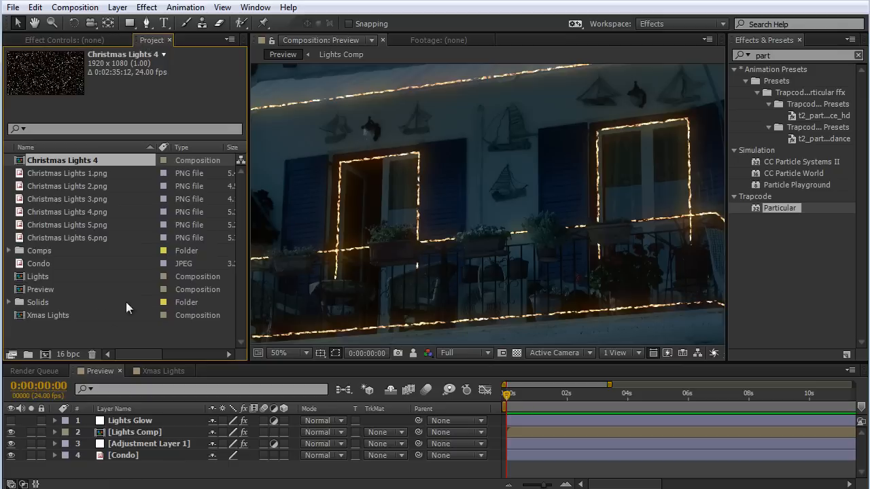
{"action": "left_click", "coordinate": [73, 354], "text": "alt"}
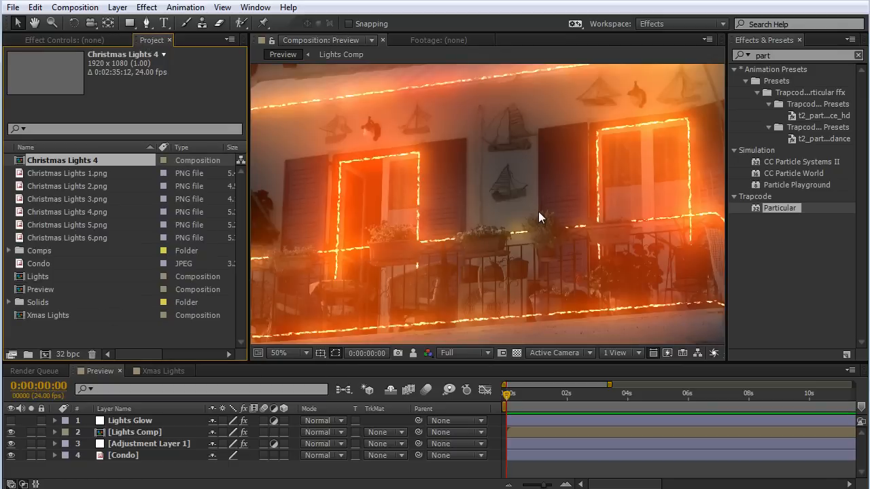
{"action": "key", "text": "comma"}
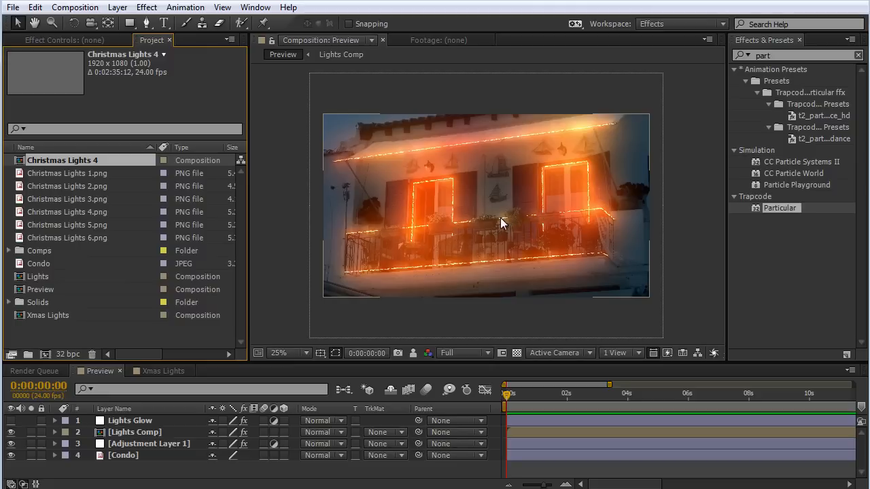
{"action": "scroll", "coordinate": [557, 225], "scroll_direction": "up", "scroll_amount": 2}
{"action": "scroll", "coordinate": [558, 225], "scroll_direction": "down", "scroll_amount": 2}
{"action": "key", "text": "period"}
{"action": "key", "text": "period"}
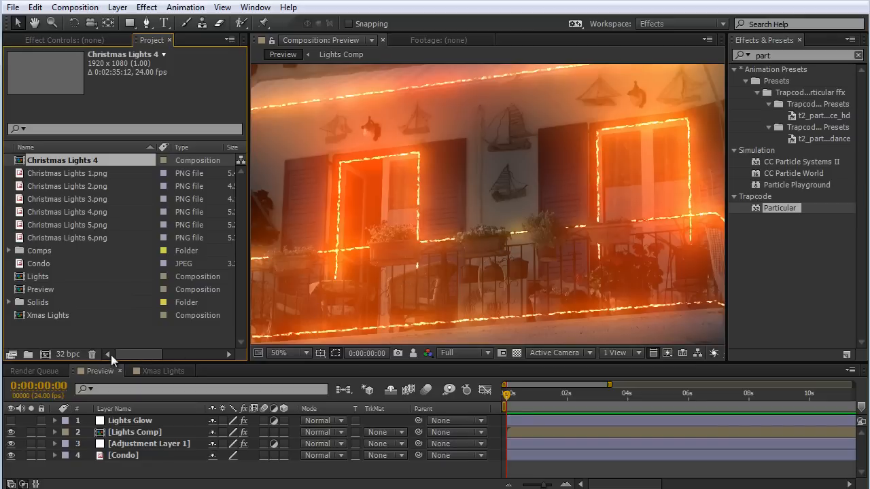
Review the whole glowing building in the Preview composition and switch the project color depth to 8 bpc.
{"action": "key", "text": "comma"}
{"action": "key", "text": "comma"}
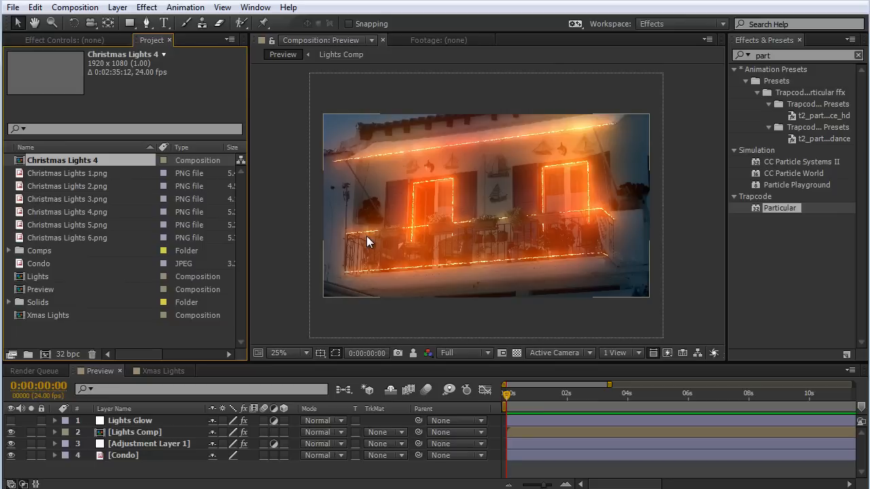
{"action": "left_click", "coordinate": [69, 354], "text": "alt"}
{"action": "key", "text": "period"}
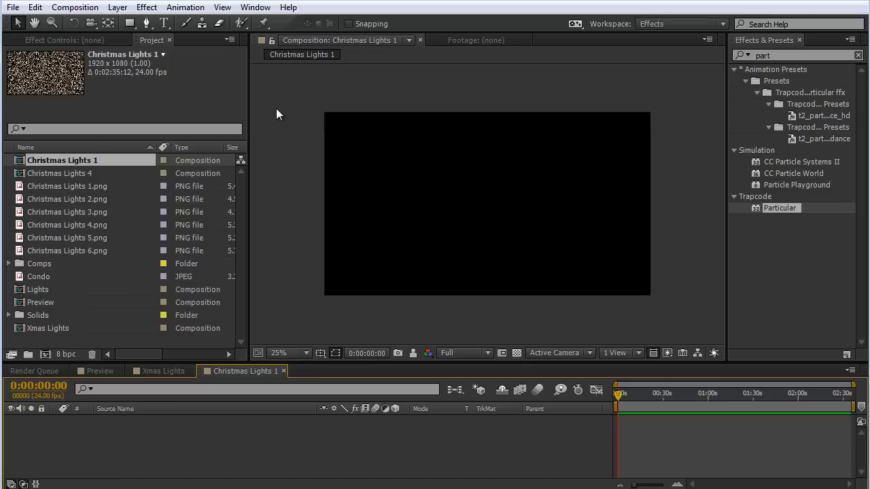
Create a solid named Lights in the Christmas Lights 1 composition, apply Particular to it, and move the current time to about 30 seconds.
{"action": "right_click", "coordinate": [277, 109]}
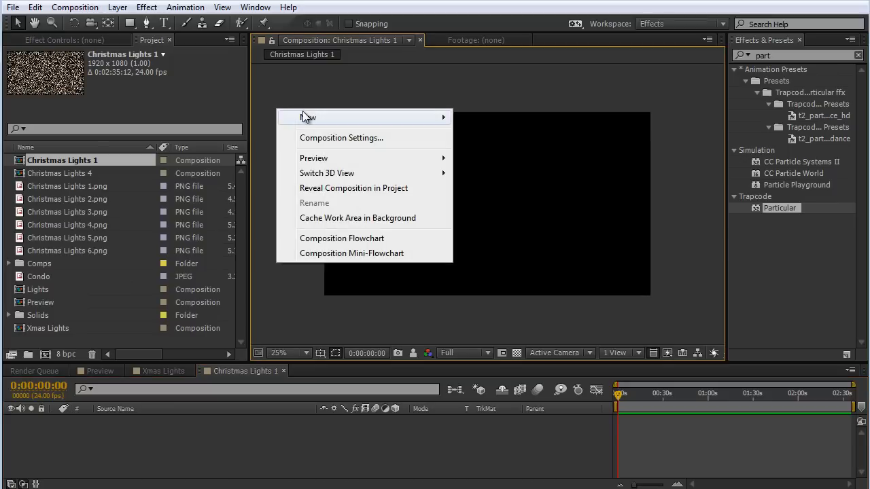
{"action": "mouse_move", "coordinate": [302, 117]}
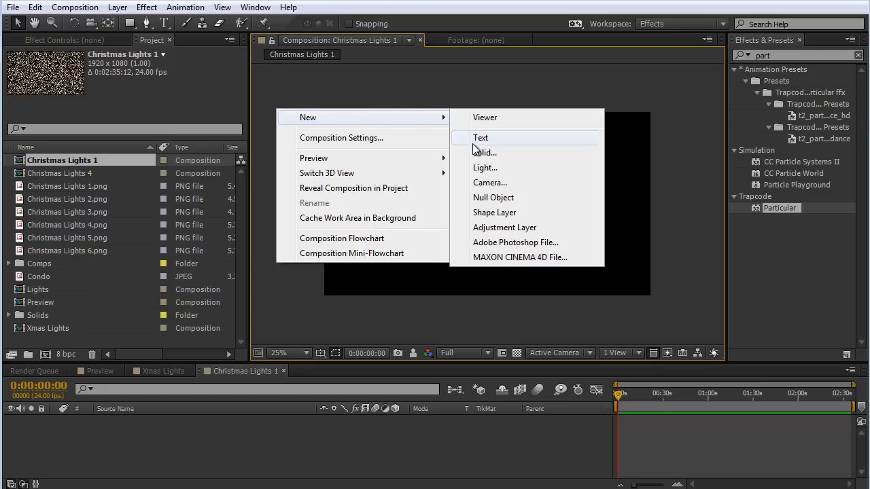
{"action": "left_click", "coordinate": [479, 151]}
{"action": "type", "text": "Lights"}
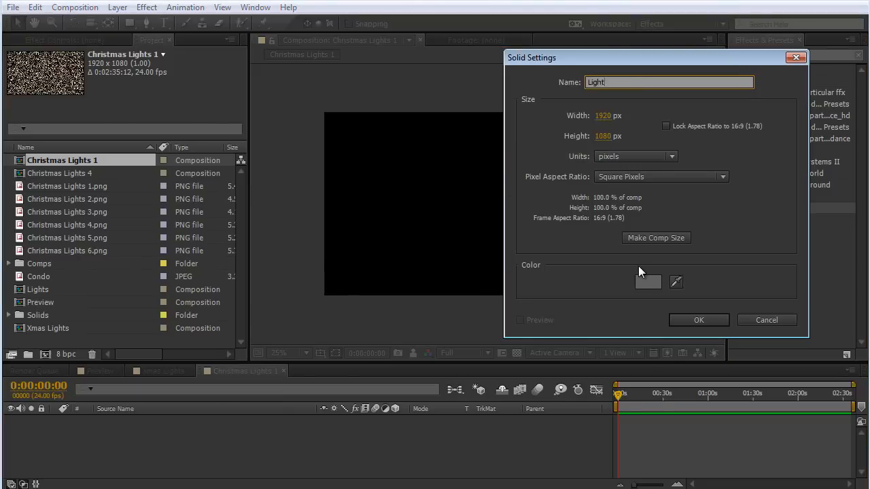
{"action": "left_click", "coordinate": [699, 319]}
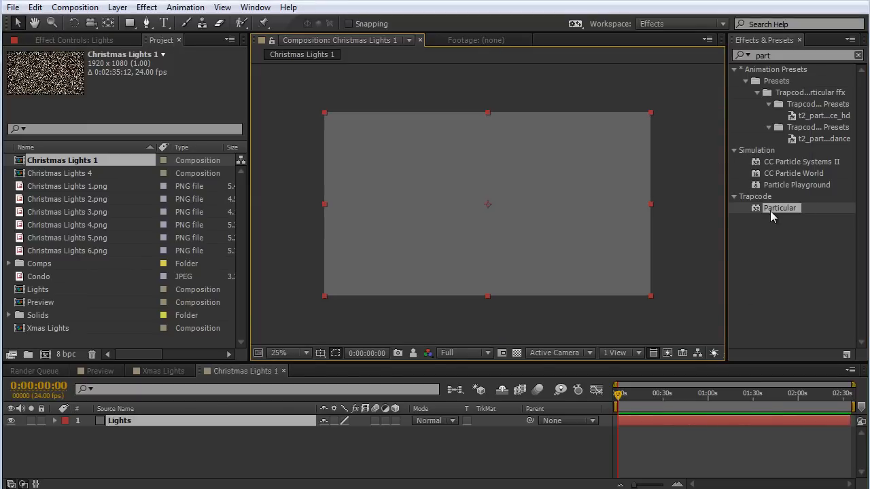
{"action": "left_click_drag", "start_coordinate": [771, 210], "coordinate": [529, 182]}
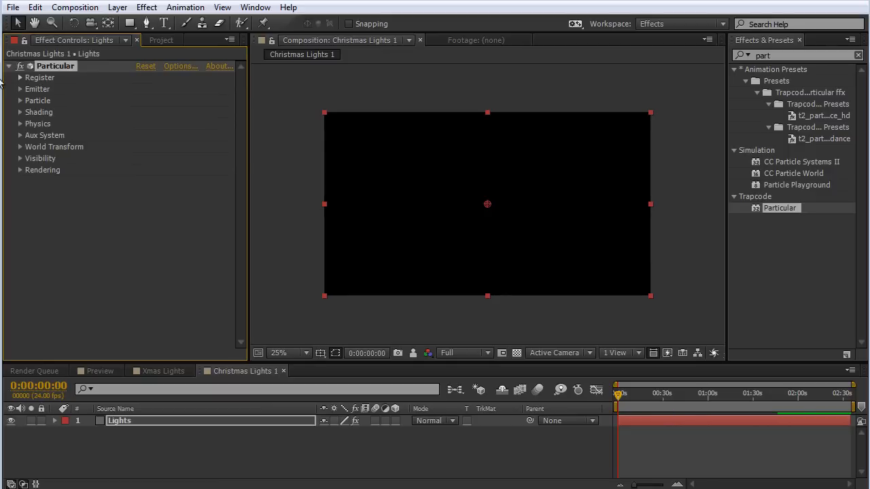
{"action": "left_click_drag", "start_coordinate": [618, 394], "coordinate": [666, 403]}
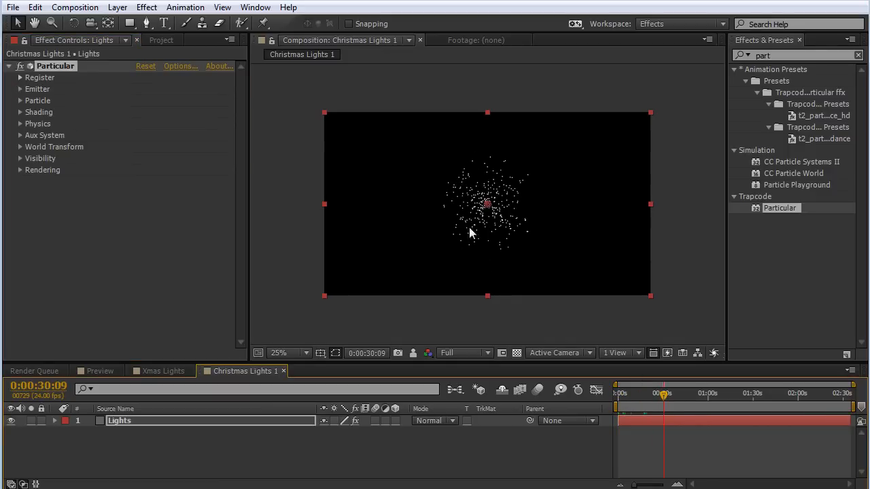
Set Particular's emitter type to Box with Emitter Size X 1998 and Emitter Size Y 1190 so particles cover the frame.
{"action": "scroll", "coordinate": [496, 225], "scroll_direction": "up", "scroll_amount": 2}
{"action": "left_click", "coordinate": [21, 89]}
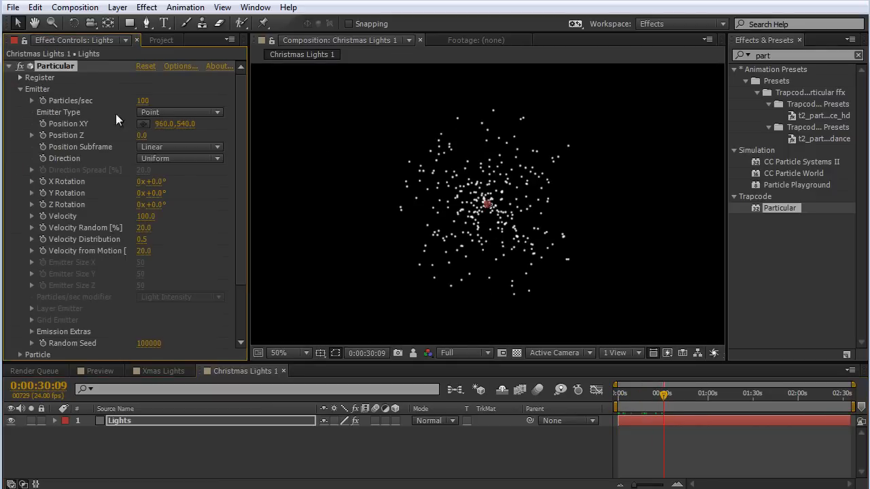
{"action": "left_click", "coordinate": [170, 112]}
{"action": "left_click", "coordinate": [181, 142]}
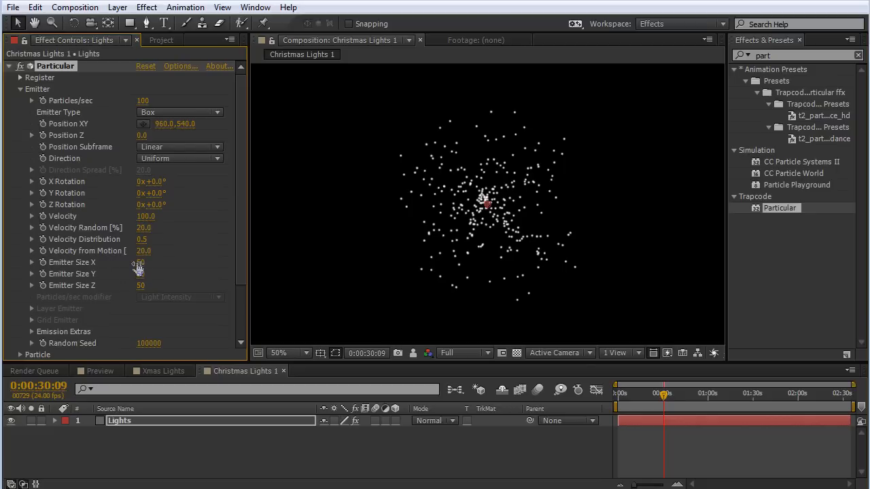
{"action": "scroll", "coordinate": [555, 240], "scroll_direction": "down", "scroll_amount": 2}
{"action": "left_click_drag", "start_coordinate": [140, 262], "coordinate": [533, 282]}
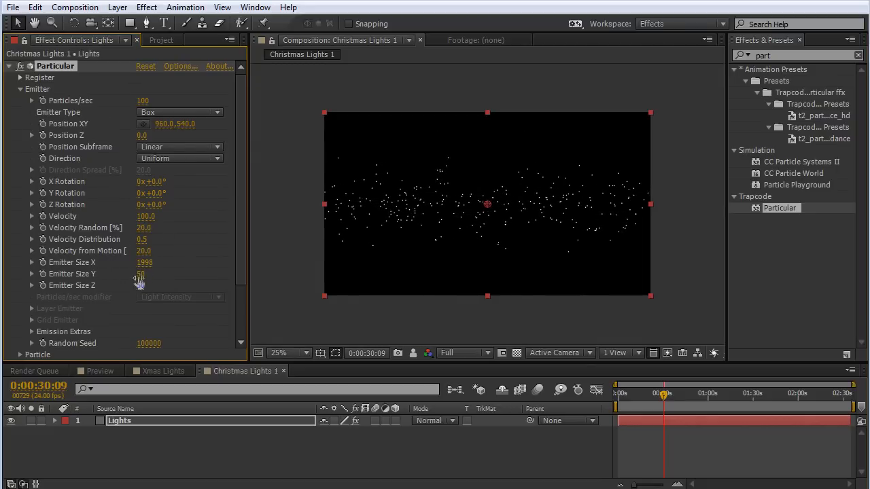
{"action": "left_click_drag", "start_coordinate": [140, 274], "coordinate": [700, 253]}
{"action": "scroll", "coordinate": [379, 190], "scroll_direction": "up", "scroll_amount": 2}
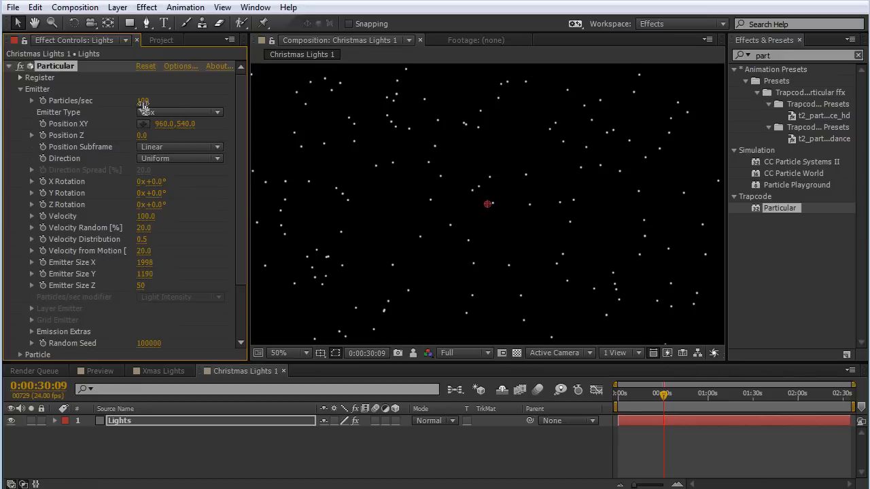
Set Particular's Particles/sec to 10000 and check the particles against the transparency grid.
{"action": "left_click", "coordinate": [144, 100]}
{"action": "type", "text": "10000"}
{"action": "key", "text": "Return"}
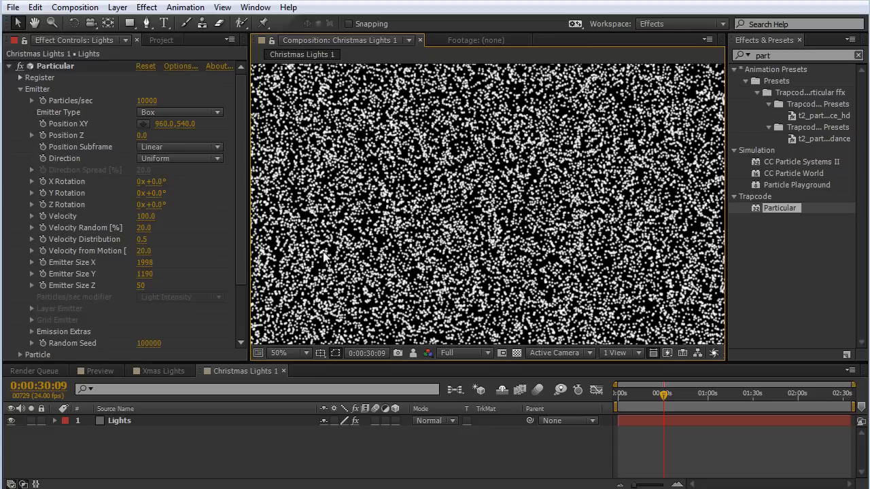
{"action": "left_click", "coordinate": [516, 354]}
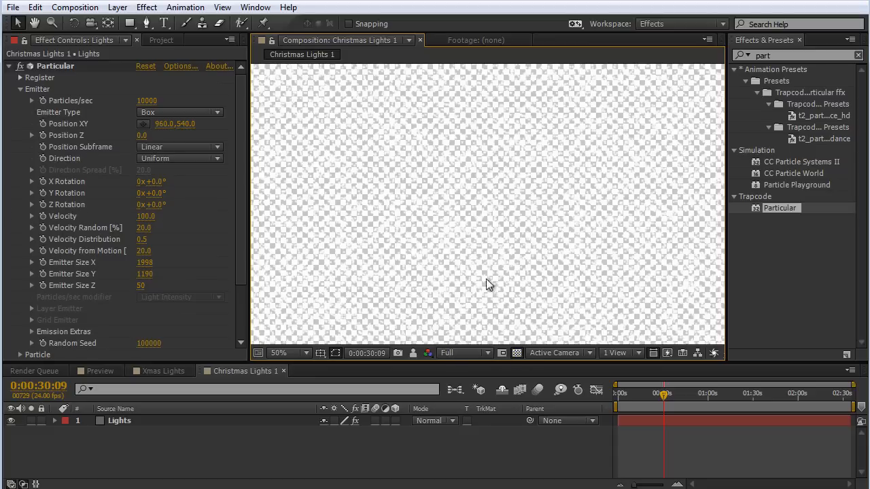
{"action": "left_click", "coordinate": [517, 353]}
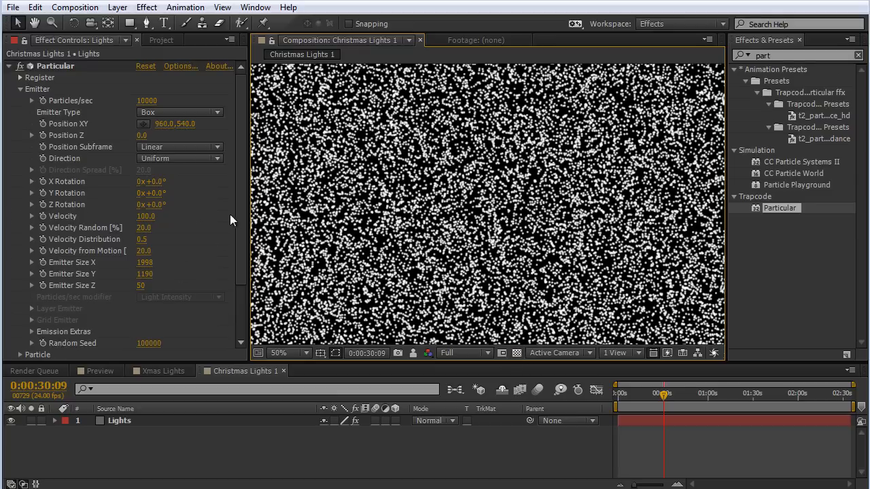
Change the particle color of the Lights solid to a light cyan blue.
{"action": "scroll", "coordinate": [170, 262], "scroll_direction": "down", "scroll_amount": 3}
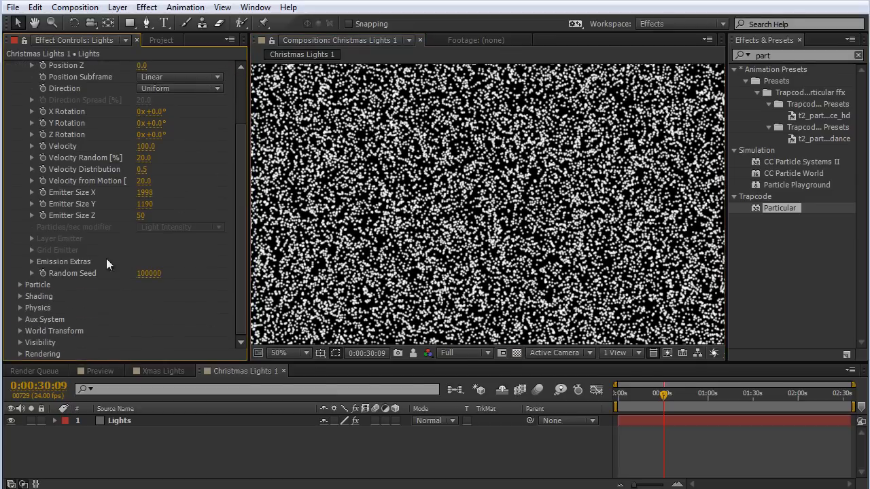
{"action": "left_click", "coordinate": [19, 285]}
{"action": "scroll", "coordinate": [27, 285], "scroll_direction": "down", "scroll_amount": 7}
{"action": "left_click", "coordinate": [143, 285]}
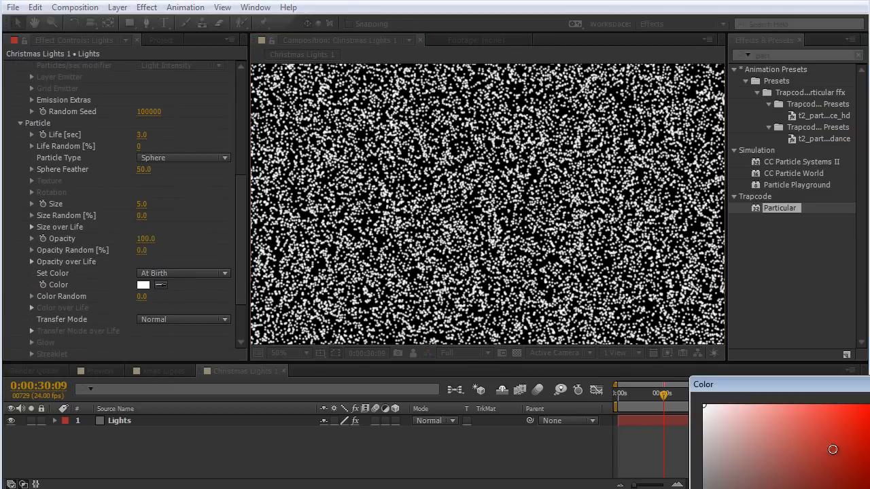
{"action": "left_click_drag", "start_coordinate": [832, 450], "coordinate": [812, 415]}
{"action": "left_click_drag", "start_coordinate": [795, 386], "coordinate": [497, 229]}
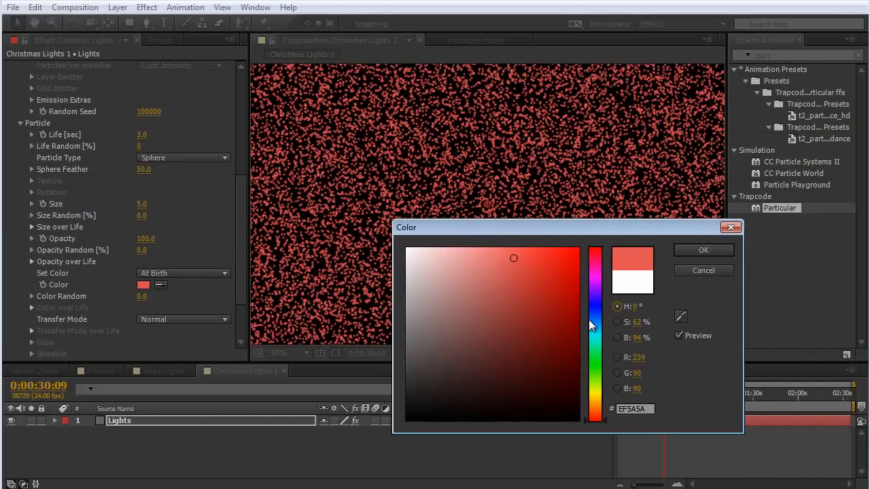
{"action": "left_click_drag", "start_coordinate": [589, 325], "coordinate": [600, 332]}
{"action": "left_click", "coordinate": [707, 251]}
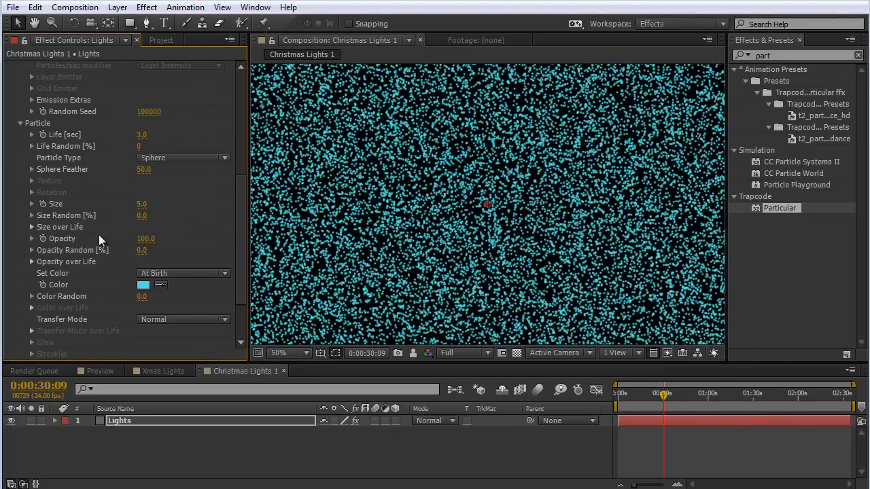
Set the particles' Sphere Feather to 100.
{"action": "left_click", "coordinate": [143, 169]}
{"action": "type", "text": "100"}
{"action": "key", "text": "Return"}
{"action": "scroll", "coordinate": [235, 229], "scroll_direction": "down", "scroll_amount": 1}
{"action": "scroll", "coordinate": [440, 193], "scroll_direction": "down", "scroll_amount": 2}
Queue the current Christmas Lights 1 frame for saving as a file and enlarge the render queue area.
{"action": "left_click", "coordinate": [83, 9]}
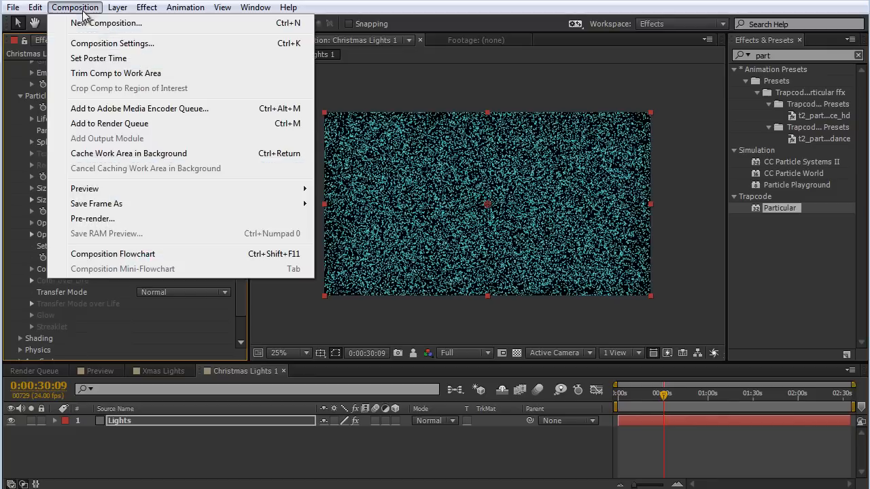
{"action": "mouse_move", "coordinate": [299, 205]}
{"action": "left_click", "coordinate": [369, 206]}
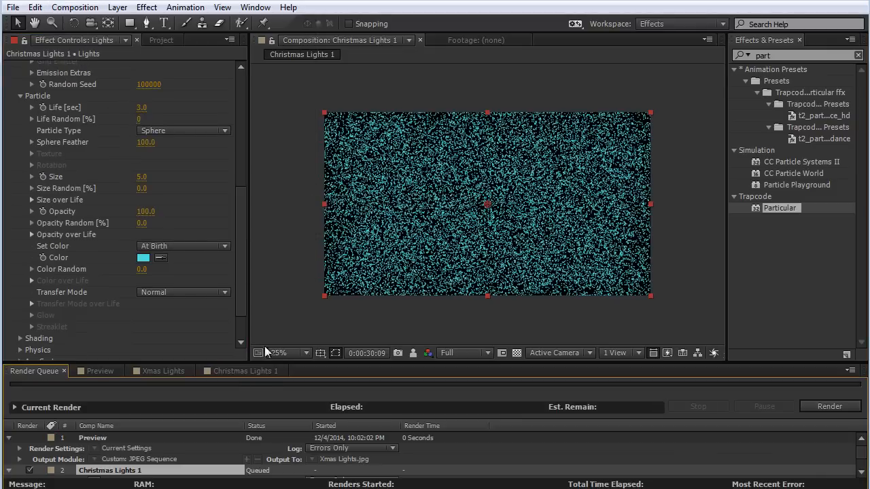
{"action": "left_click_drag", "start_coordinate": [278, 366], "coordinate": [247, 303]}
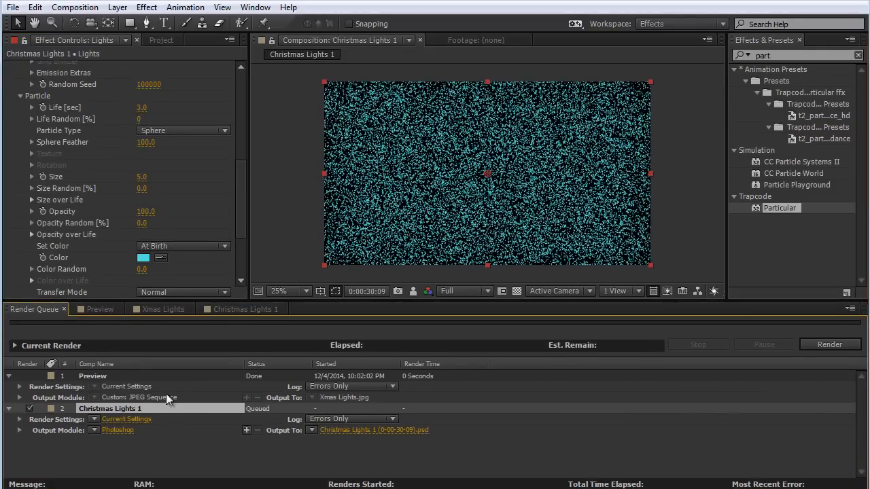
Set the queued Christmas Lights 1 frame's output format to PNG Sequence with RGB + Alpha, and return to the Xmas Lights composition.
{"action": "left_click", "coordinate": [94, 431]}
{"action": "left_click", "coordinate": [170, 402]}
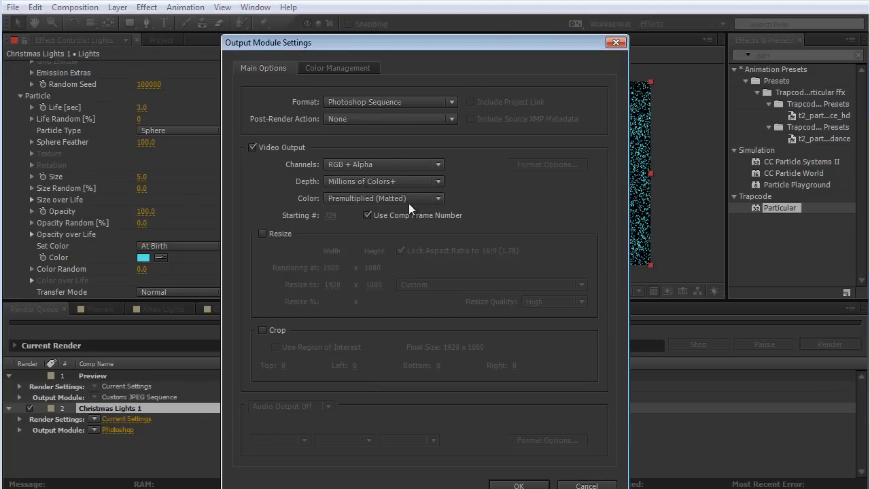
{"action": "left_click", "coordinate": [384, 103]}
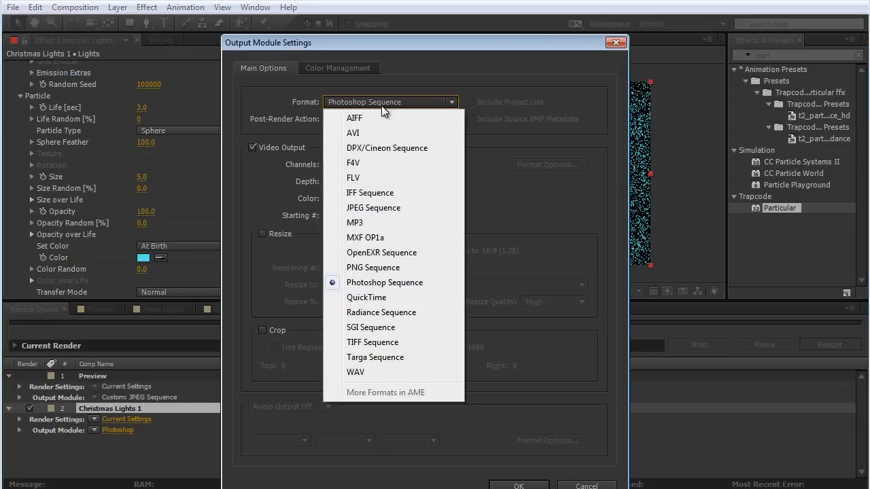
{"action": "left_click", "coordinate": [369, 269]}
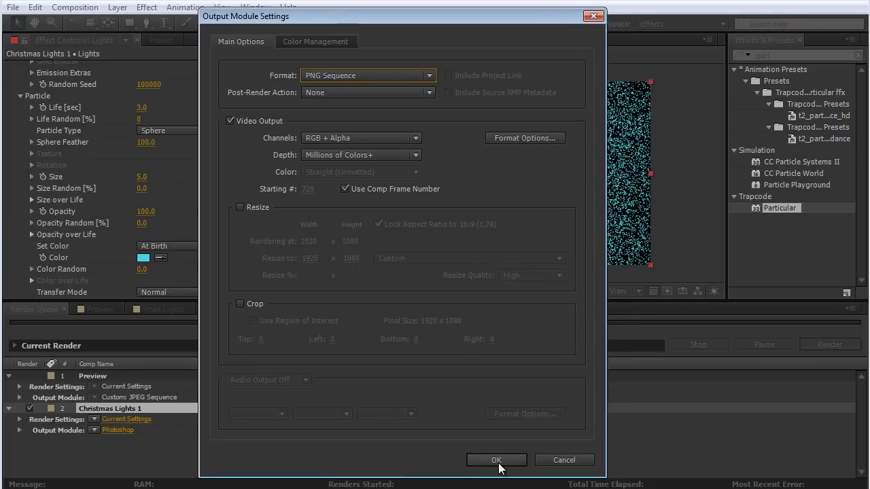
{"action": "left_click", "coordinate": [501, 461]}
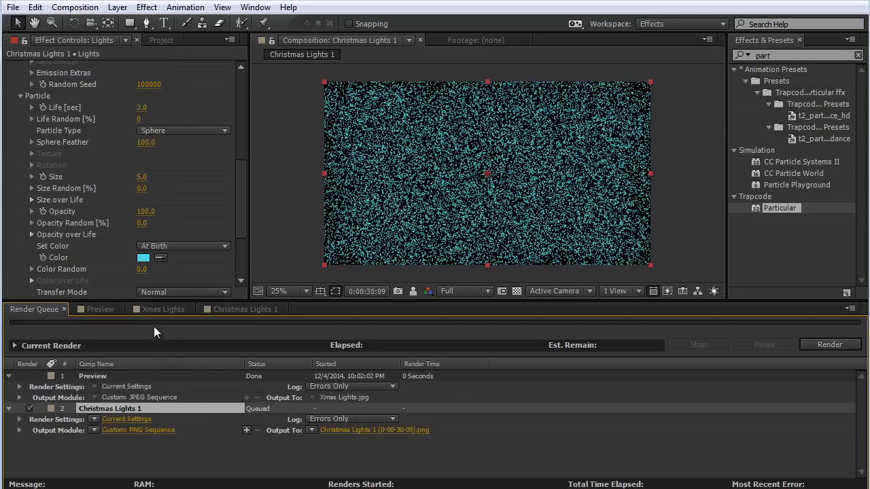
{"action": "left_click", "coordinate": [163, 309]}
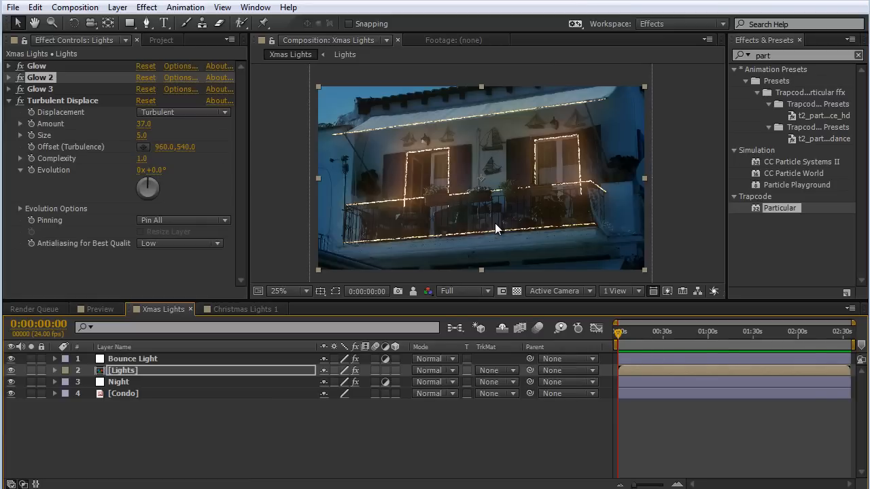